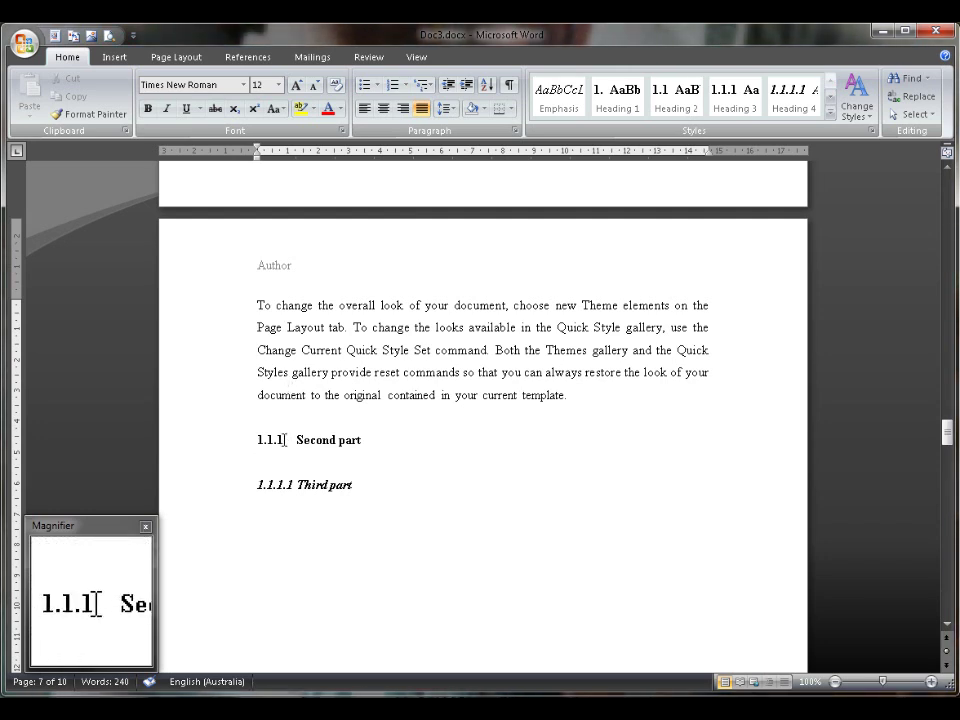
Step: Insert a one-row, three-column (3x1) table below the 1.1.1 Second part heading and select it
scroll(285, 440, down, 1)
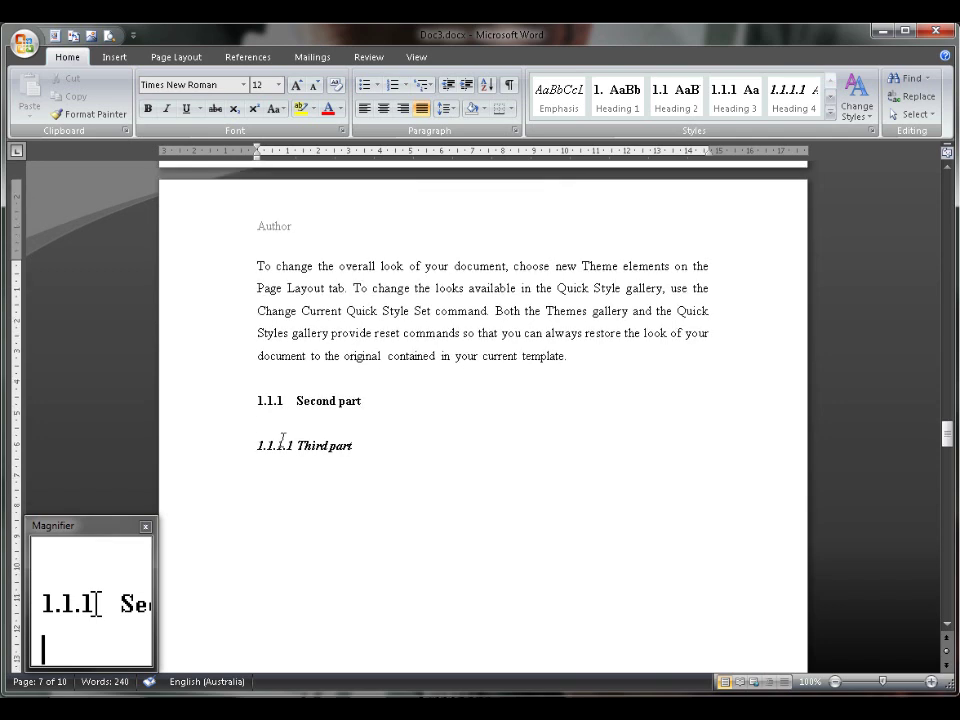
click(101, 60)
click(141, 100)
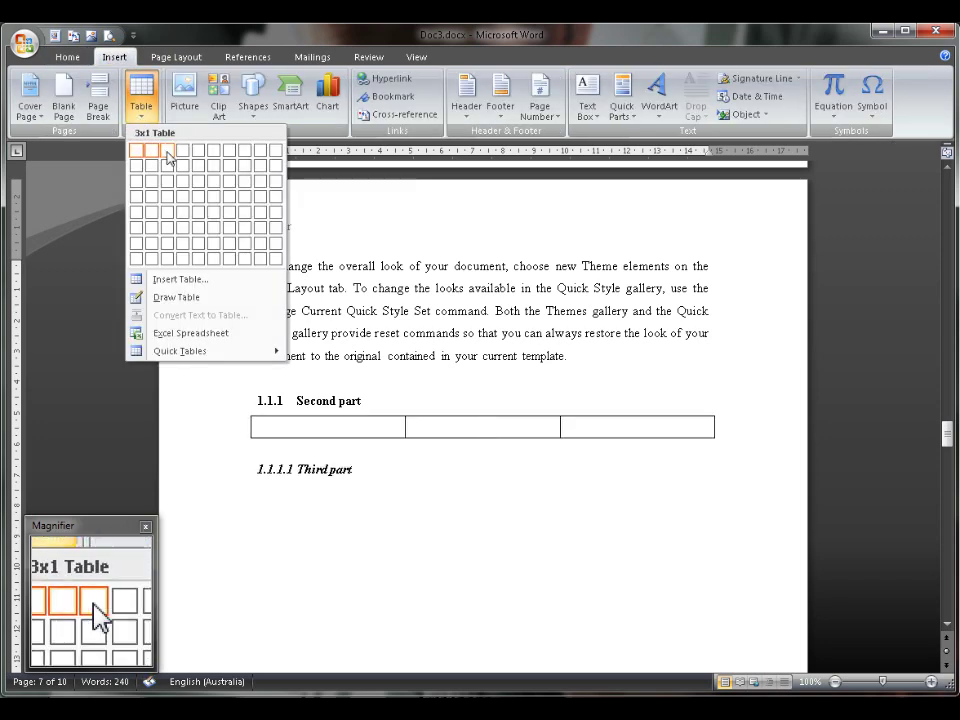
click(168, 158)
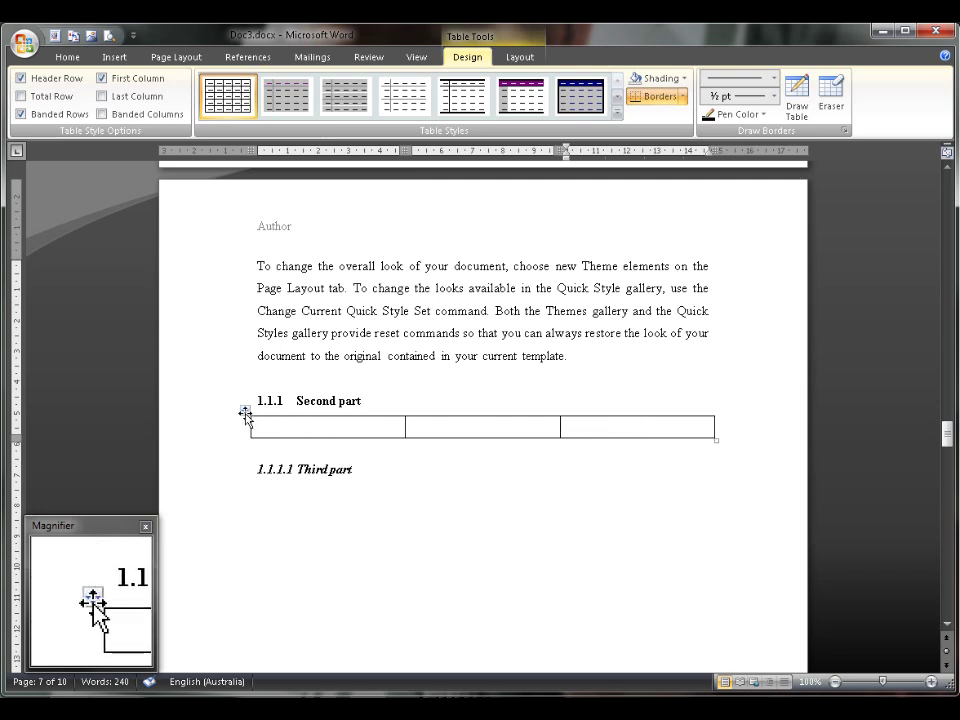
click(245, 413)
Step: In Table Properties, set the table's preferred width to 100 percent
right_click(245, 413)
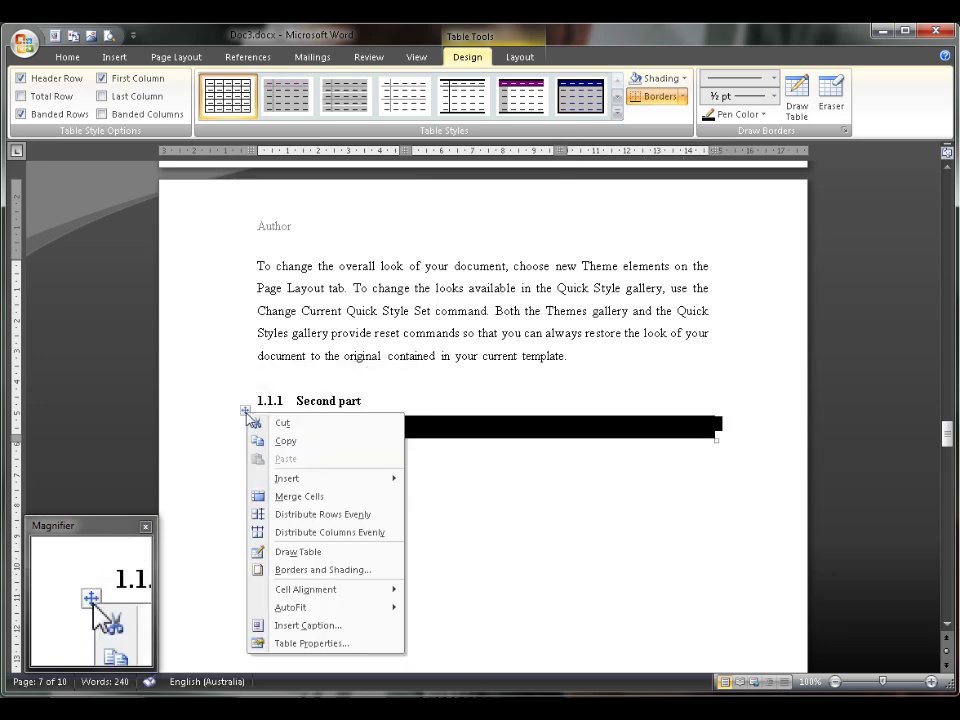
click(292, 643)
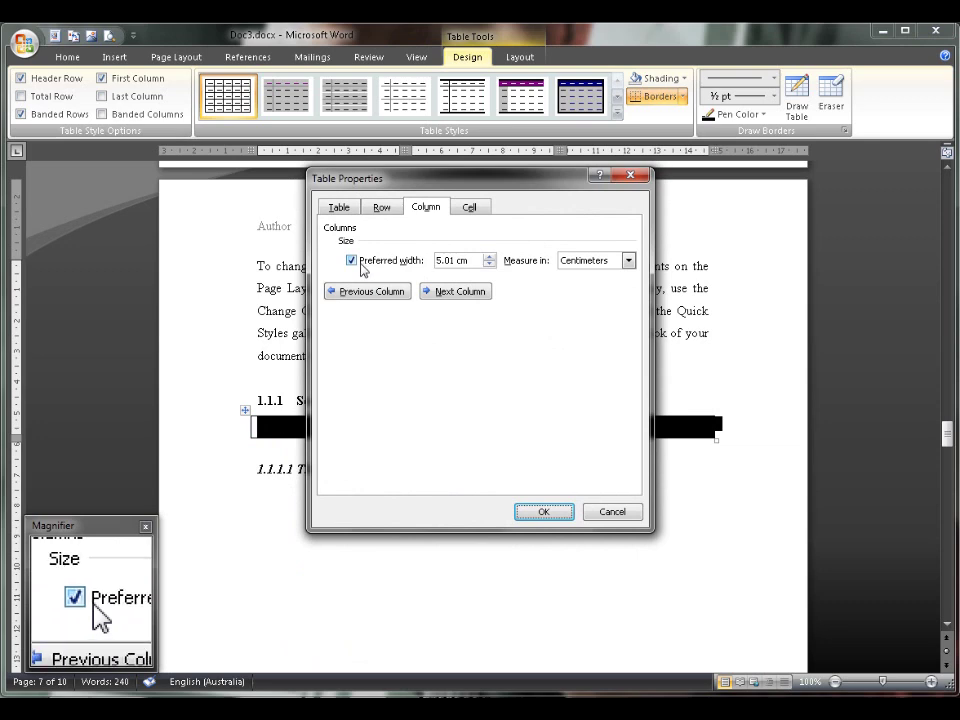
click(339, 207)
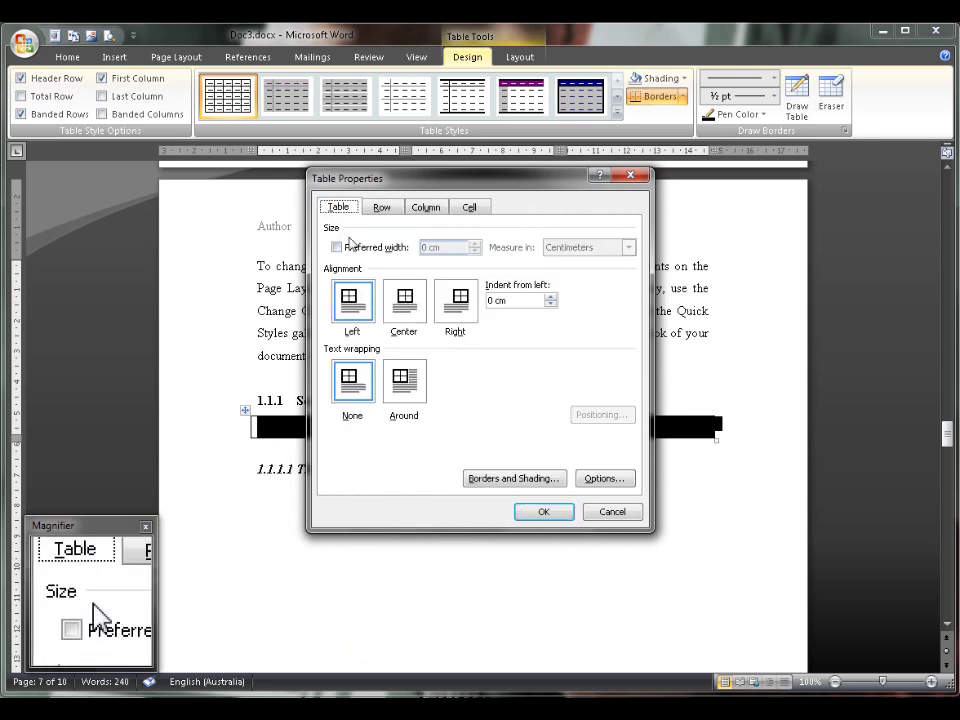
click(337, 247)
click(577, 250)
click(576, 261)
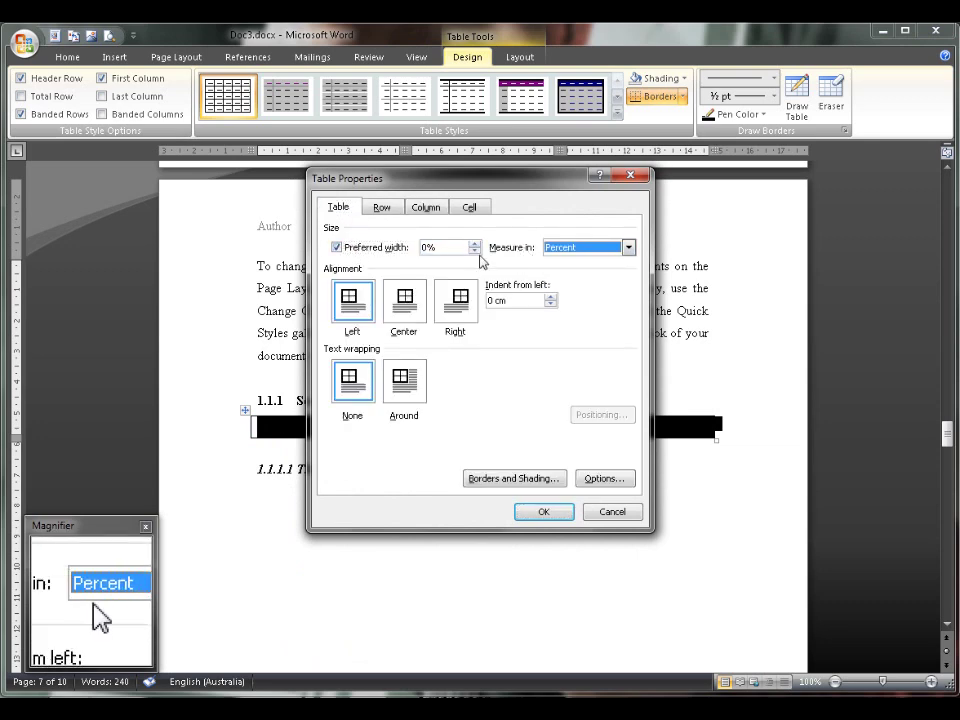
drag(443, 249, 398, 255)
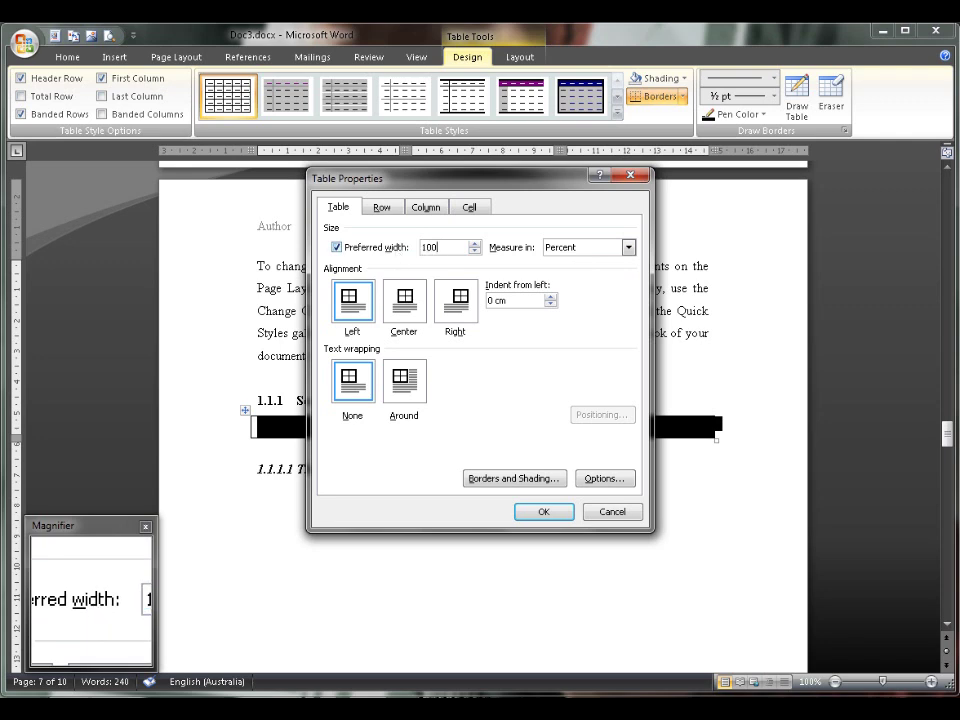
text(100)
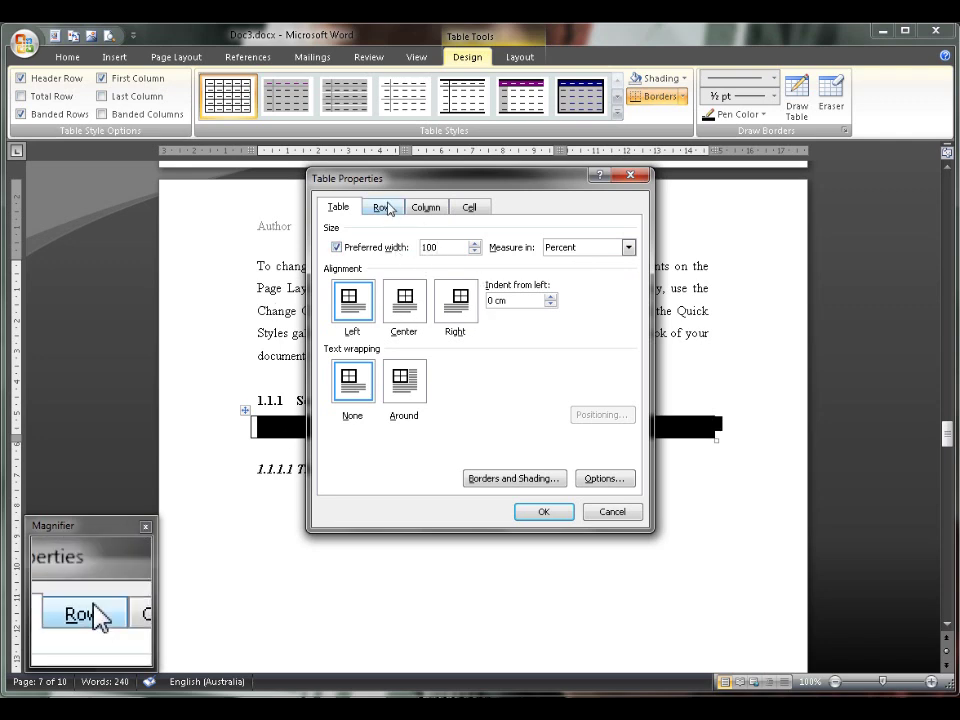
click(424, 207)
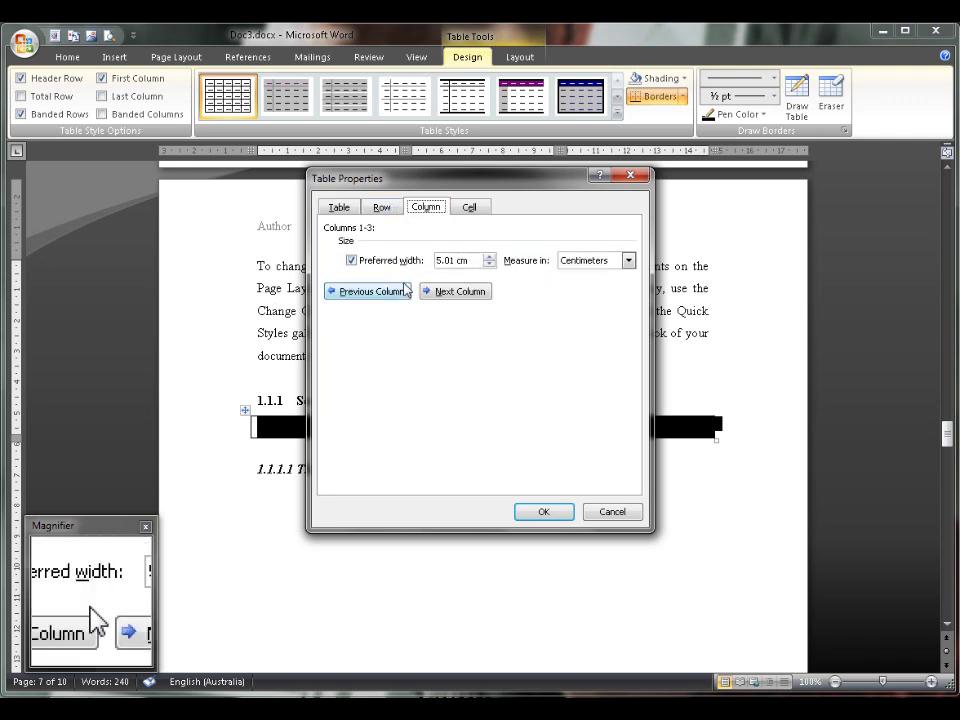
Step: Set the three column widths to 20%, 60% and 20% of the table
drag(461, 195, 716, 269)
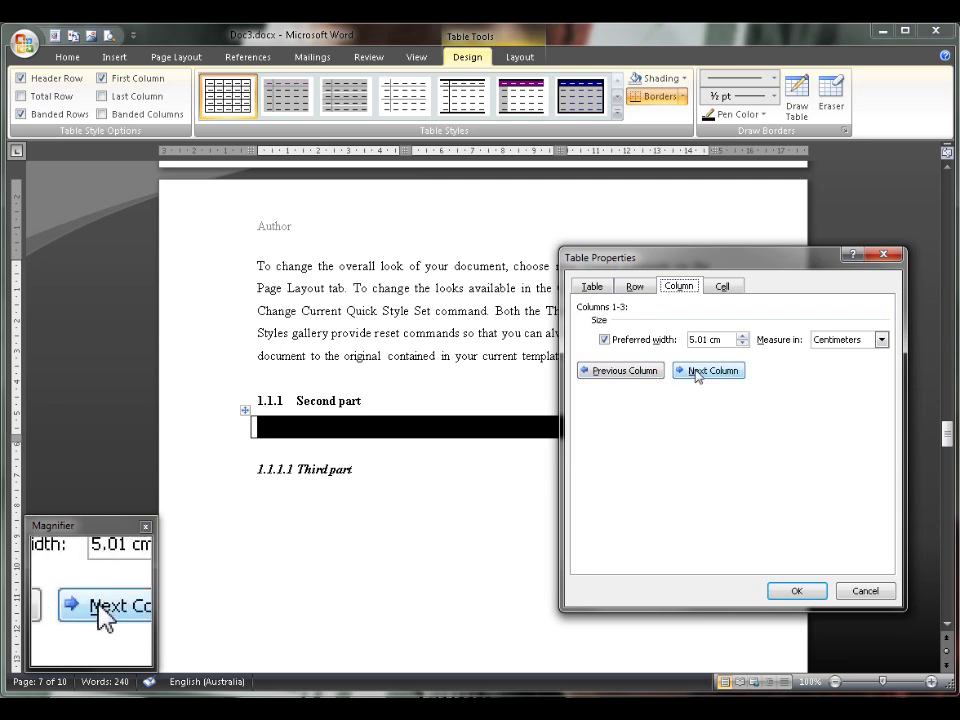
click(697, 372)
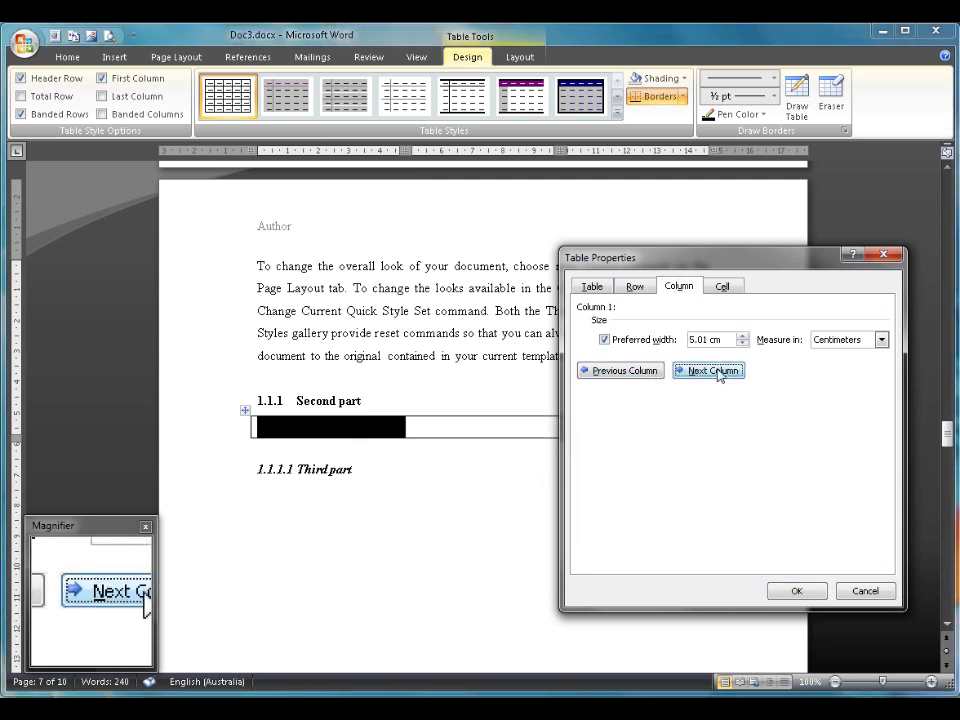
click(881, 340)
click(855, 362)
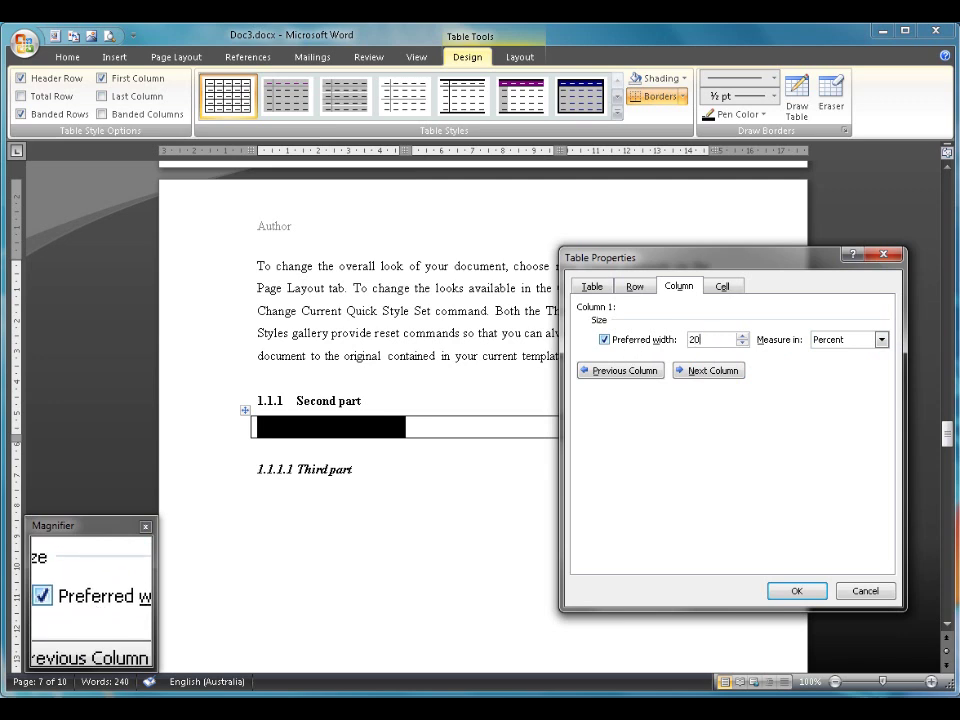
click(727, 372)
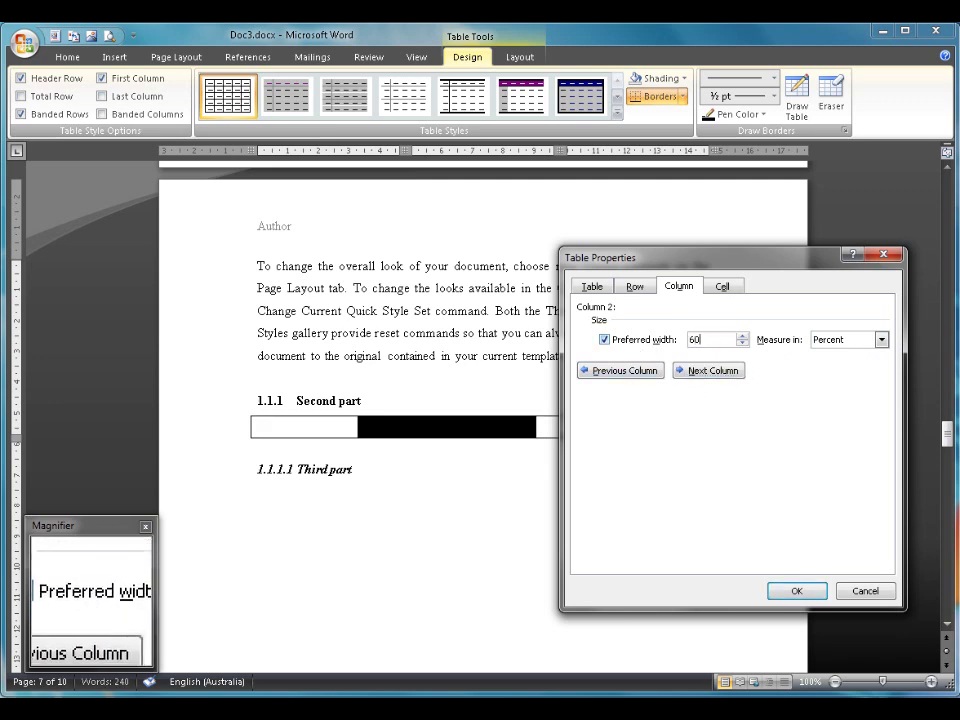
click(700, 373)
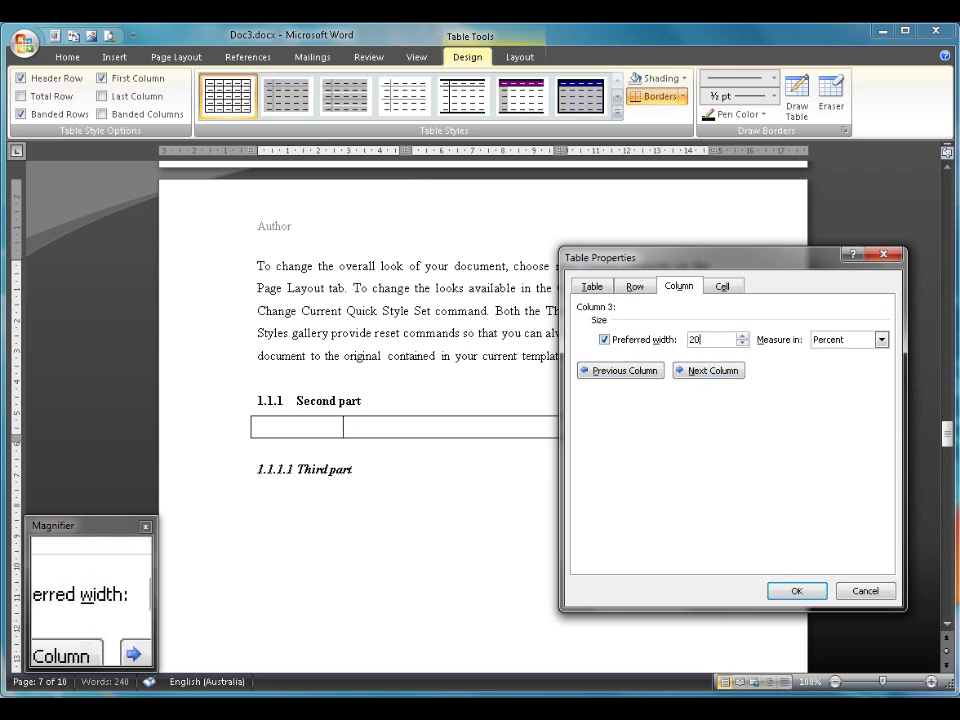
click(725, 370)
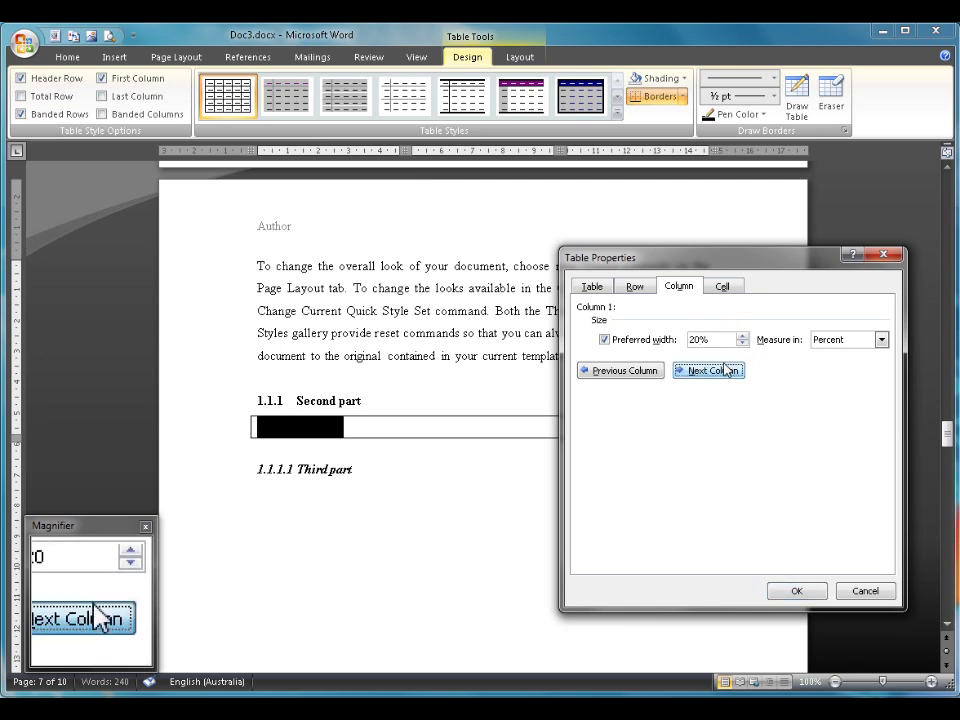
Step: Center the cells' content vertically and apply the table properties
click(724, 287)
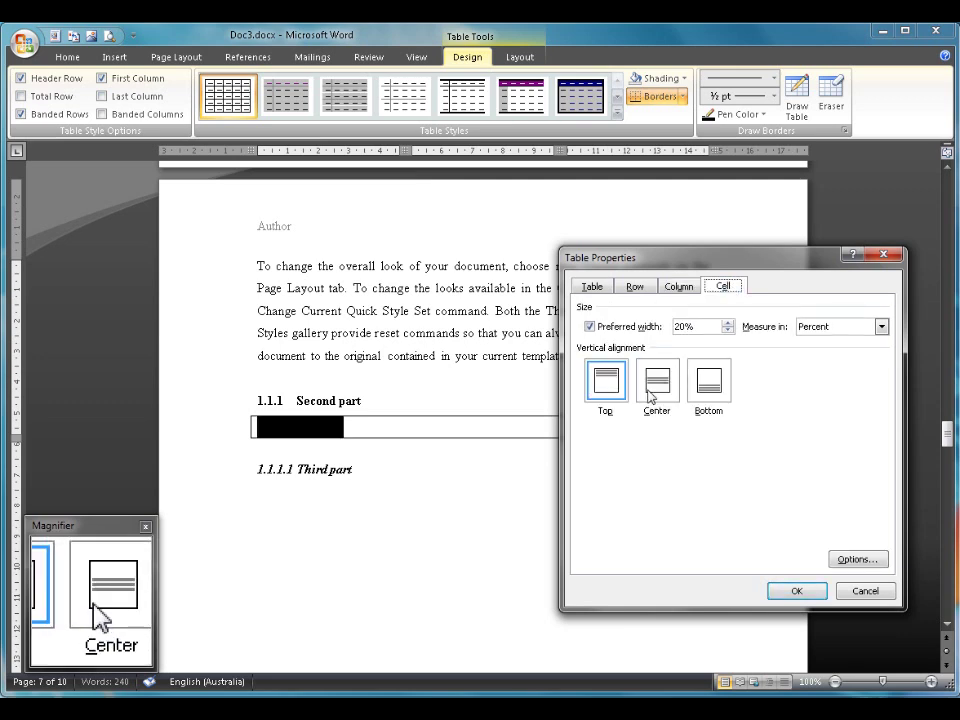
click(677, 287)
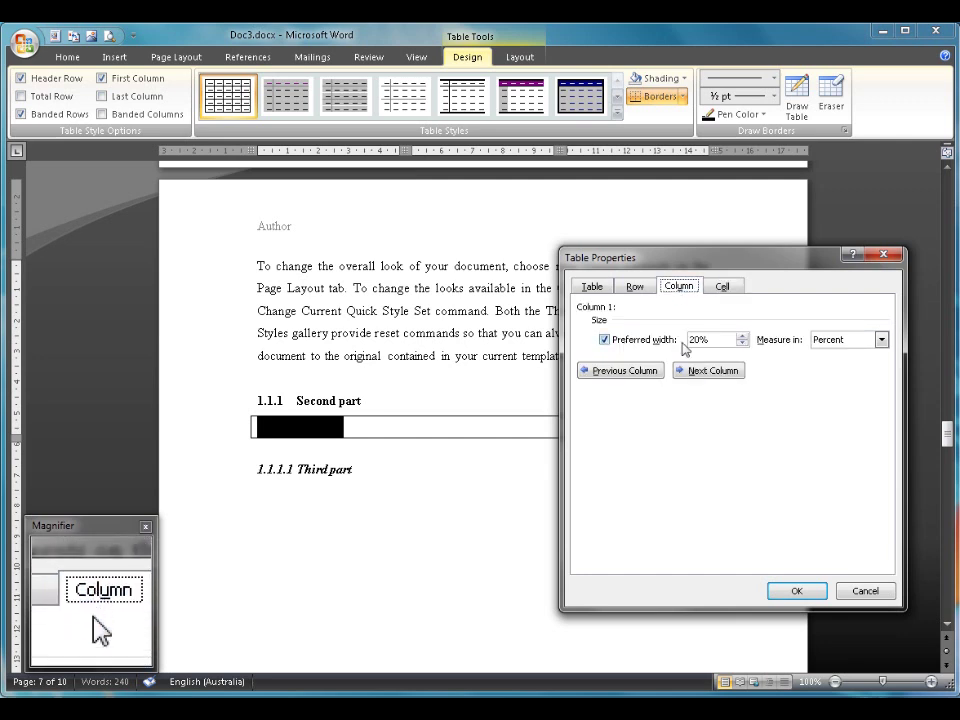
click(690, 372)
click(720, 288)
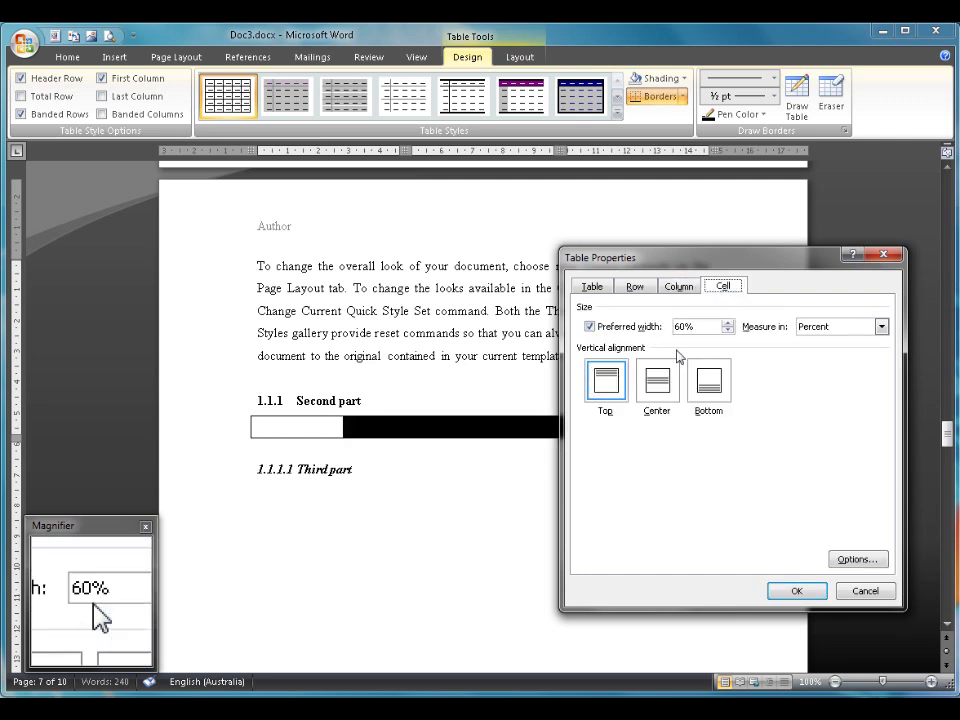
click(679, 287)
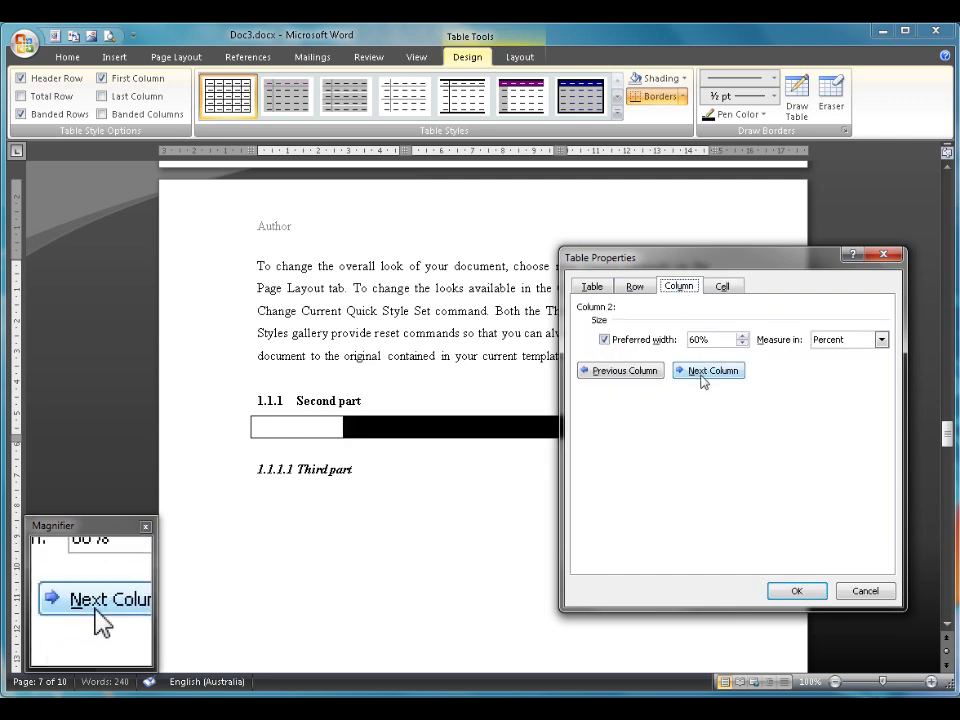
click(704, 374)
click(723, 287)
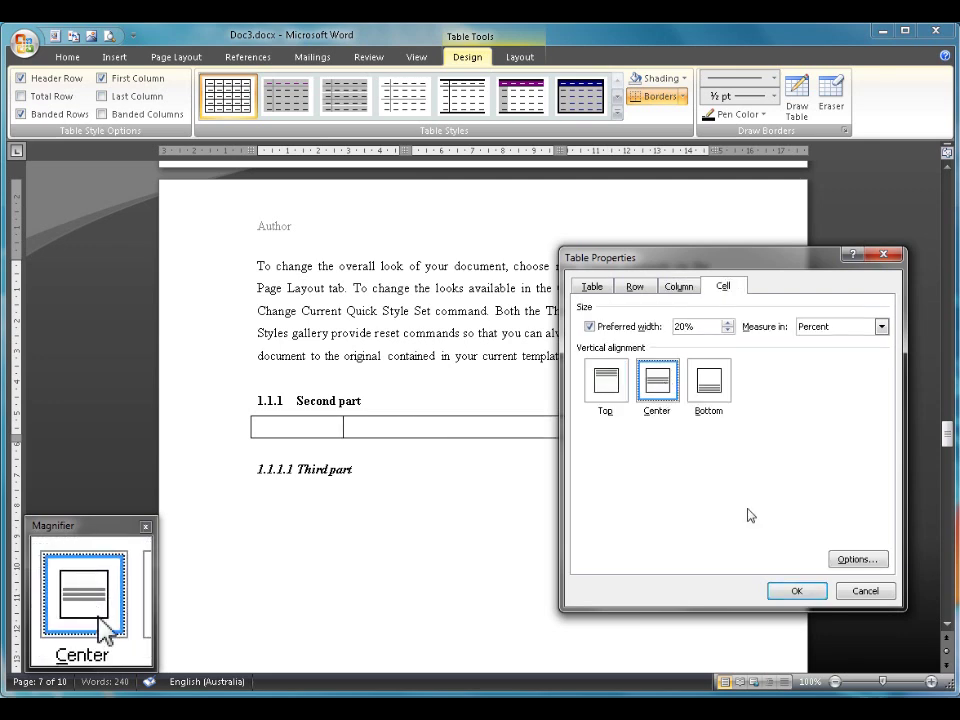
click(800, 595)
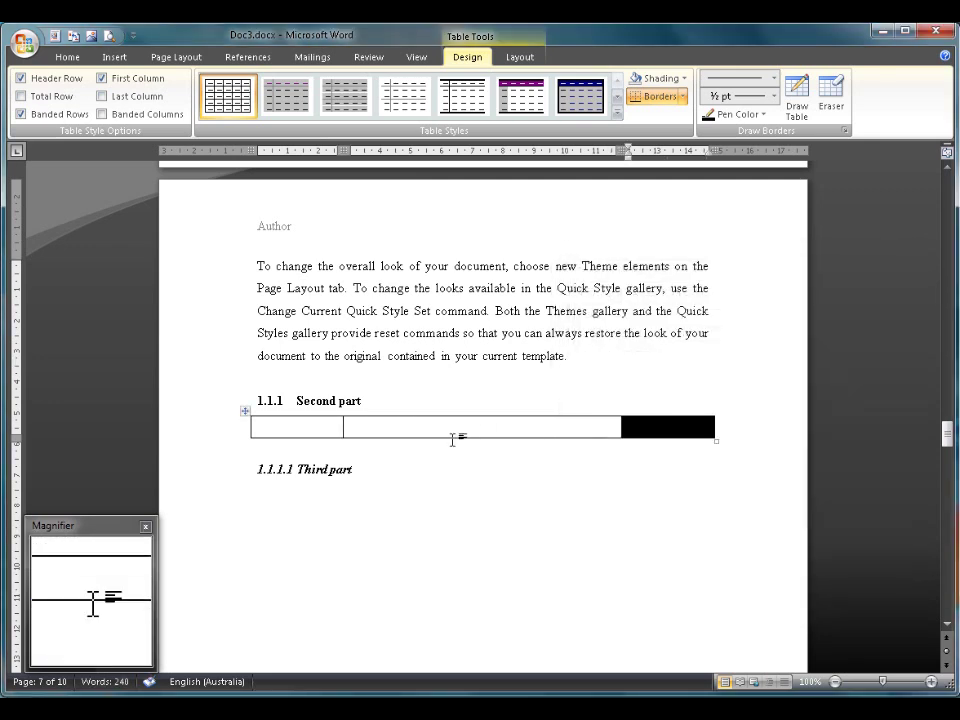
Step: Align all three cells' content to Align Center, then insert an equation in the middle cell
drag(276, 427, 656, 424)
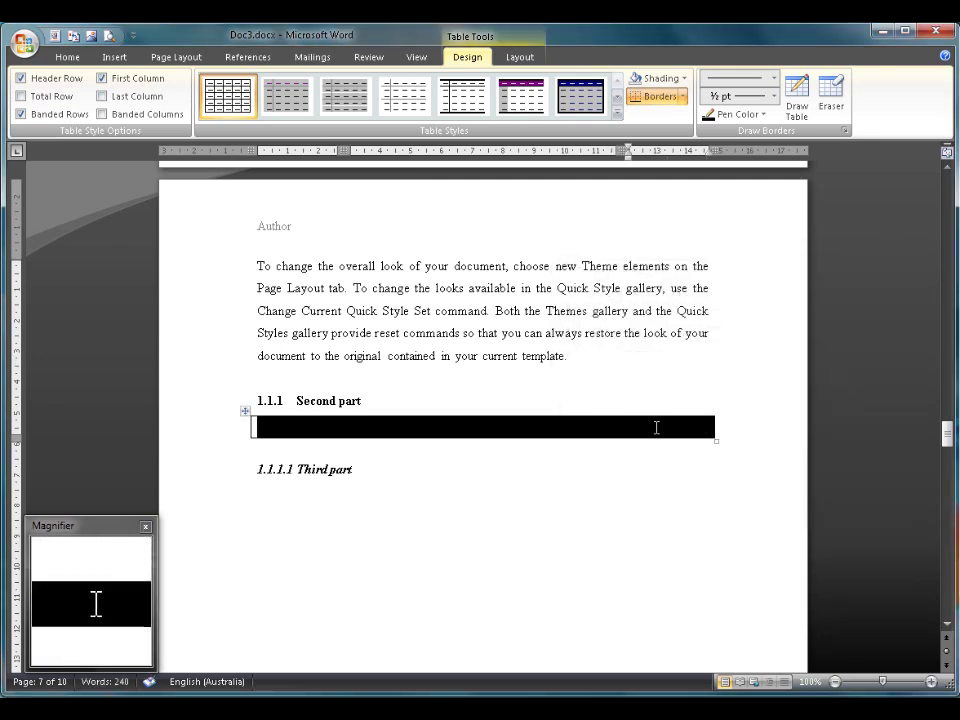
right_click(508, 427)
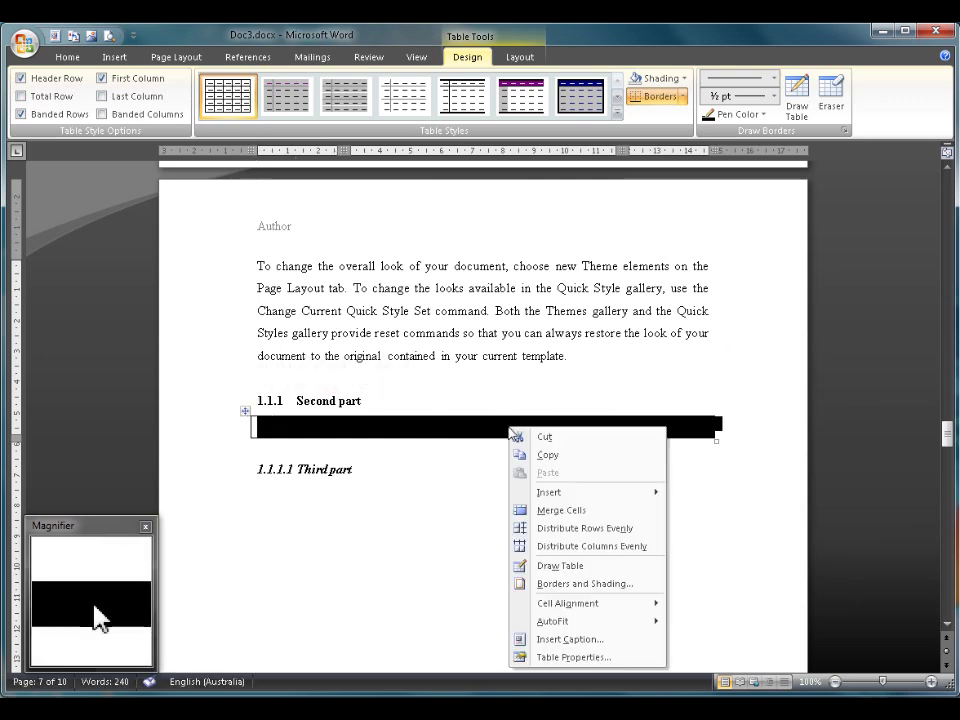
mouse_move(642, 605)
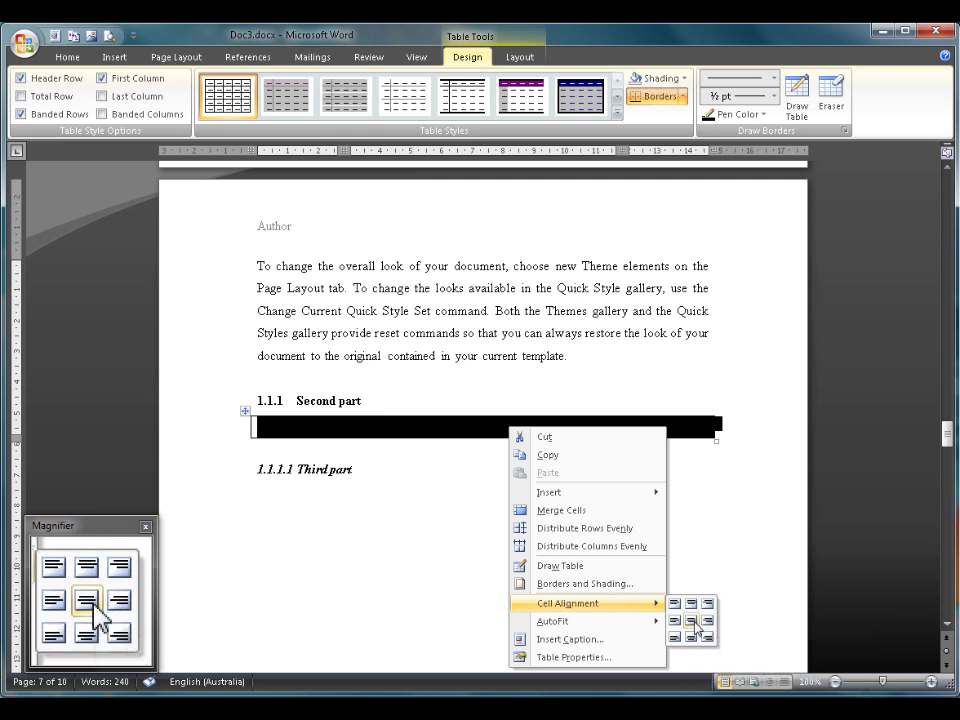
click(693, 619)
click(653, 472)
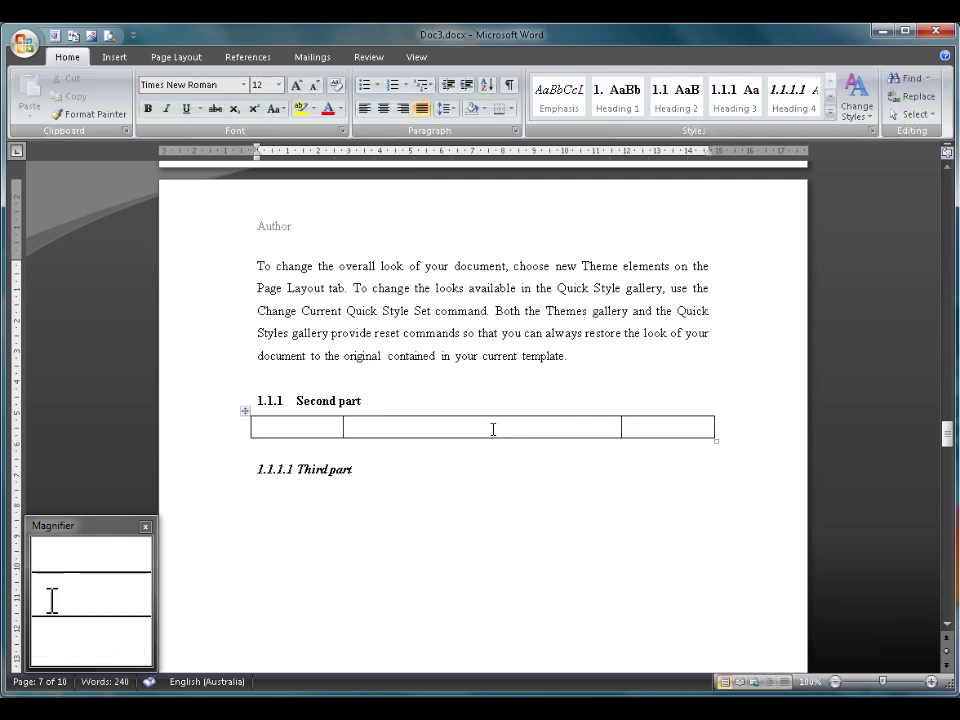
click(442, 424)
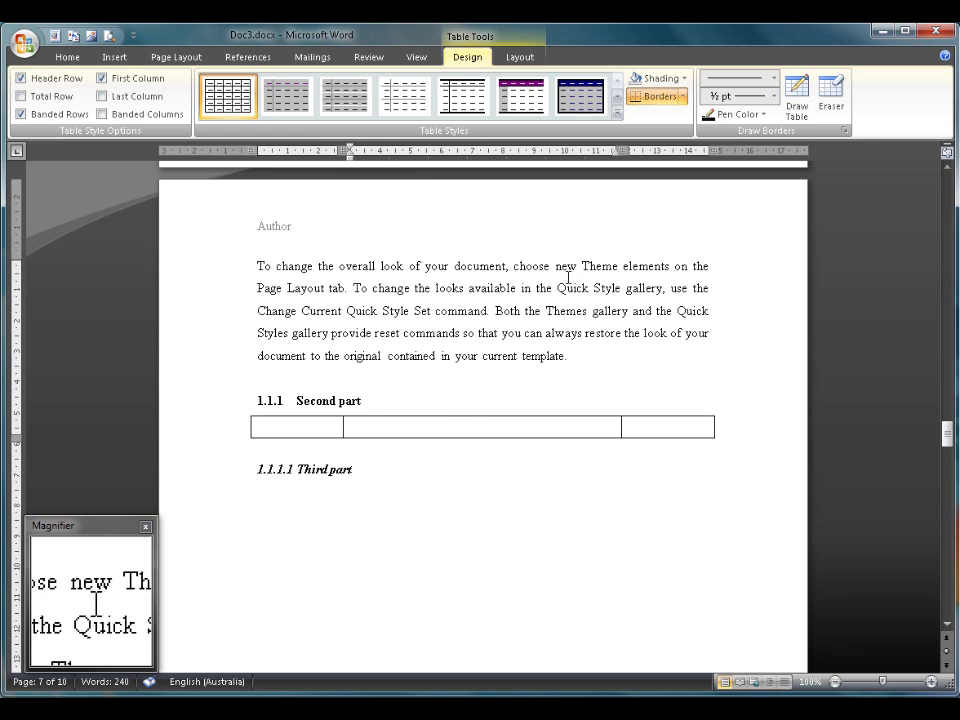
key(alt+equal)
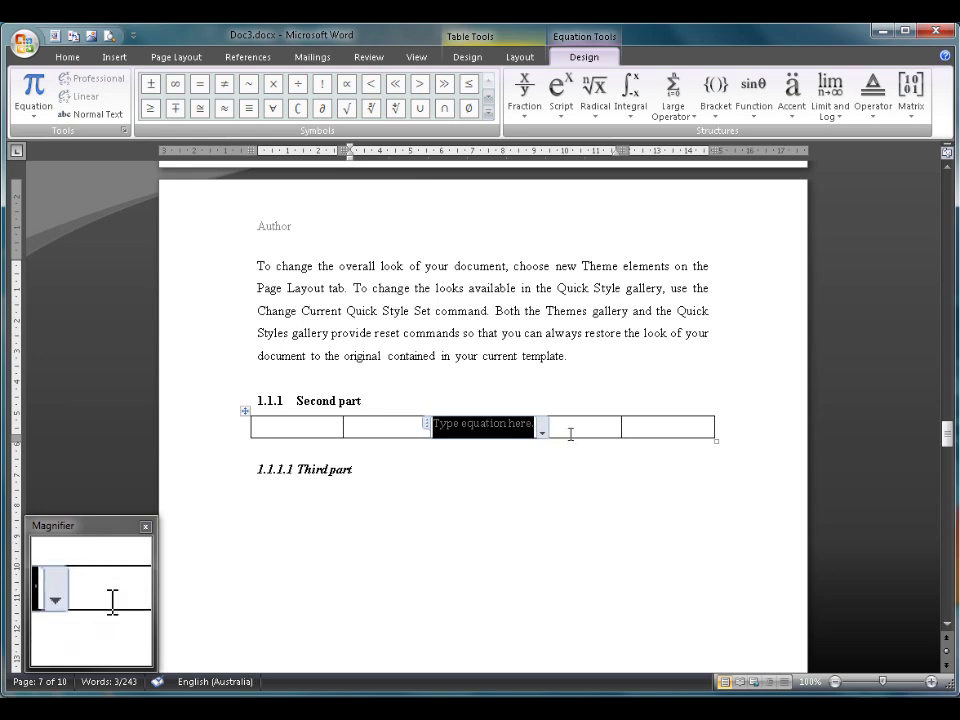
Step: Leave the new equation and open the Caption dialog from the empty line below the table
click(570, 434)
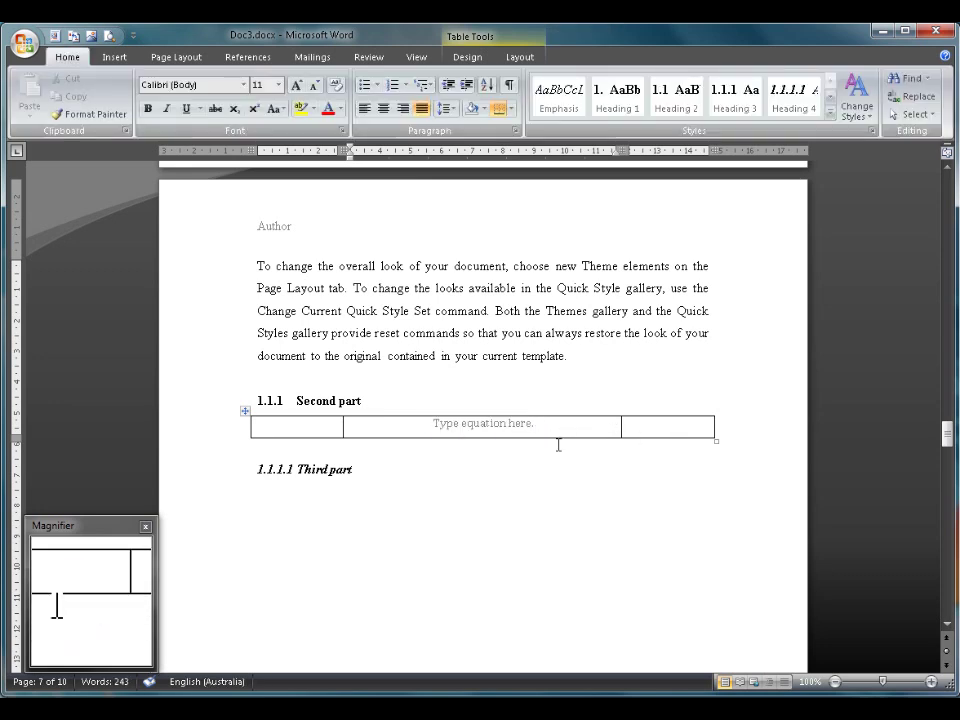
click(641, 435)
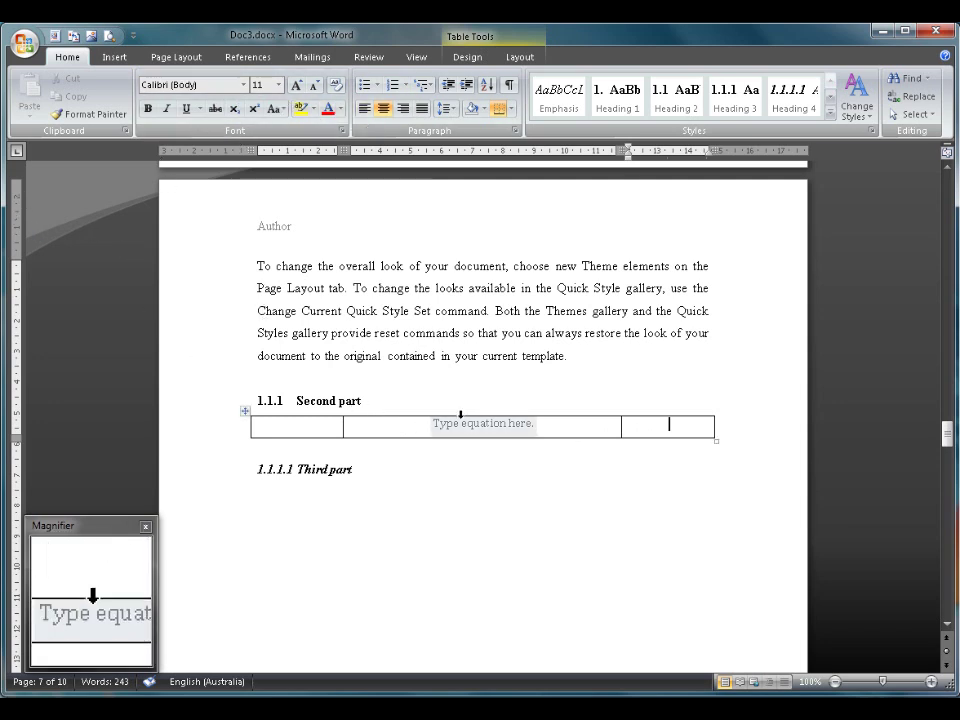
click(359, 448)
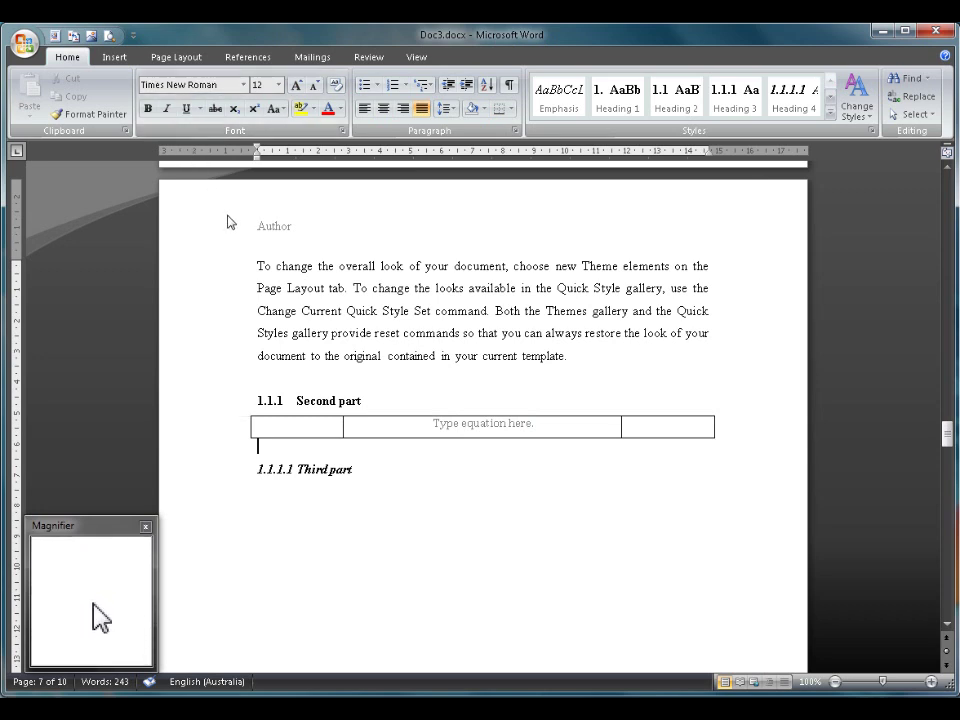
key(alt+s)
key(p)
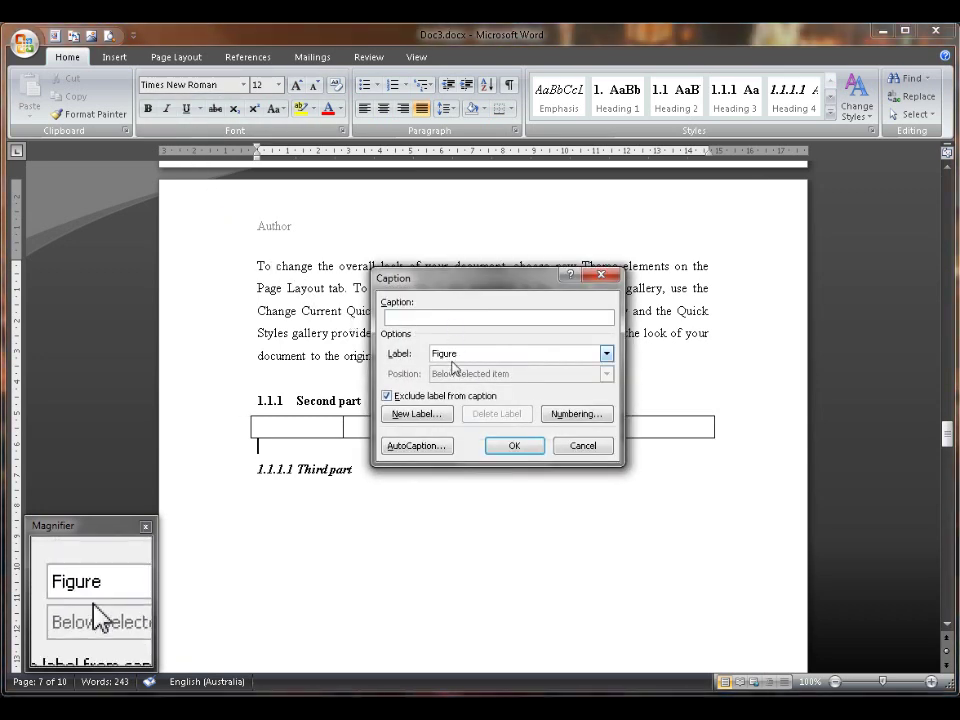
Step: Insert a chapter-numbered Equation 1.1 caption and drag it into the table's right cell
click(452, 355)
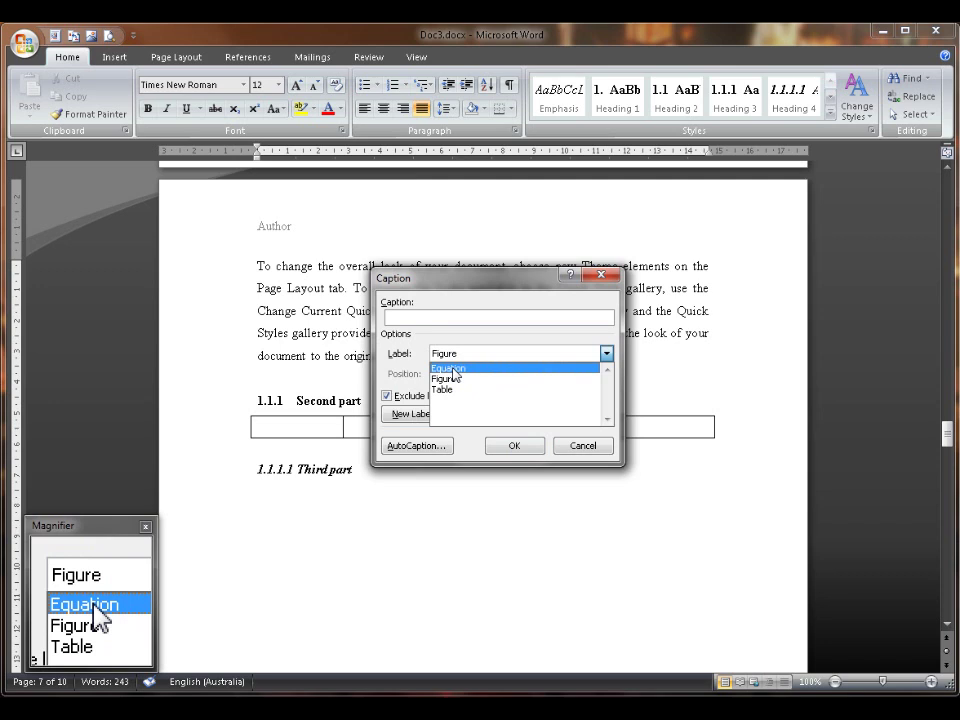
click(451, 369)
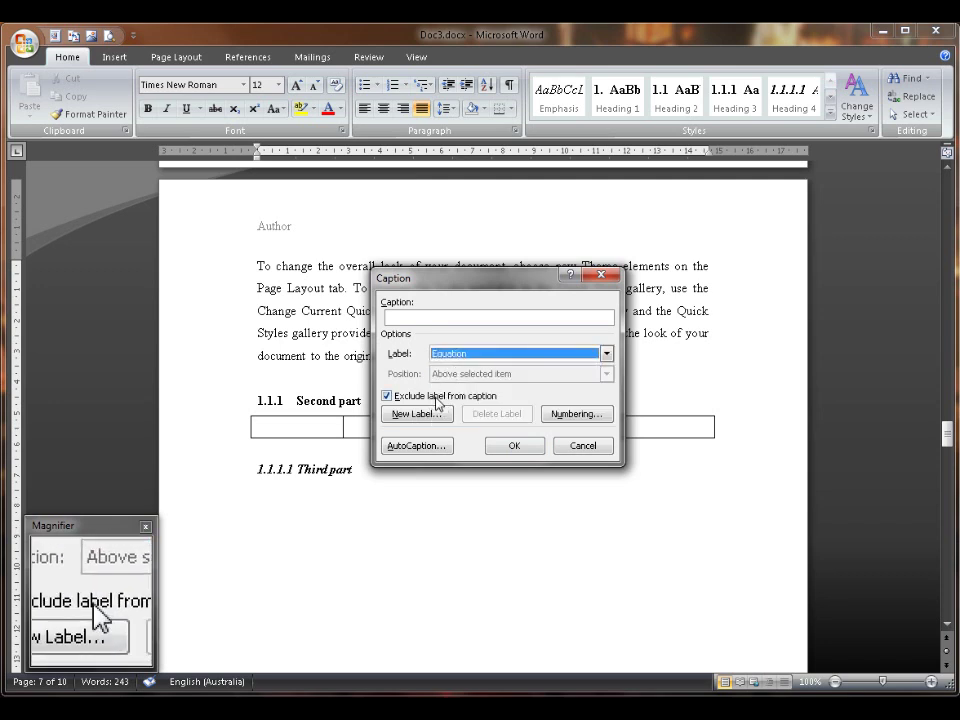
click(437, 397)
click(573, 416)
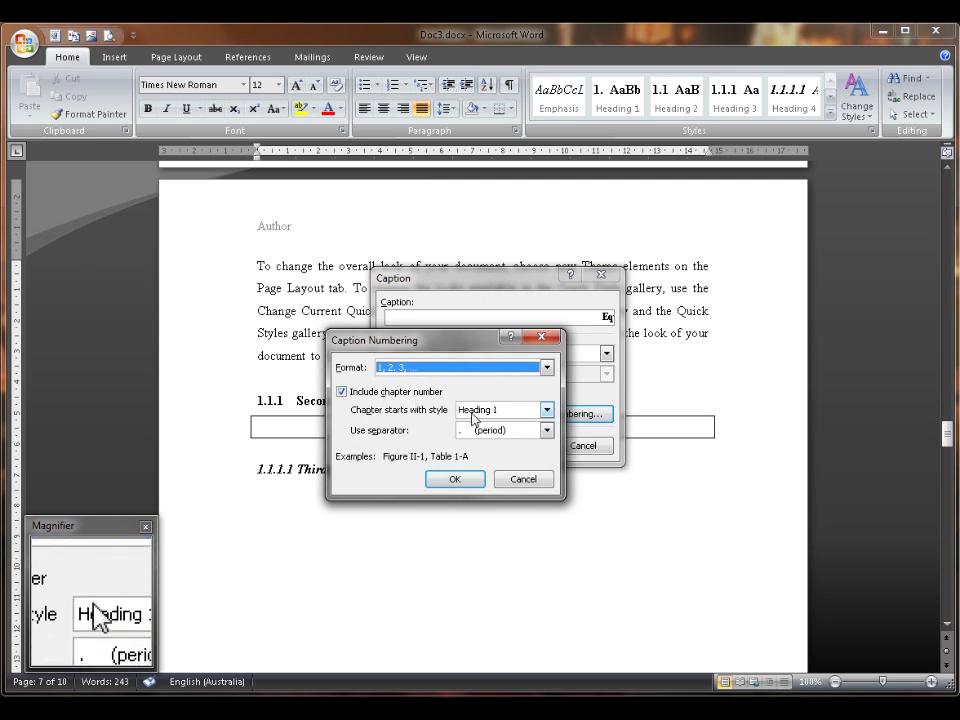
click(471, 480)
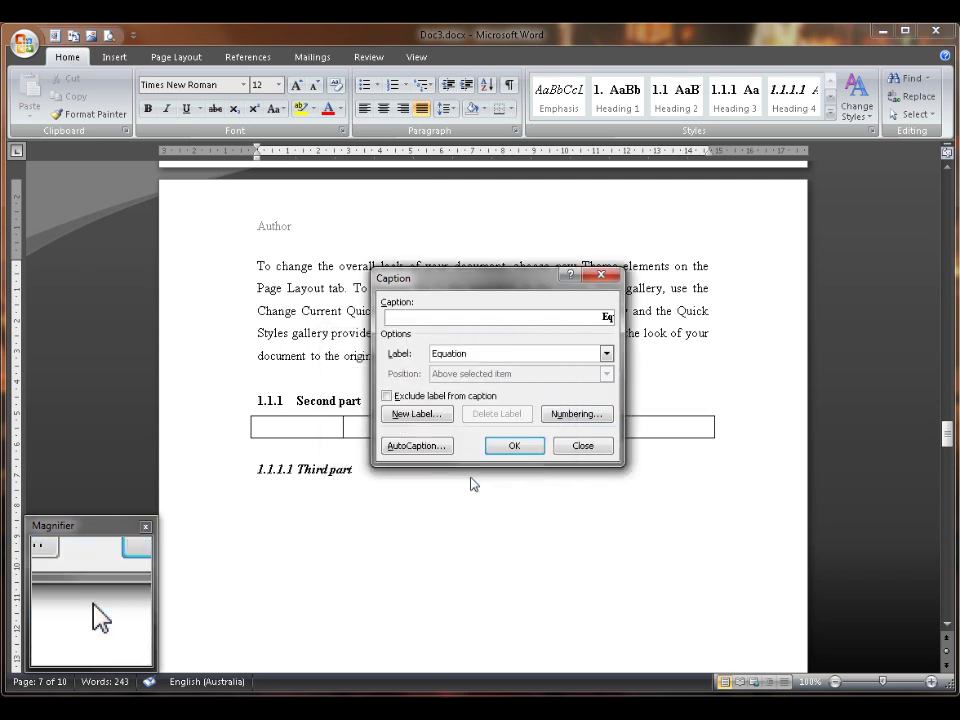
click(510, 446)
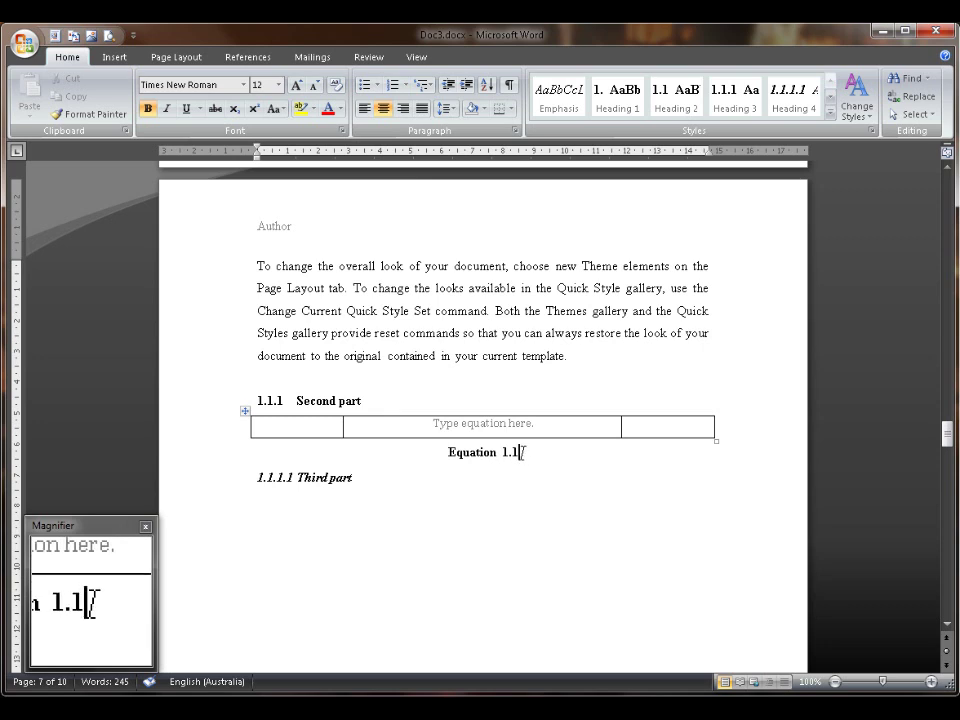
drag(521, 452, 640, 440)
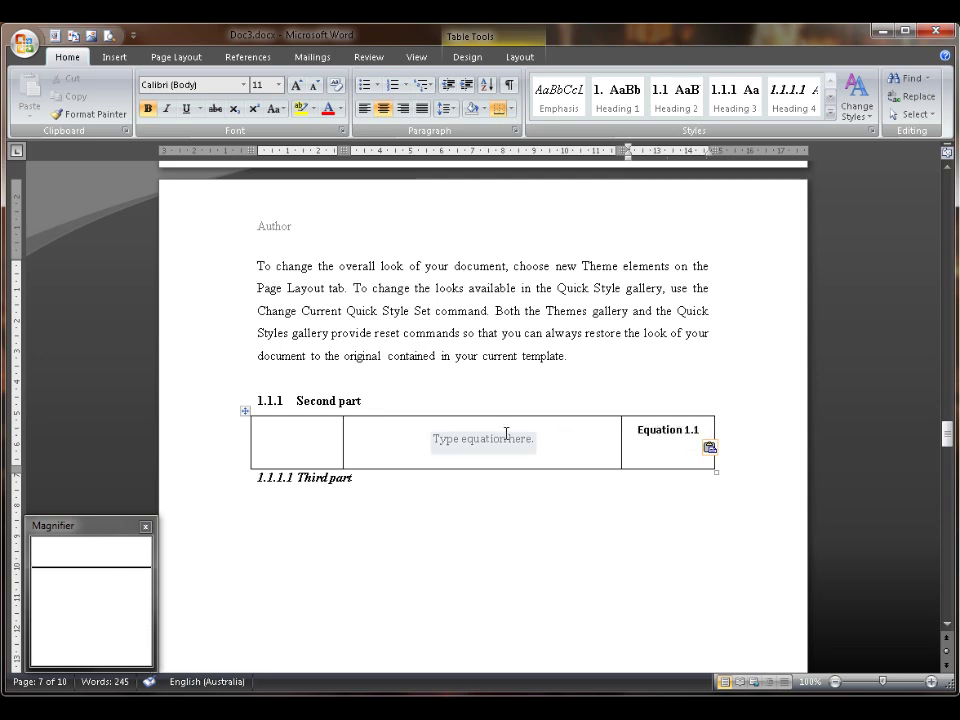
Step: Delete the empty line under Equation 1.1 so the row returns to single-line height
click(472, 440)
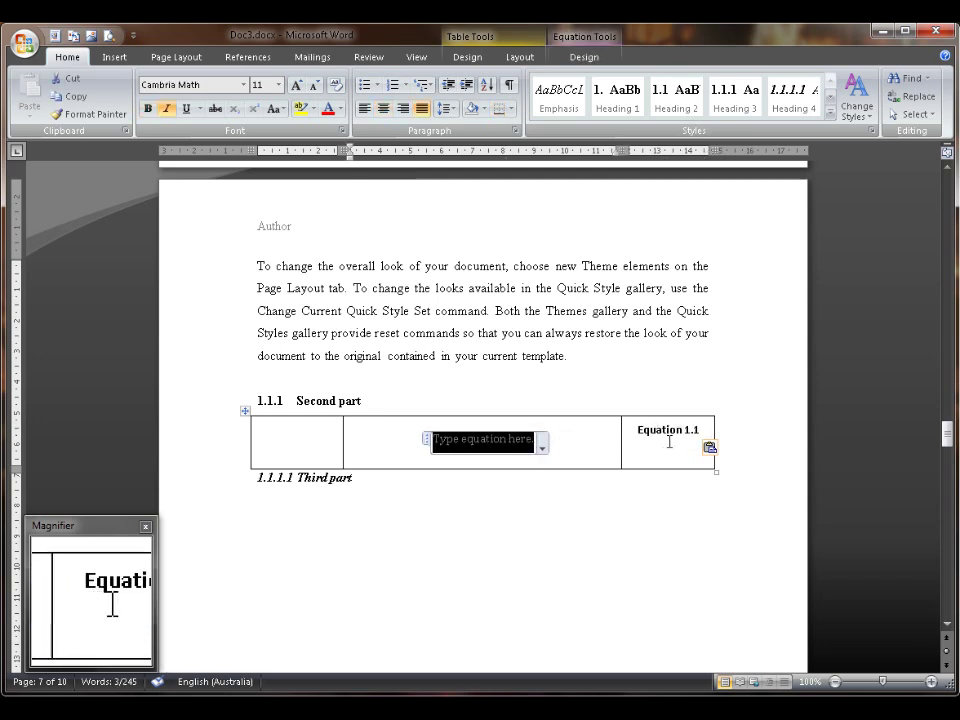
click(677, 434)
click(663, 452)
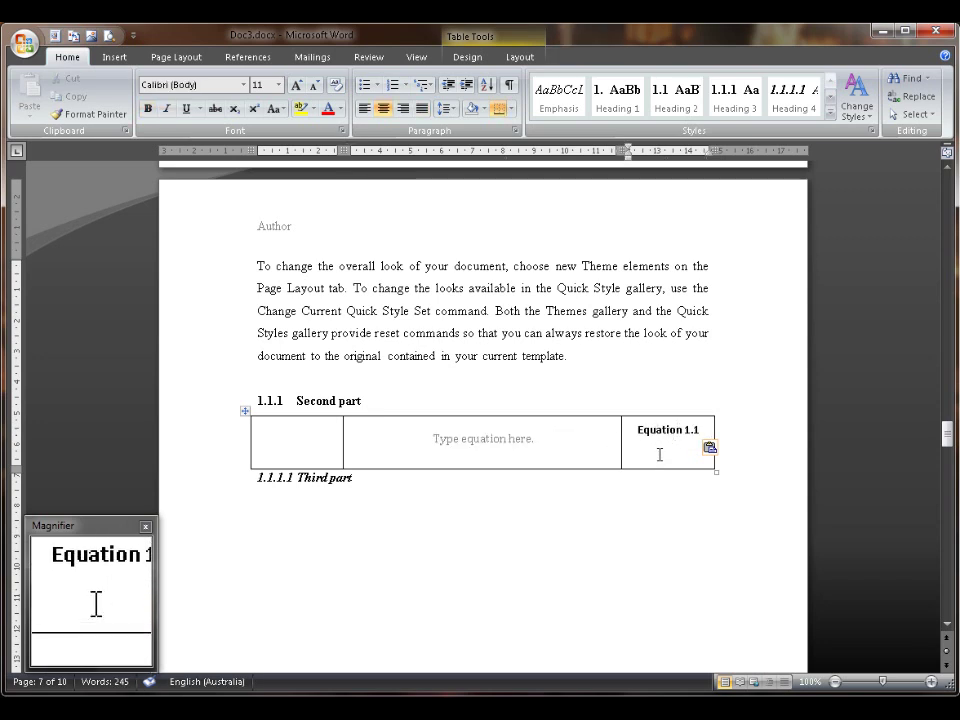
key(BackSpace)
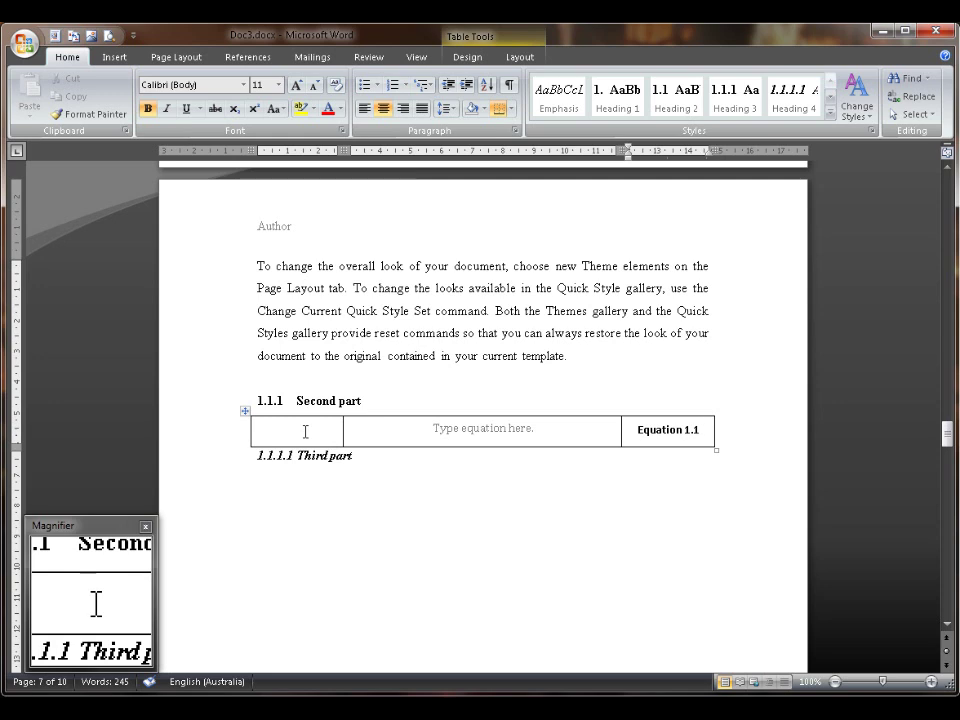
drag(305, 431, 520, 430)
click(520, 430)
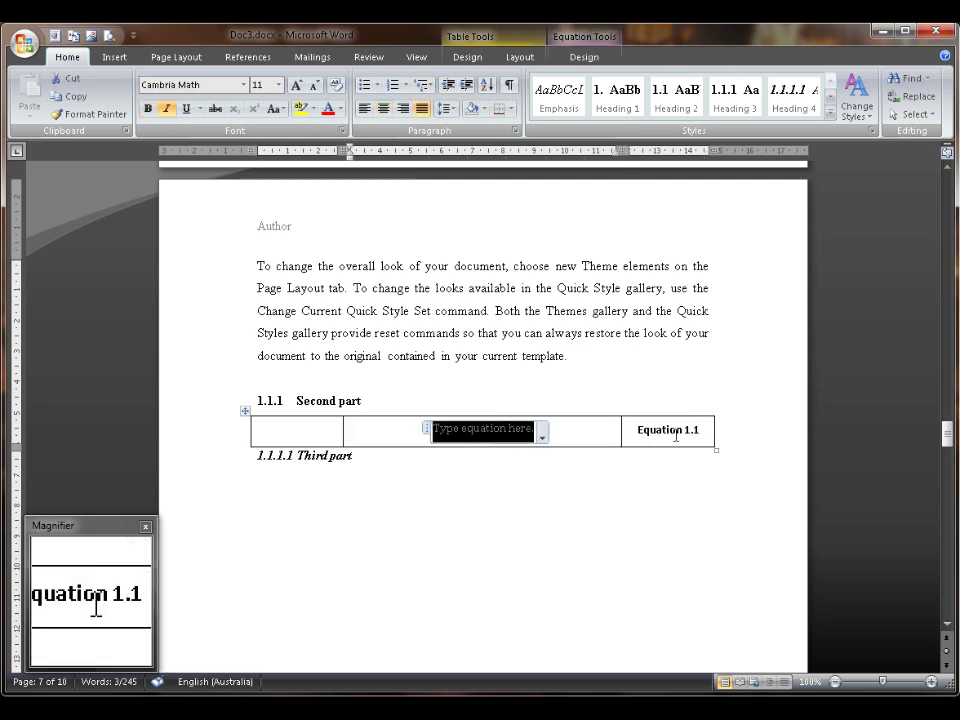
click(561, 435)
click(497, 431)
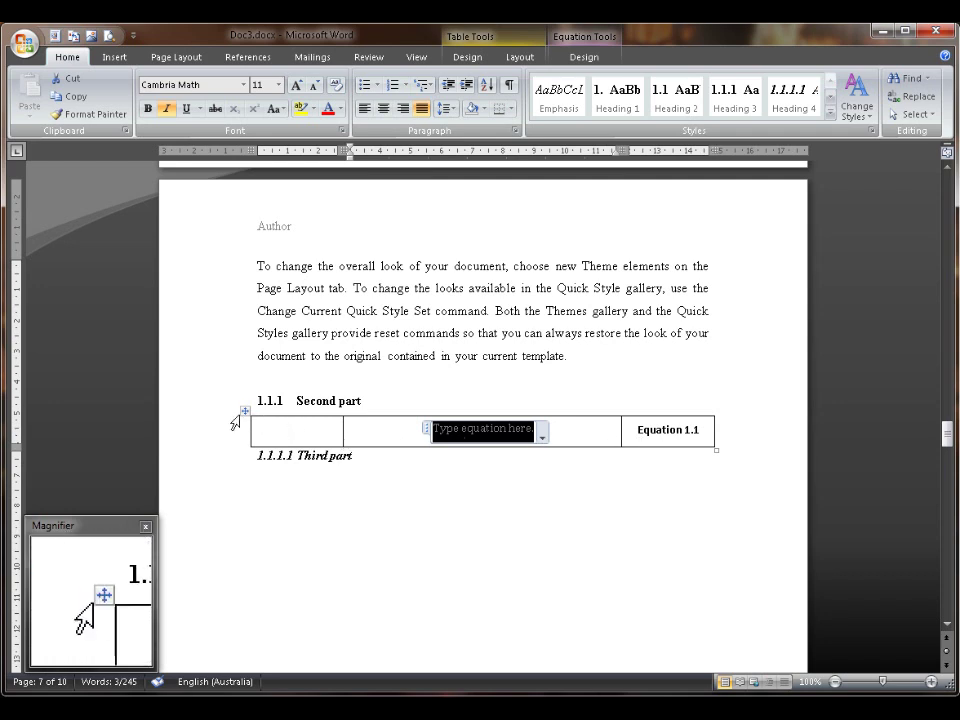
Step: Apply No Border to the equation table, toggling View Gridlines off and back on
click(244, 411)
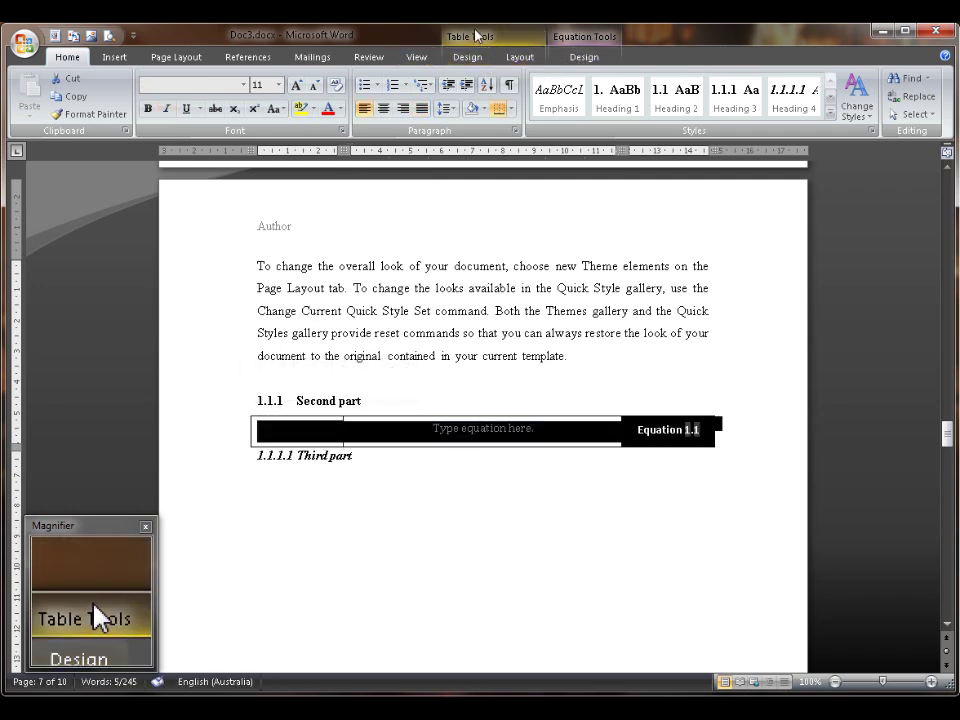
click(474, 57)
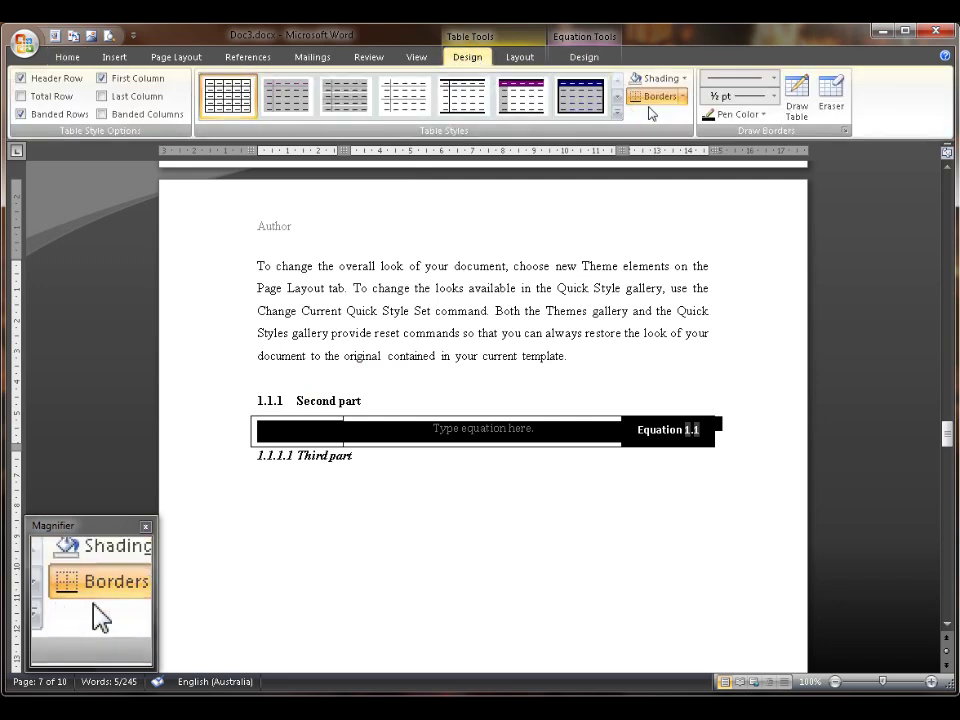
click(682, 97)
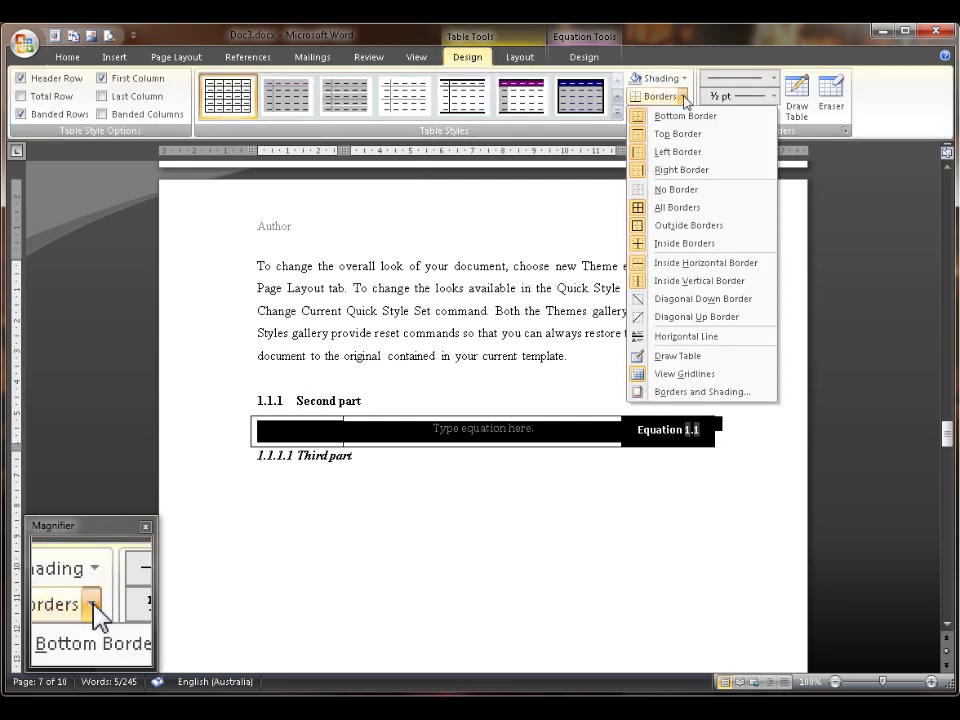
click(677, 190)
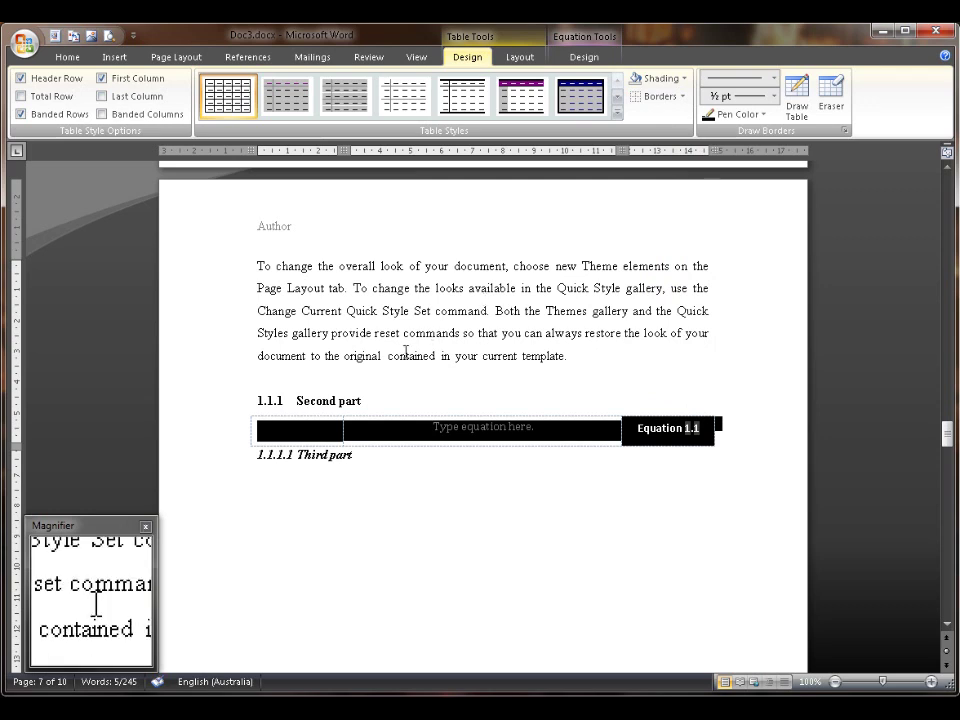
click(280, 432)
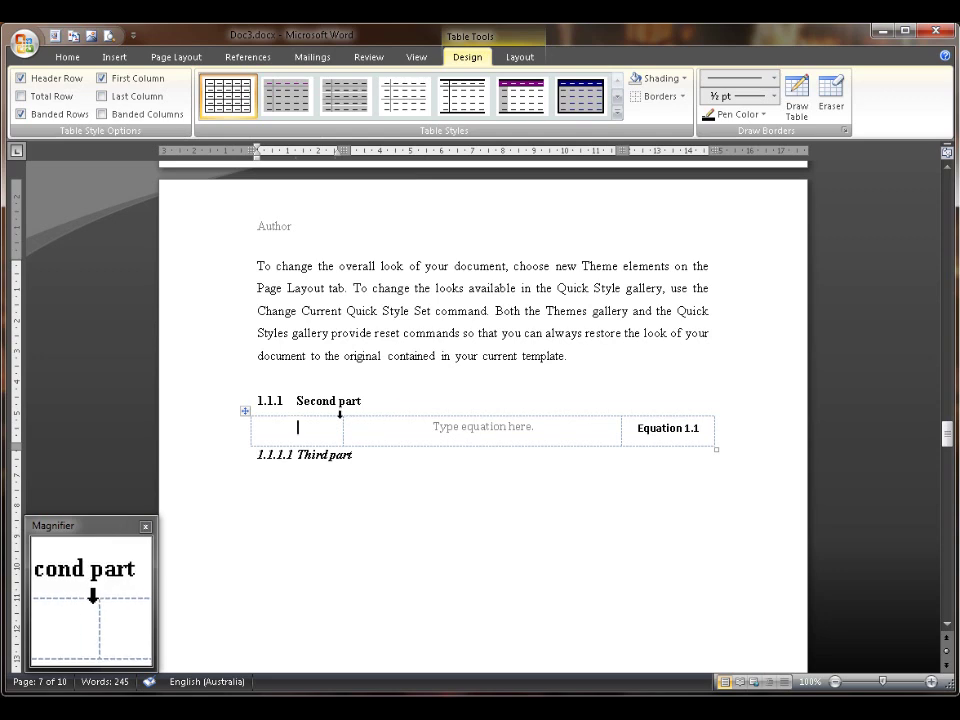
click(682, 96)
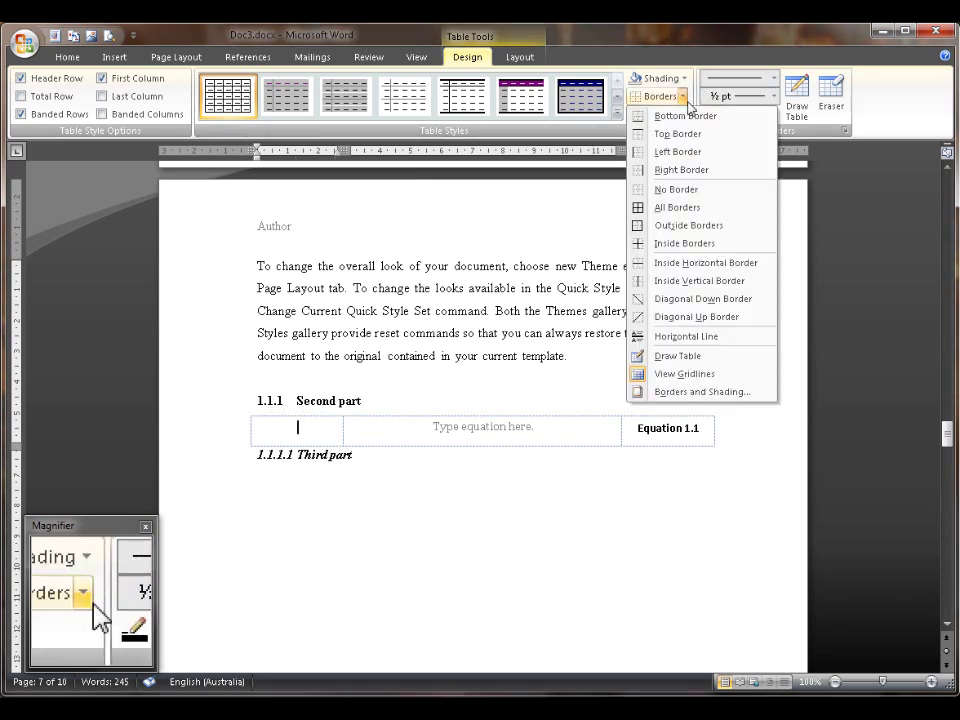
click(695, 378)
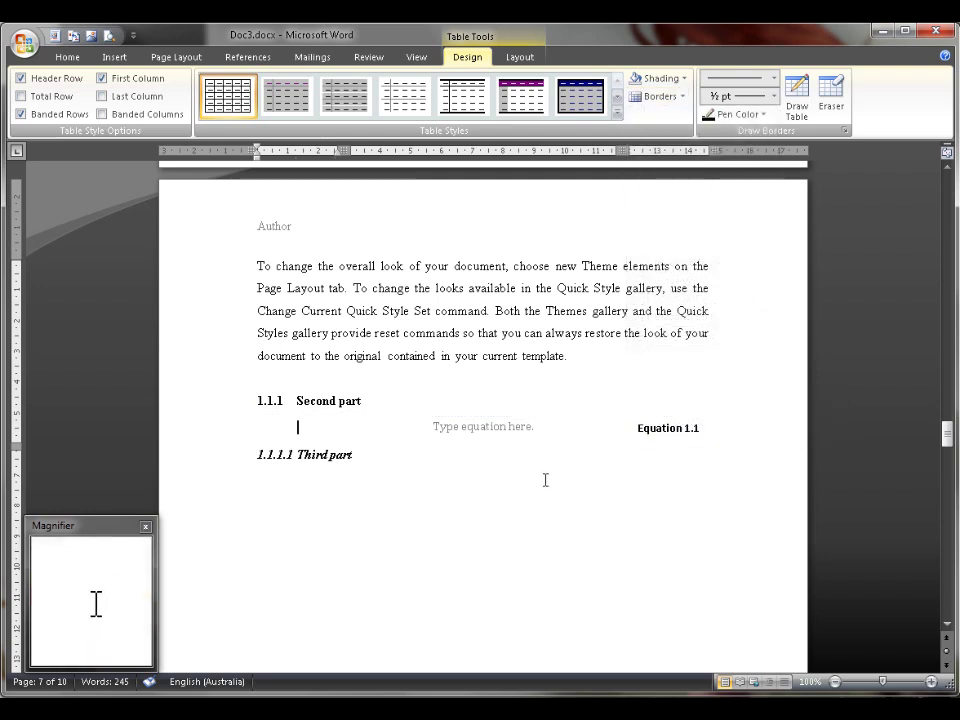
click(682, 96)
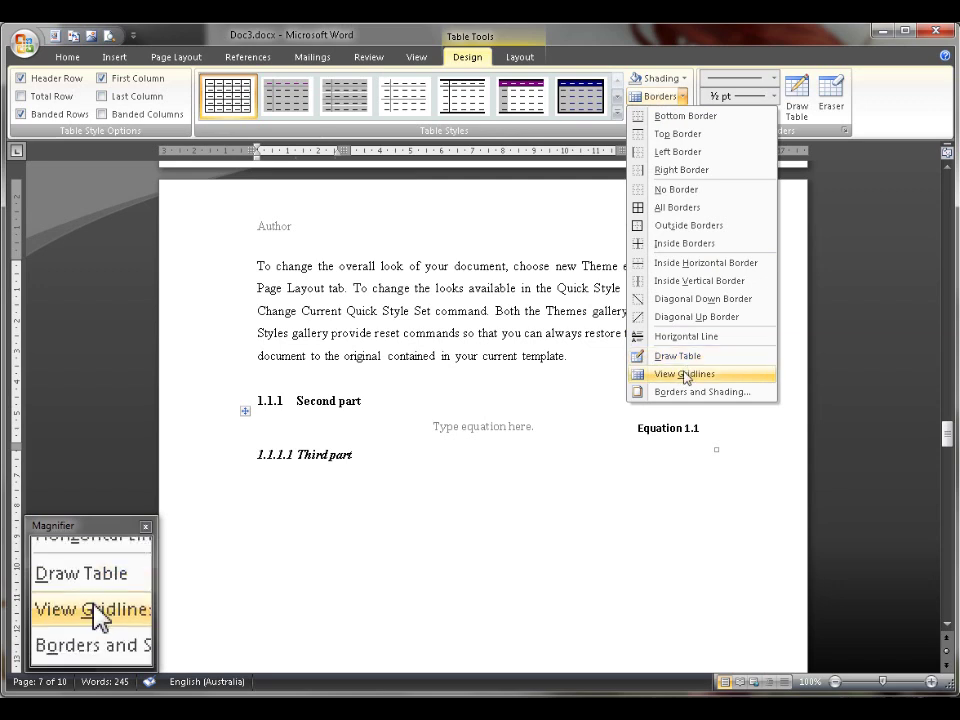
click(686, 377)
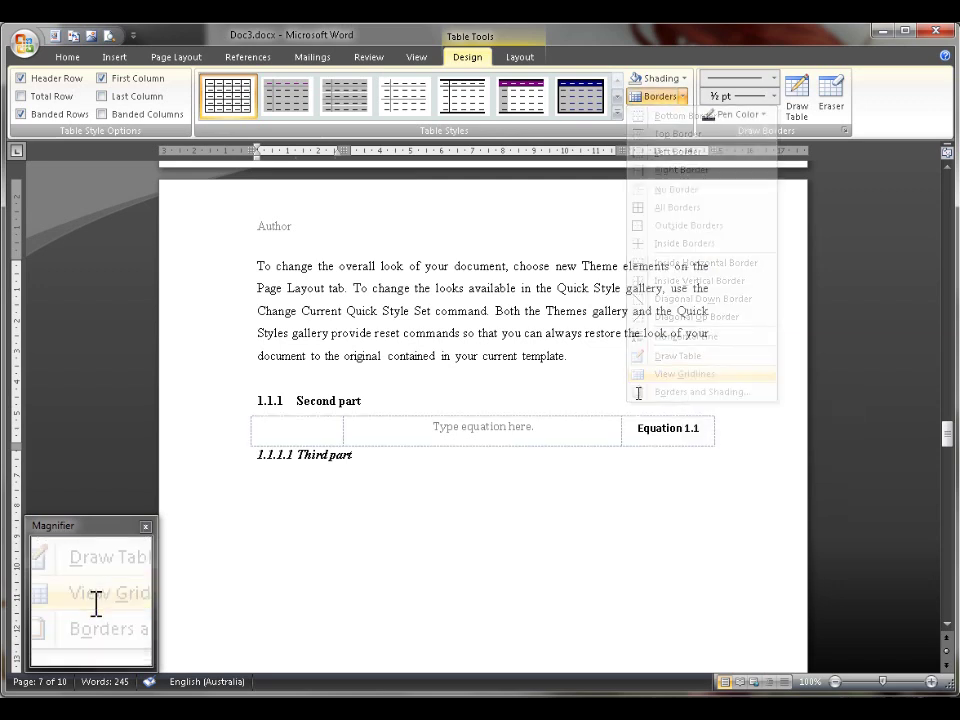
click(496, 439)
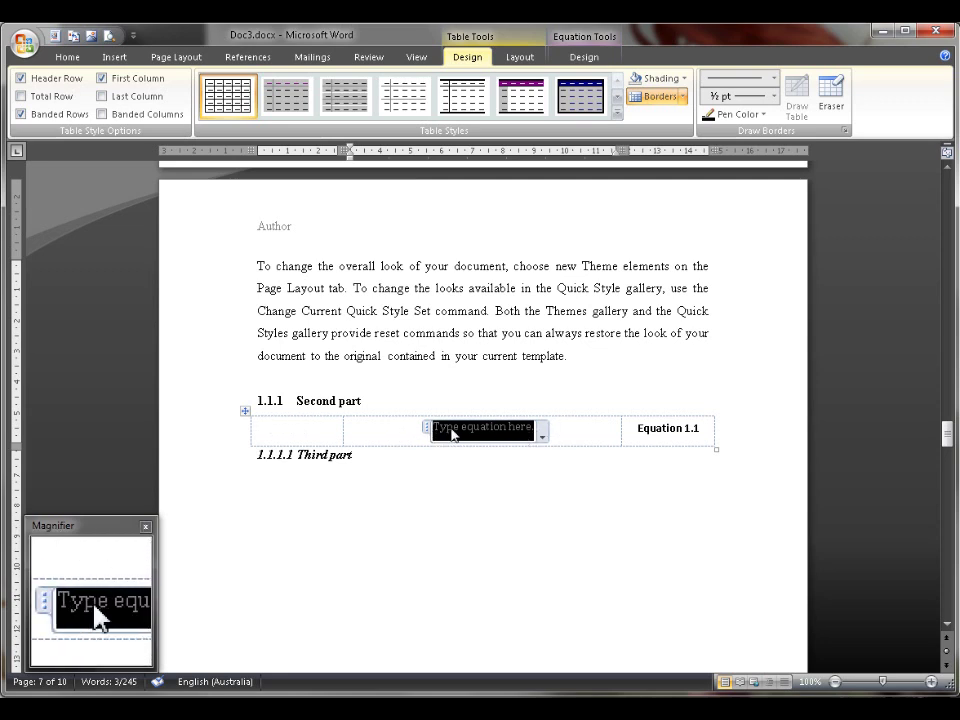
Step: Build a test equation \int ^2_0 x+2 dx, extended with /(c+2) and /(d+e)
click(611, 429)
click(456, 431)
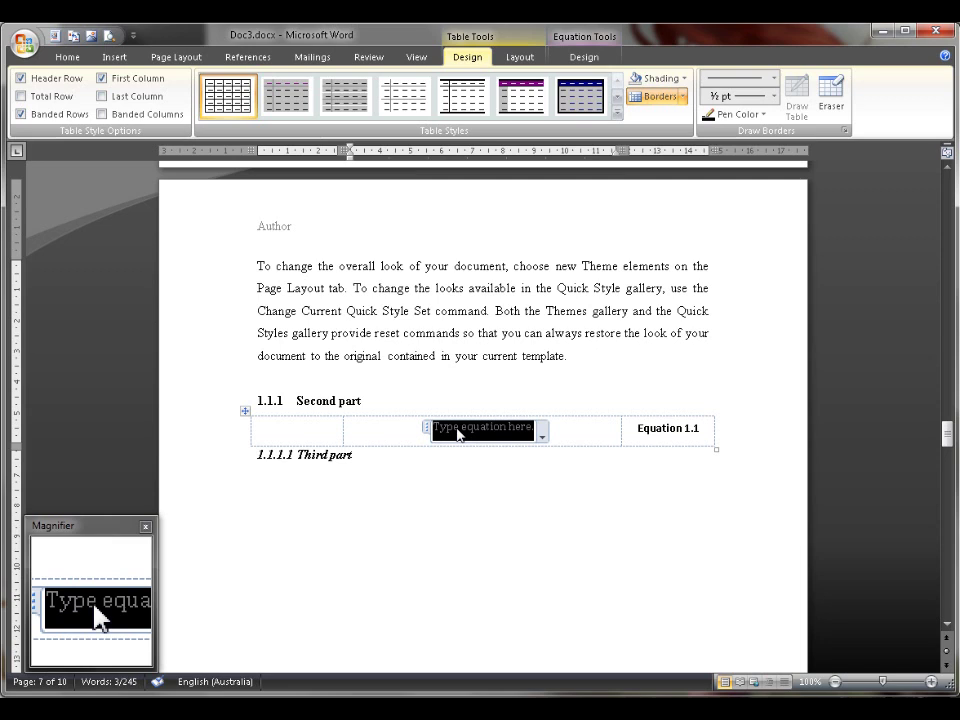
text(\in)
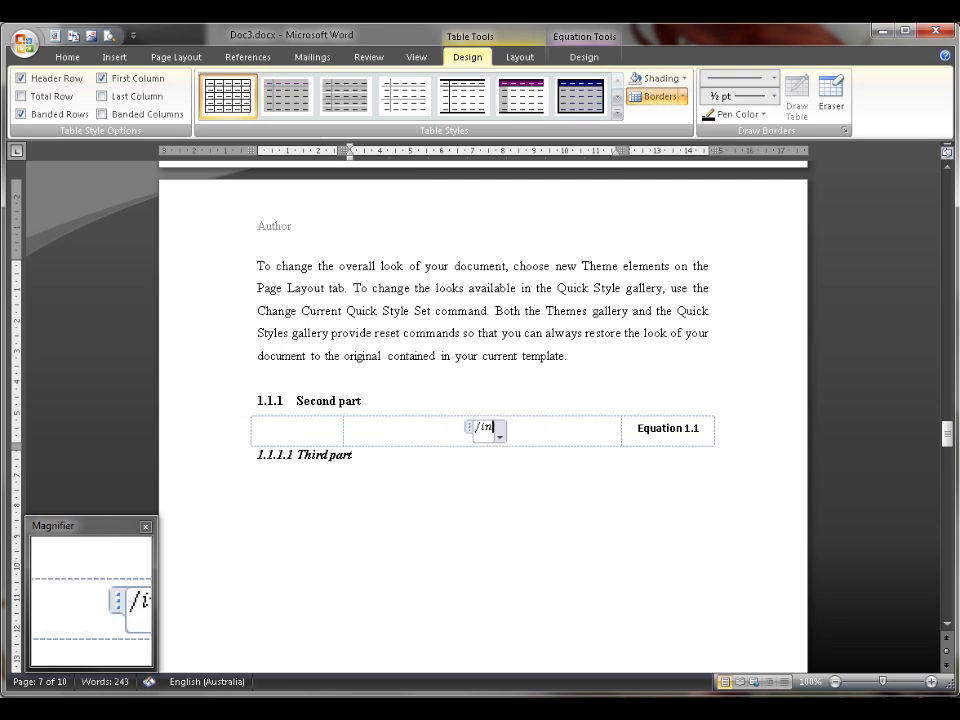
key(BackSpace)
key(BackSpace)
key(BackSpace)
text(\int)
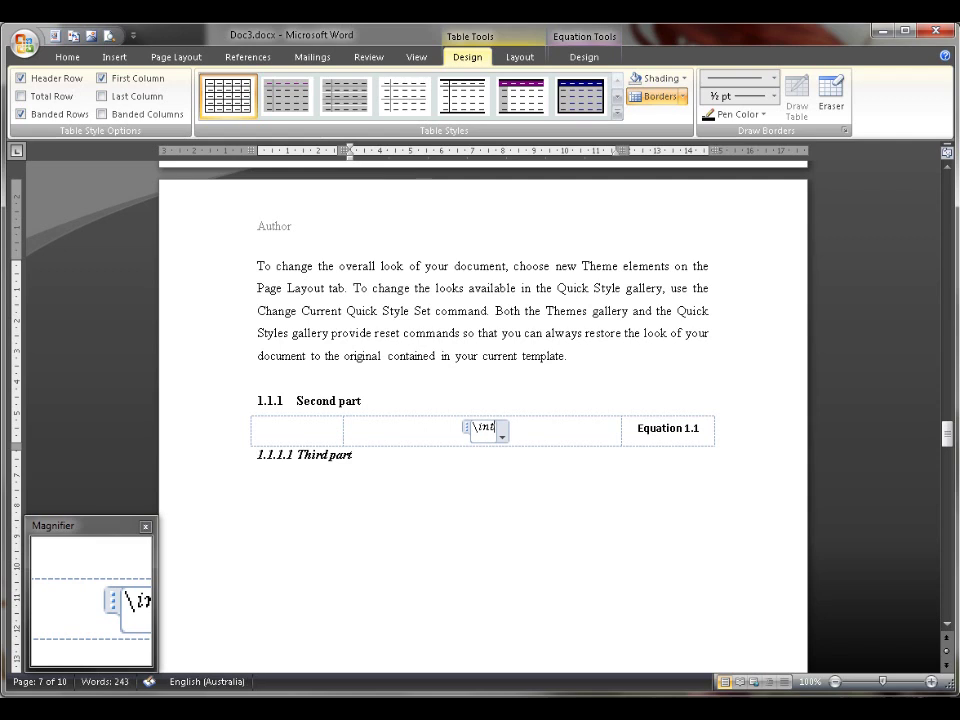
text( ^2)
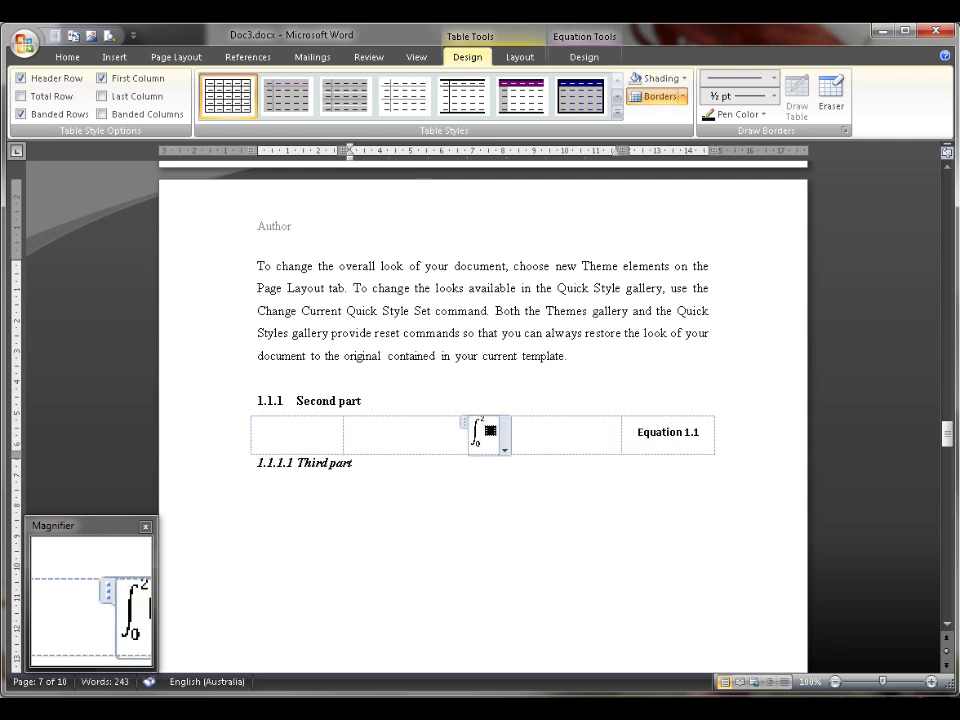
text(_0 x+2 dx)
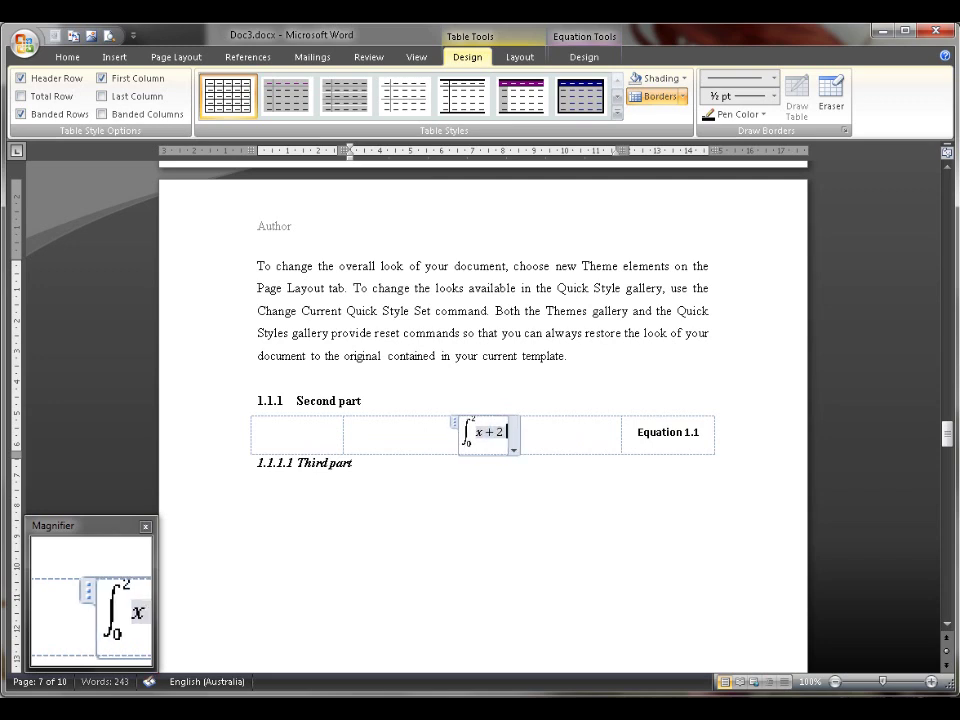
click(589, 437)
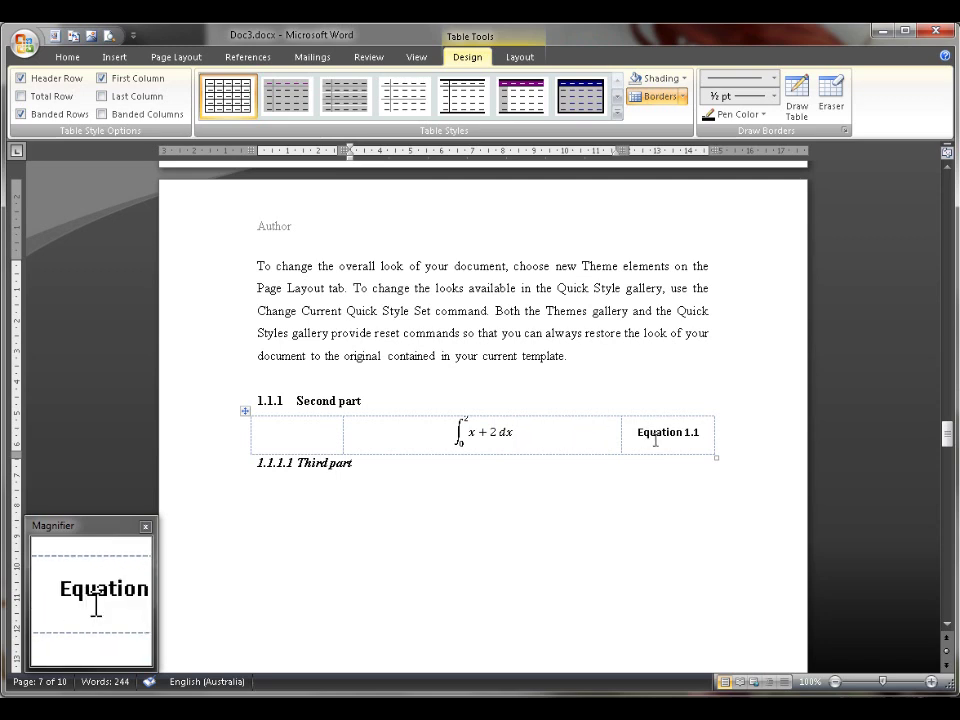
click(508, 434)
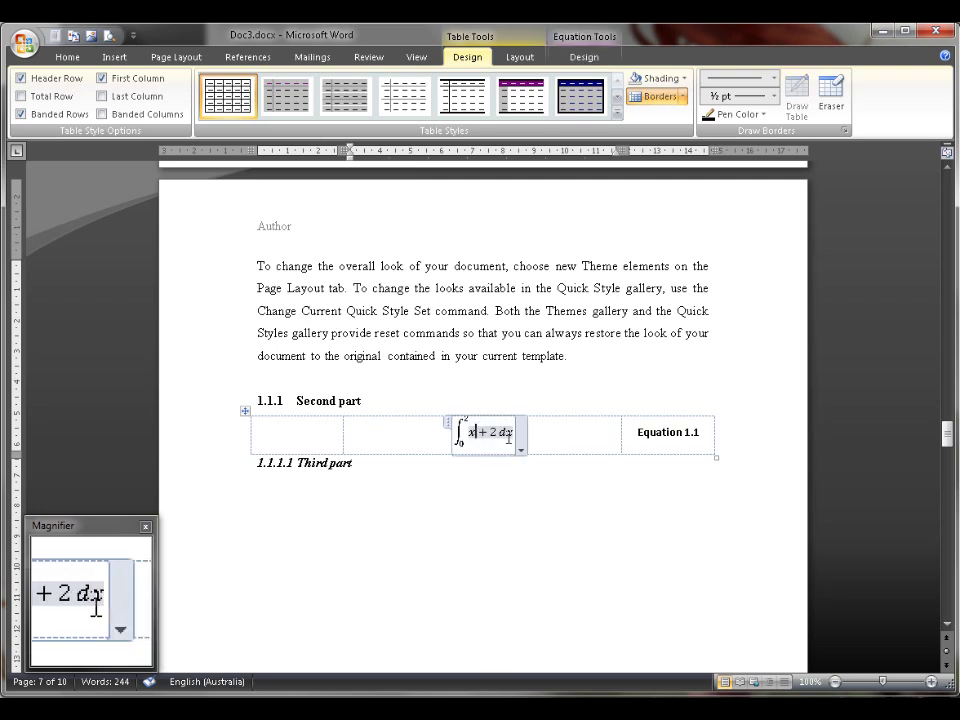
text(/()
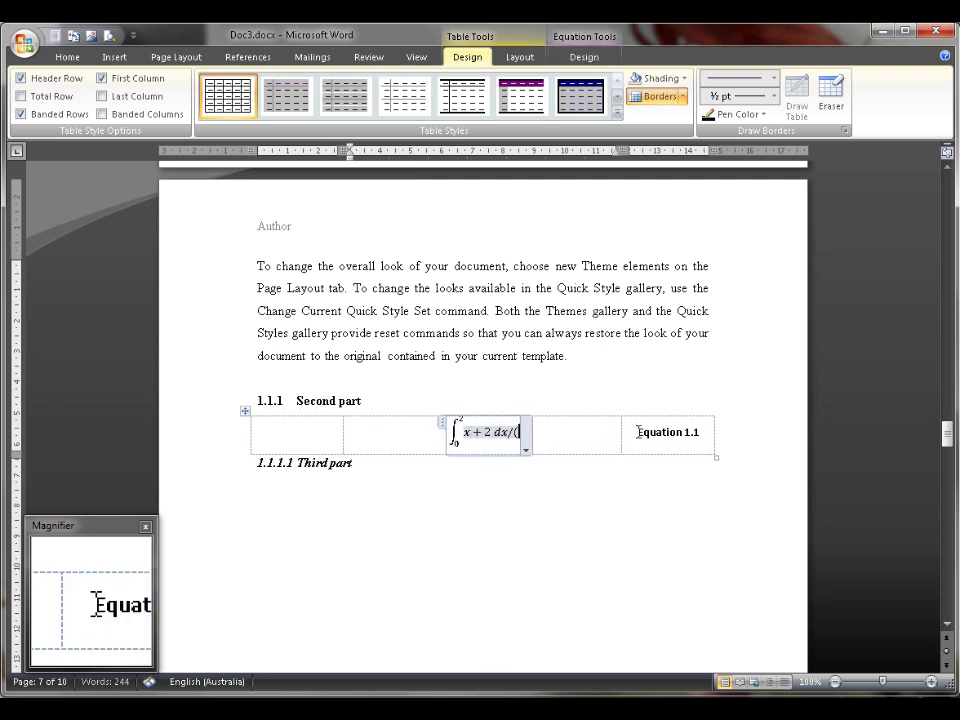
text(c+2))
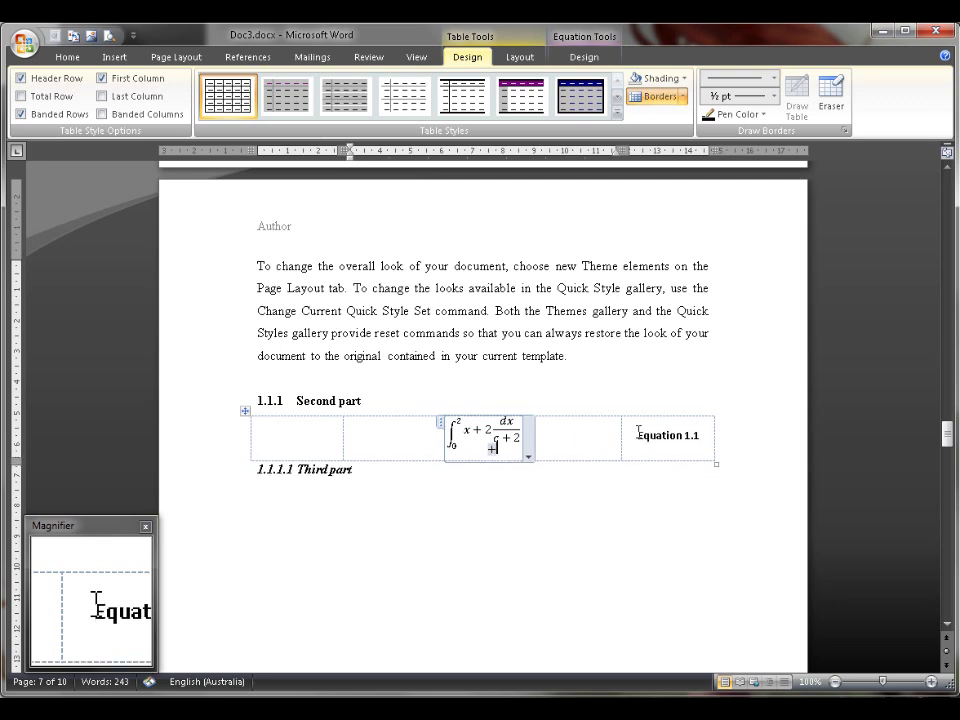
click(638, 432)
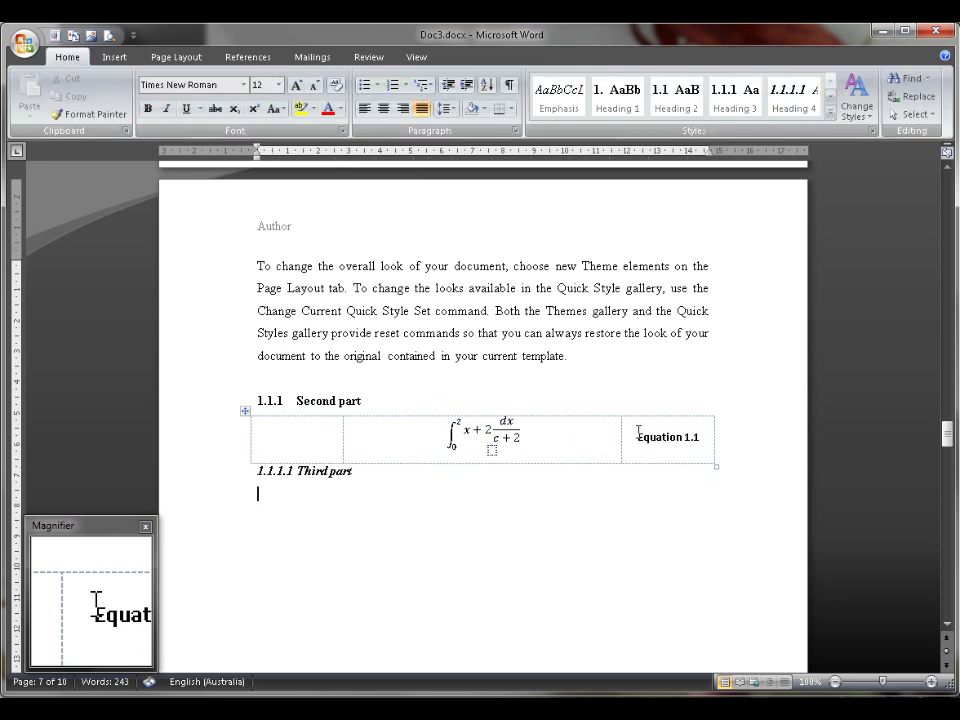
click(495, 445)
click(521, 427)
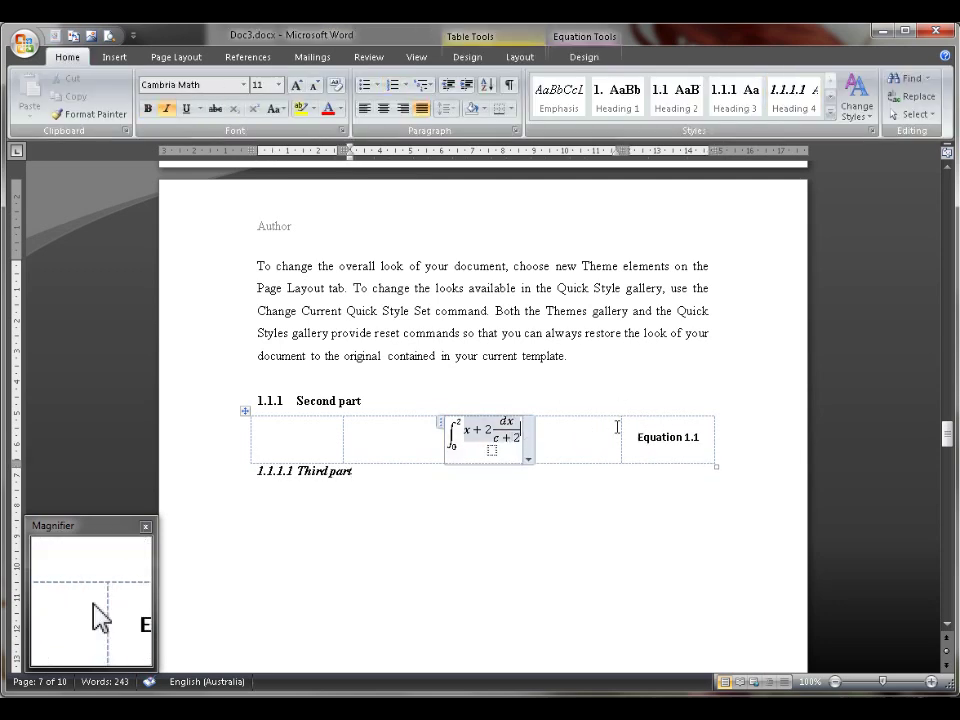
text(/()
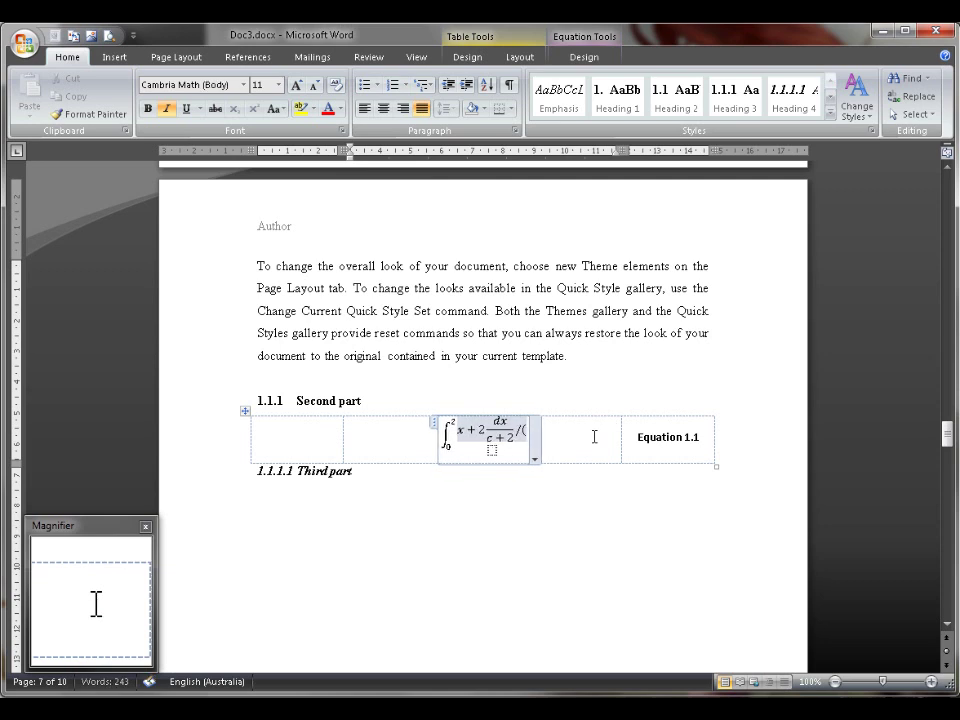
text(d+e))
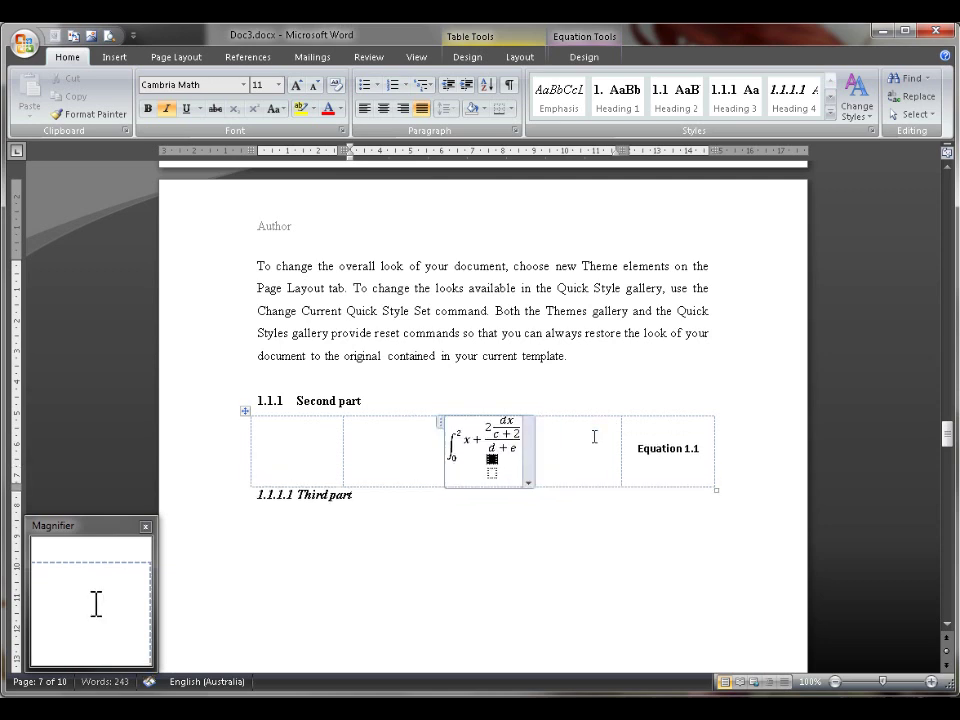
click(535, 529)
click(504, 473)
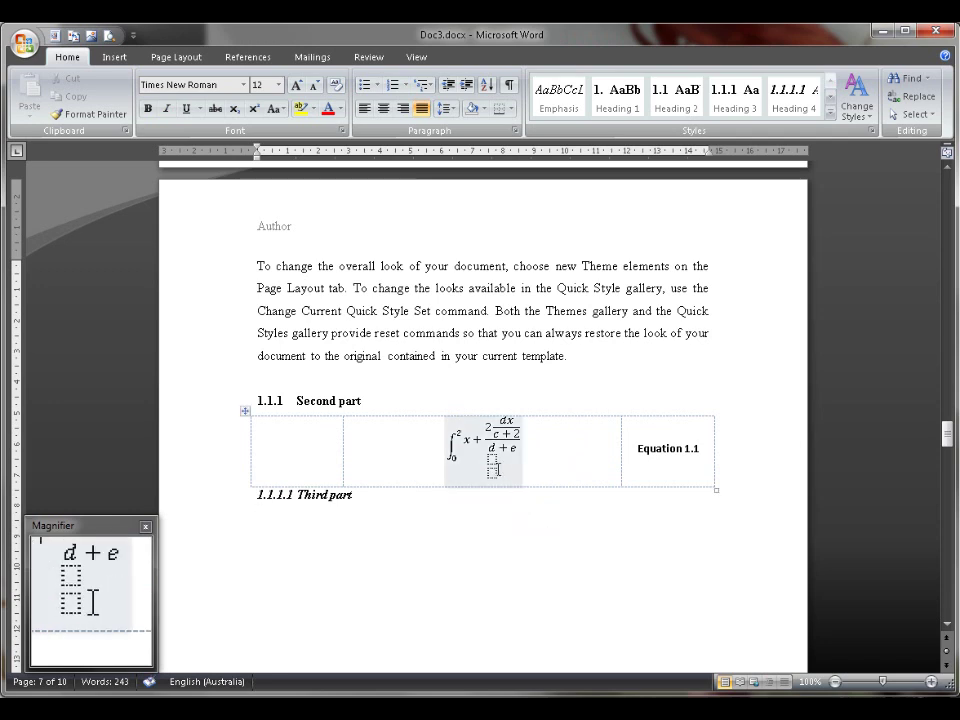
Step: Delete the test equation and insert a fresh empty equation placeholder in the middle cell
drag(506, 473, 450, 443)
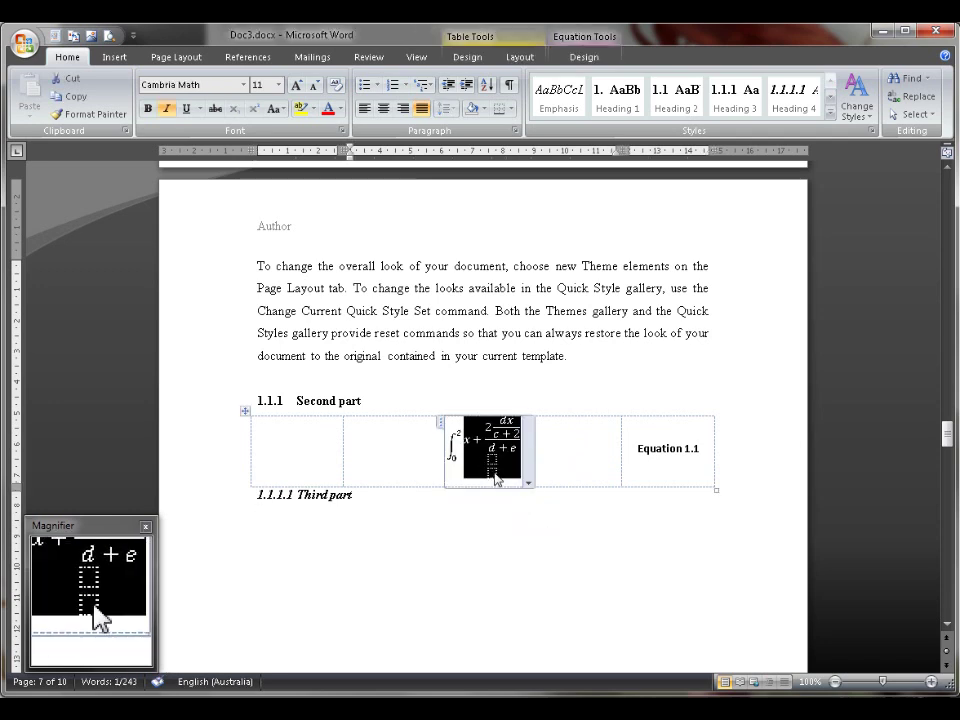
click(633, 471)
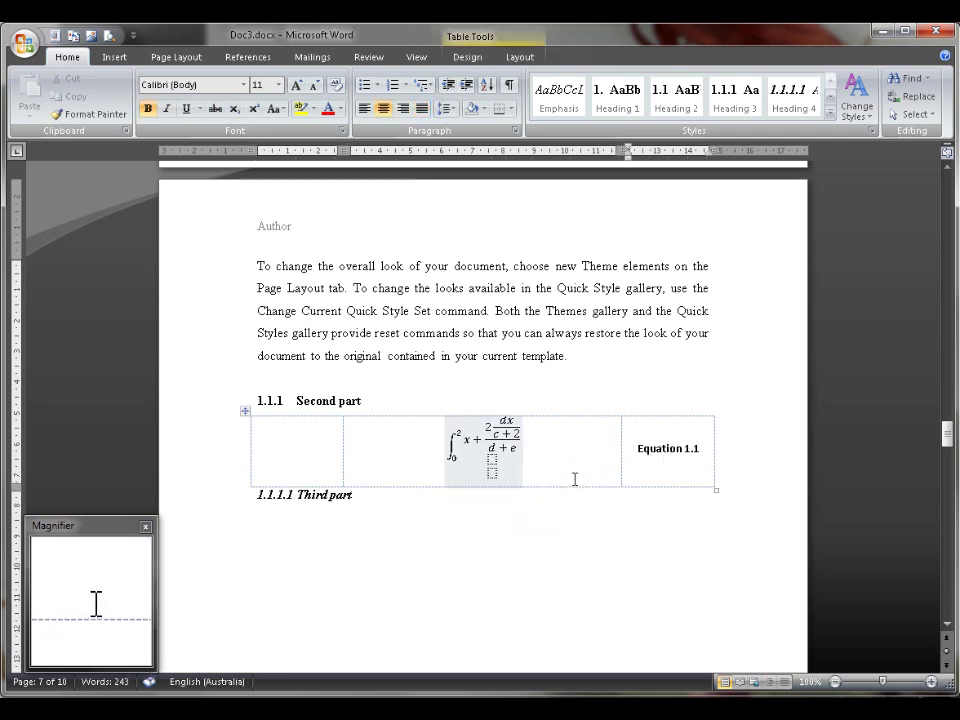
click(505, 476)
double_click(499, 480)
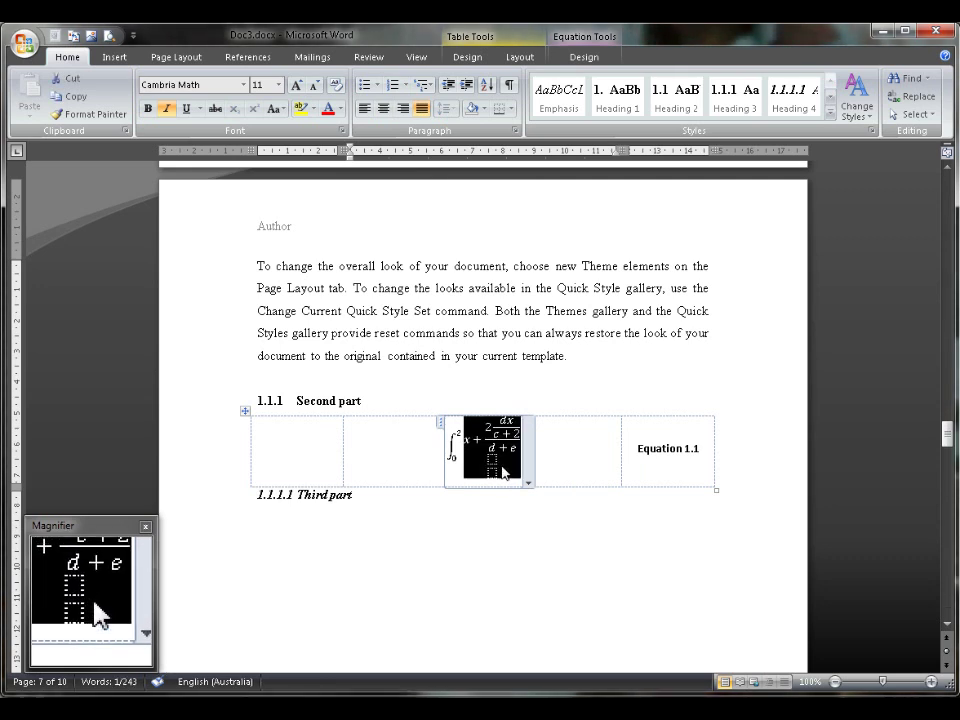
click(506, 466)
drag(506, 466, 437, 446)
key(Delete)
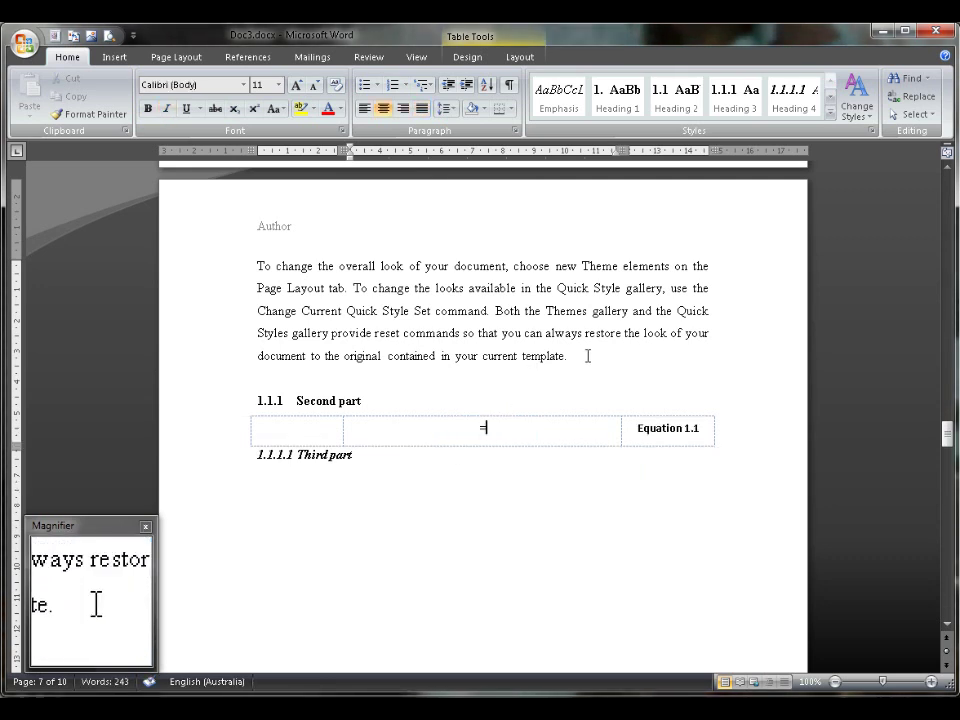
key(alt+equal)
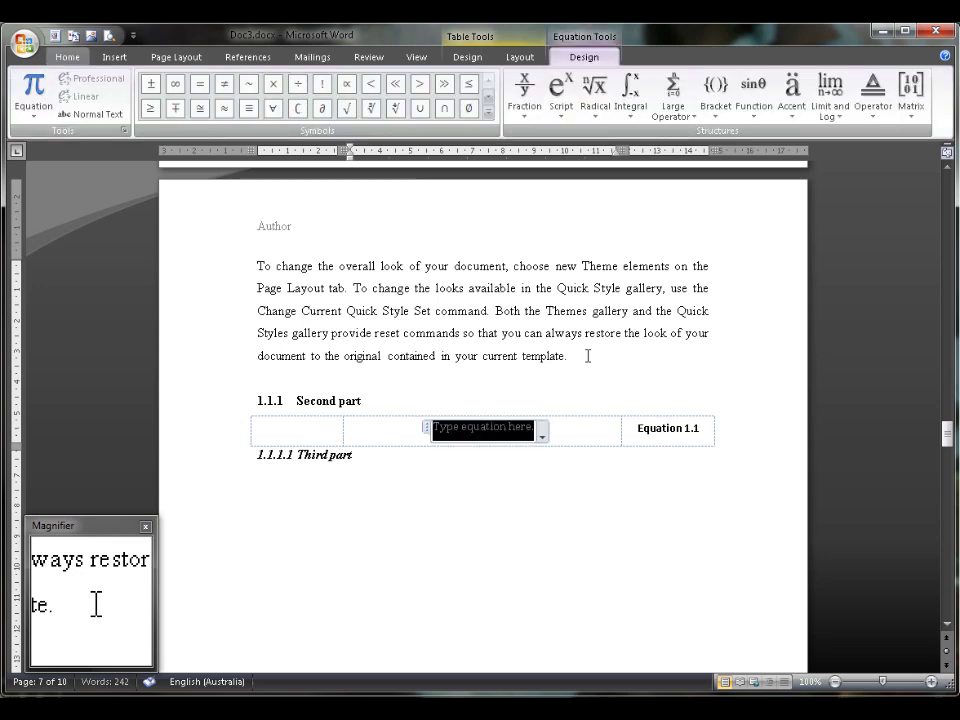
click(290, 436)
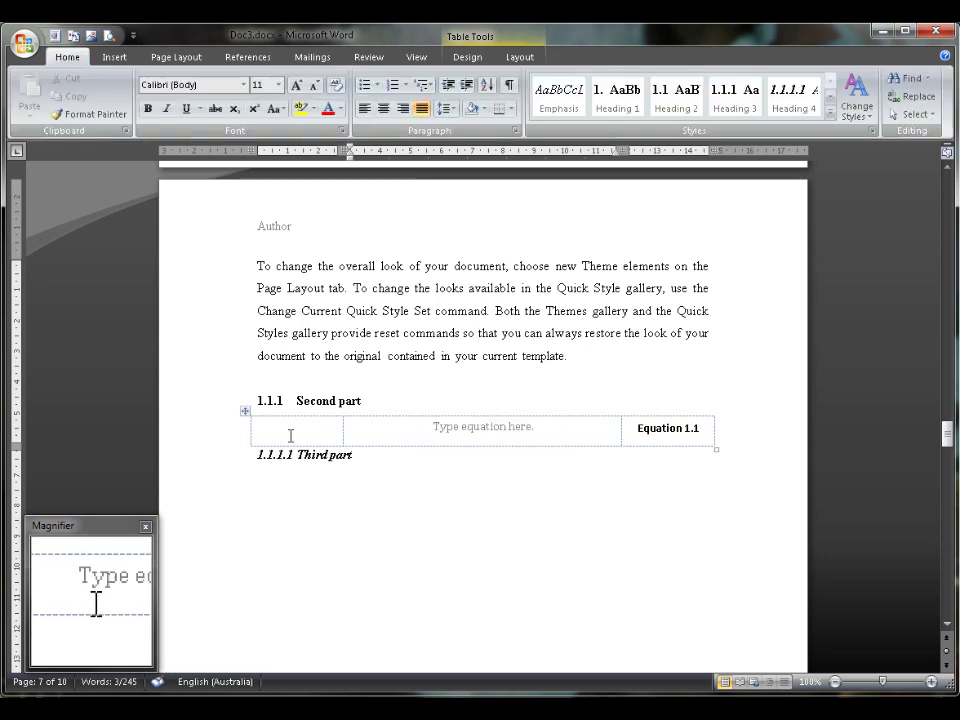
Step: Give the table row 1.5-line spacing with 0 before and after, then add a new line after the Second part heading
click(245, 411)
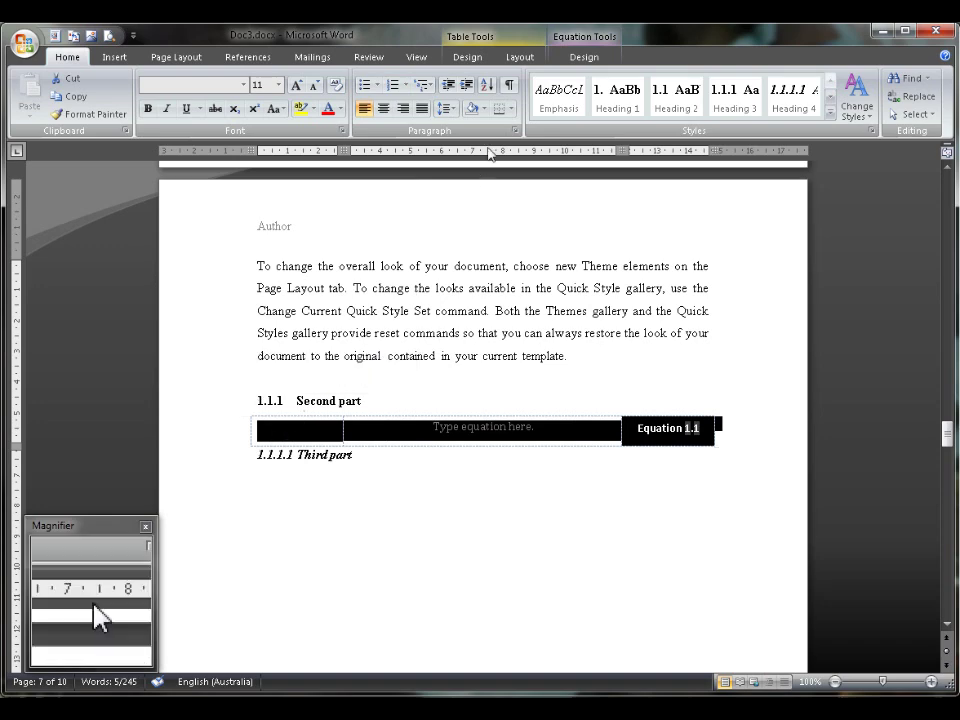
click(315, 378)
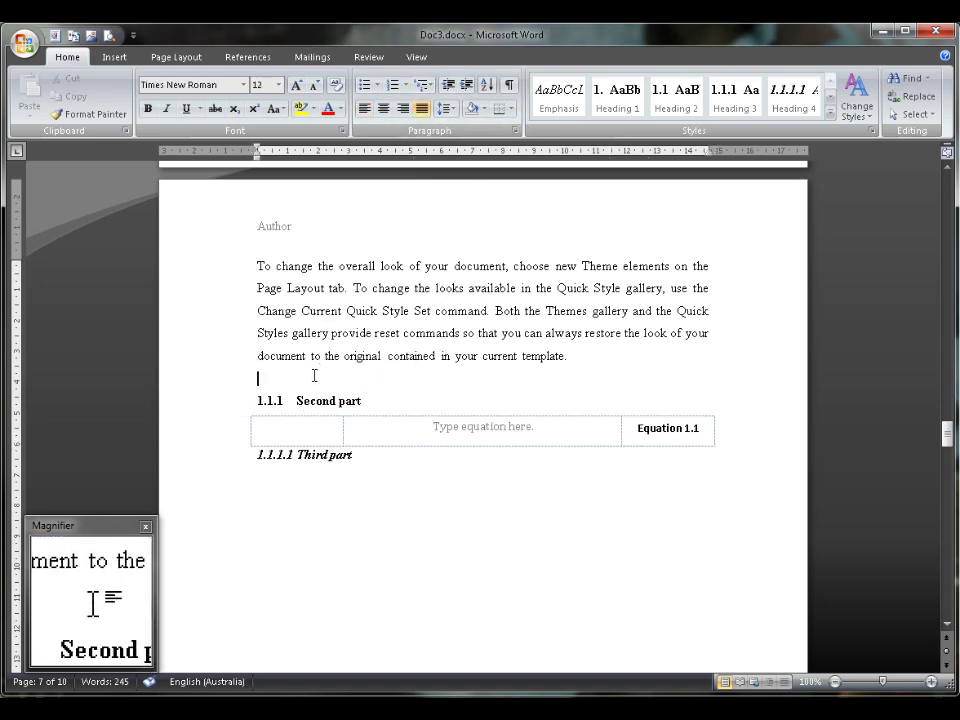
click(305, 426)
click(244, 413)
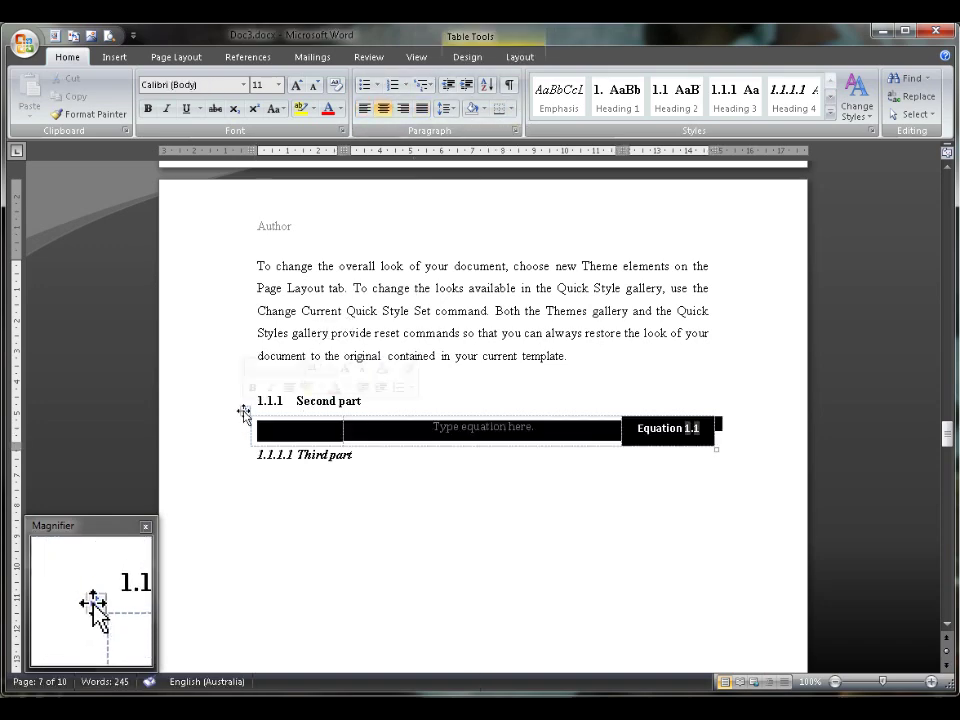
click(515, 130)
drag(488, 145, 732, 151)
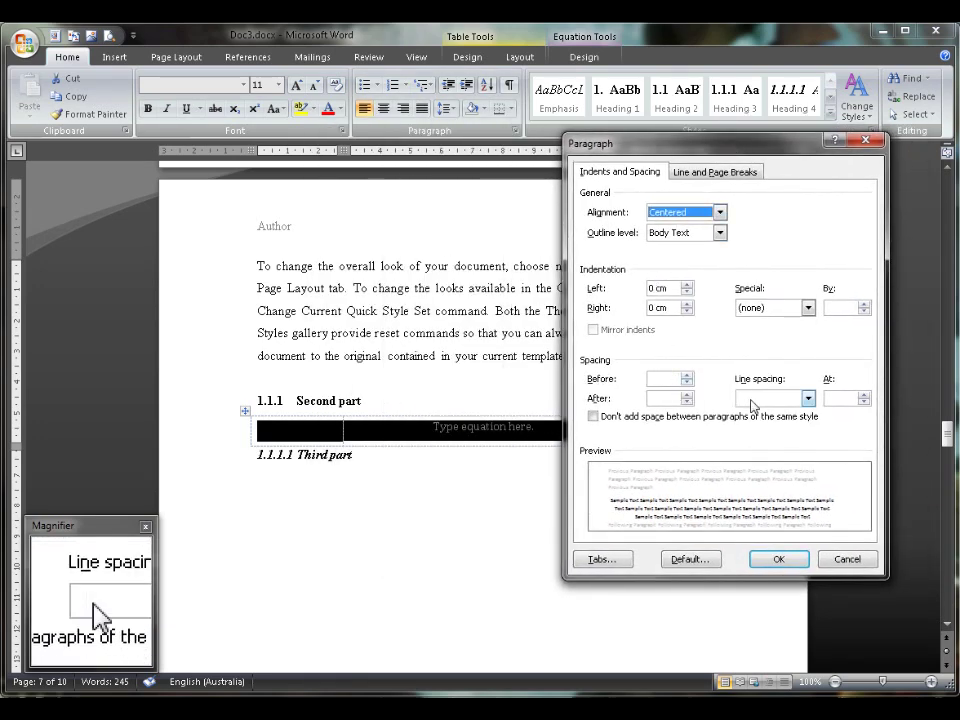
click(808, 398)
click(762, 421)
click(665, 379)
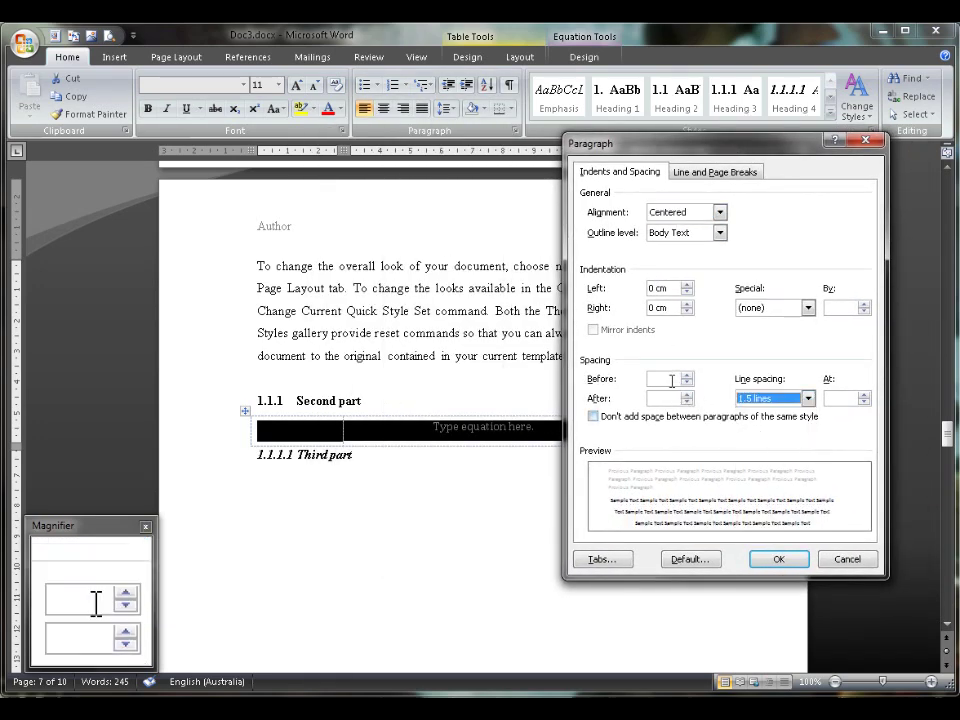
text(0)
click(668, 398)
text(0)
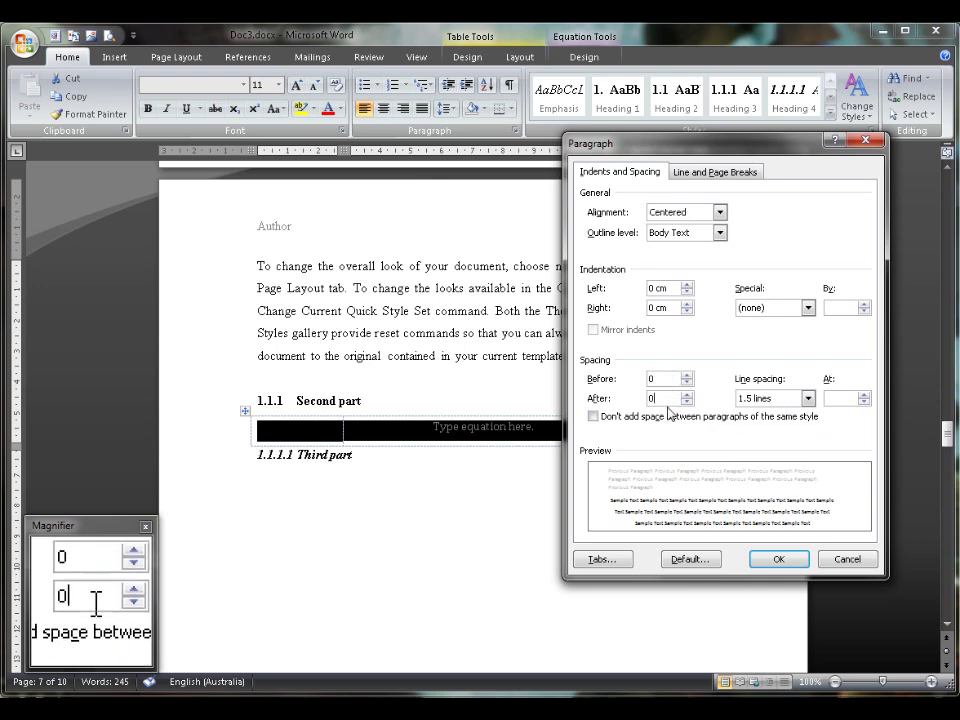
click(776, 559)
click(387, 405)
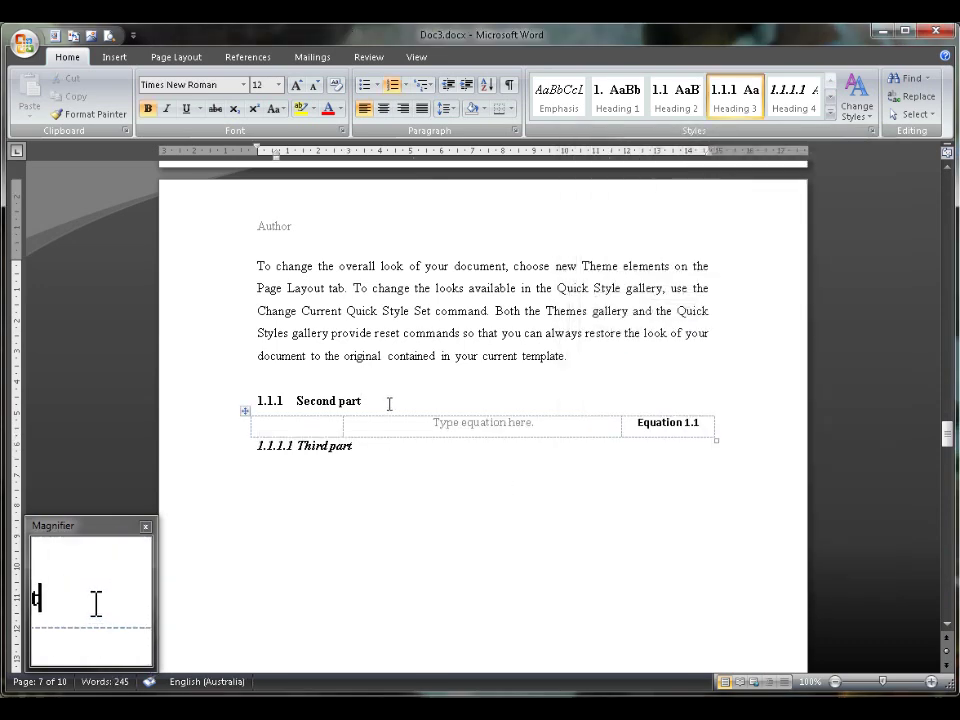
key(Return)
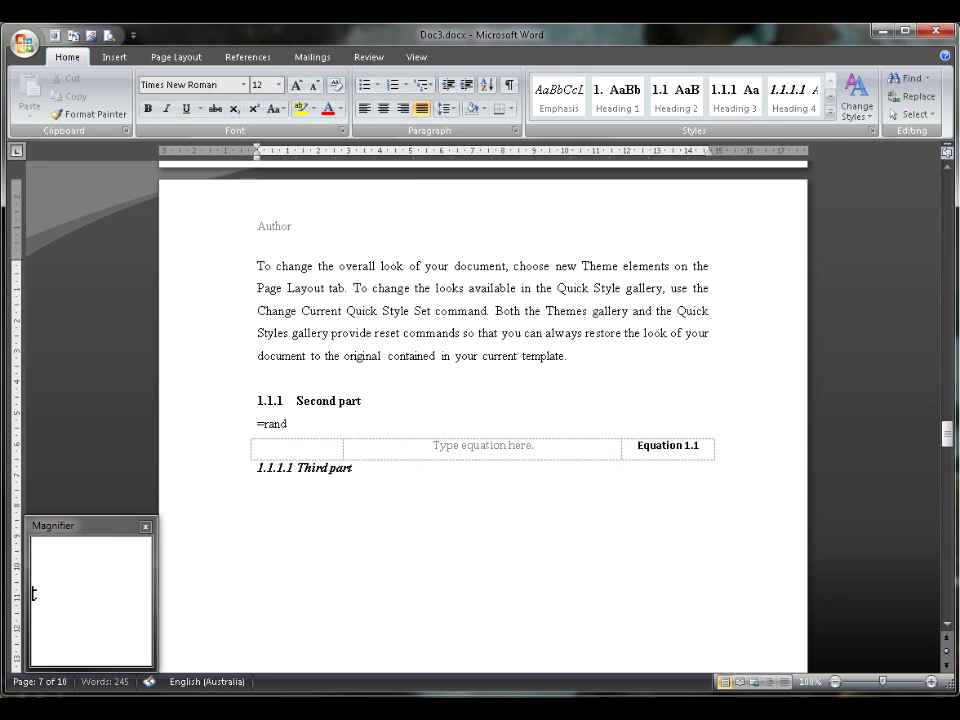
Step: Generate sample text with =rand(1), then remove the empty line and leftover empty table row
text(=rand(1))
key(Return)
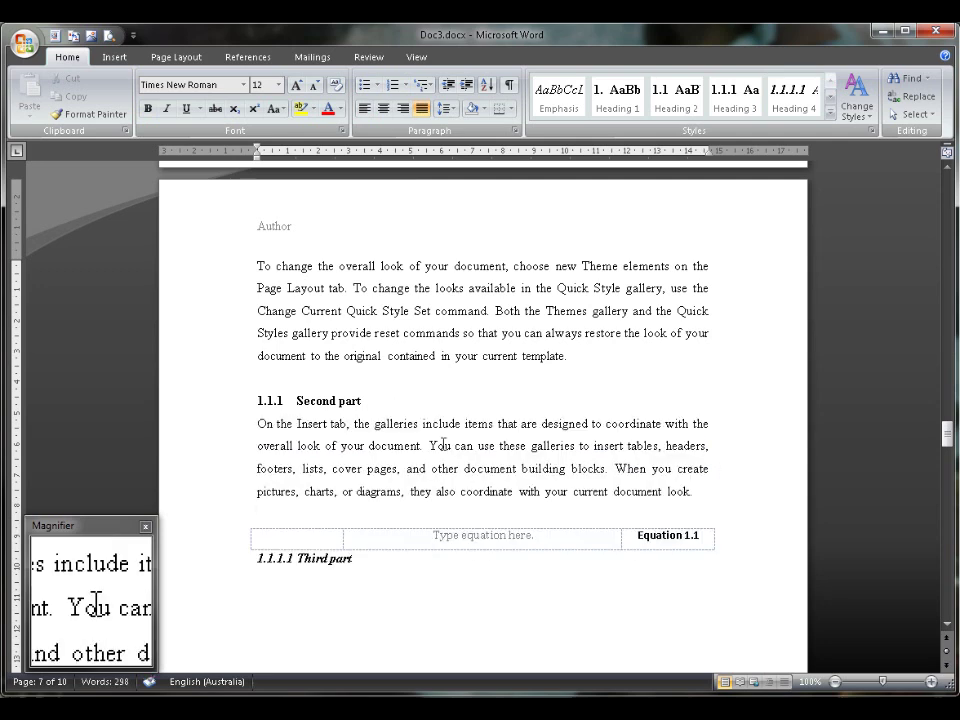
key(Delete)
key(Tab)
key(Tab)
key(Tab)
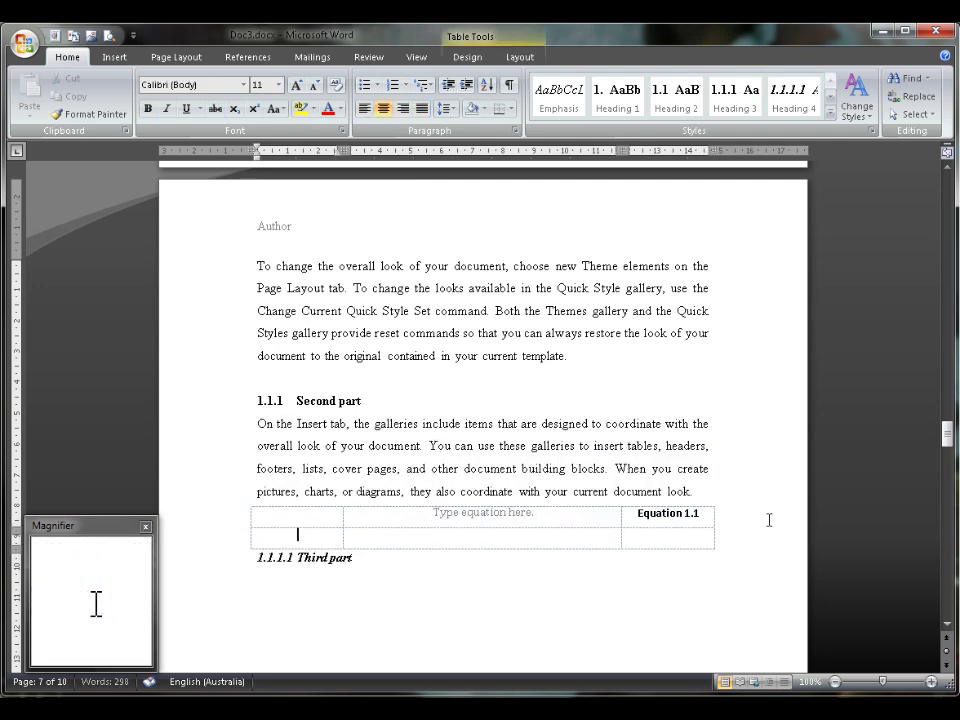
key(ctrl+z)
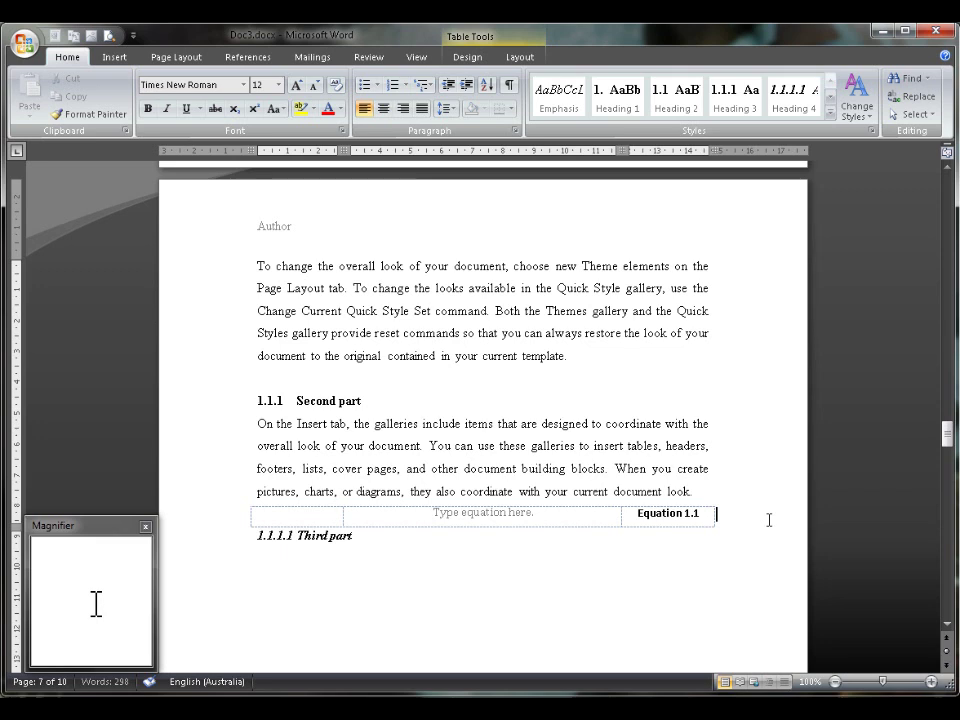
Step: Add a line above the Third part heading, fill it with =rand(1) text, and apply Normal style
click(265, 537)
click(485, 511)
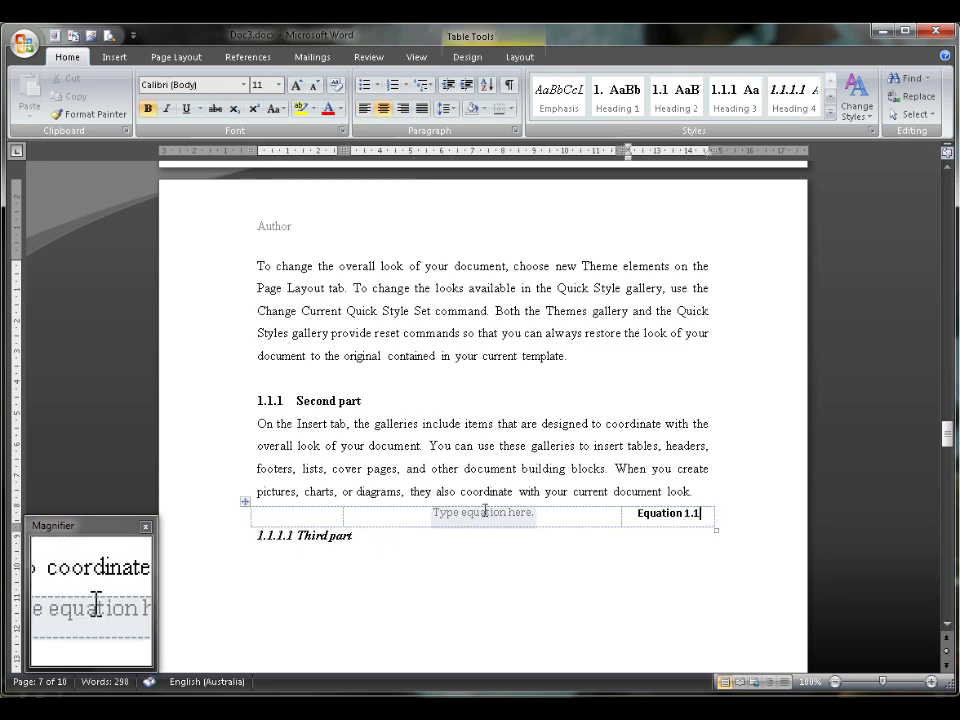
key(Down)
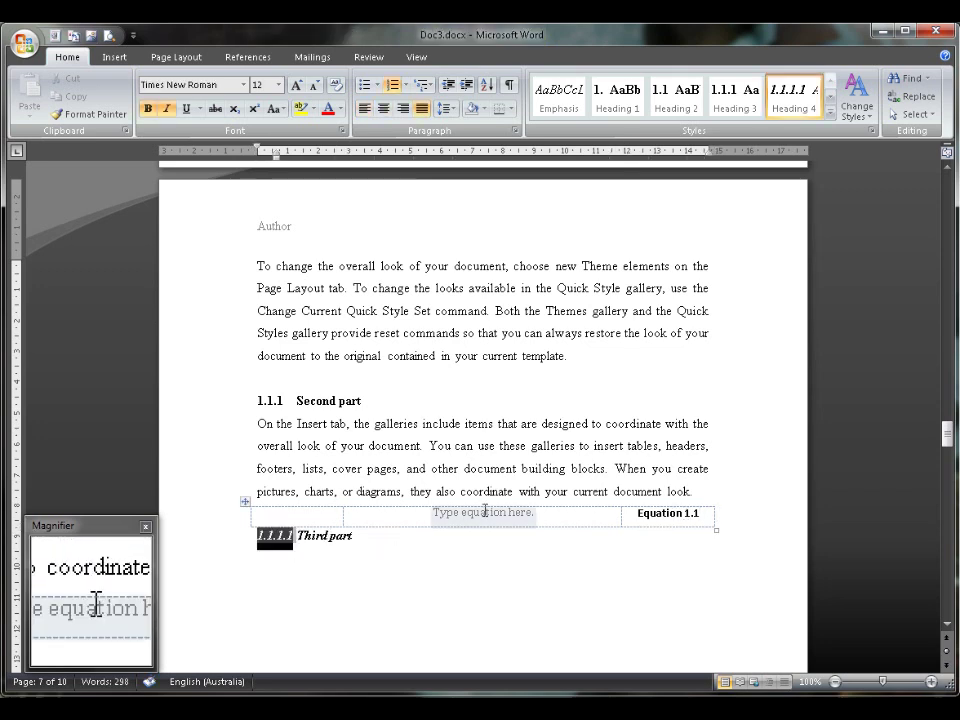
key(Return)
key(BackSpace)
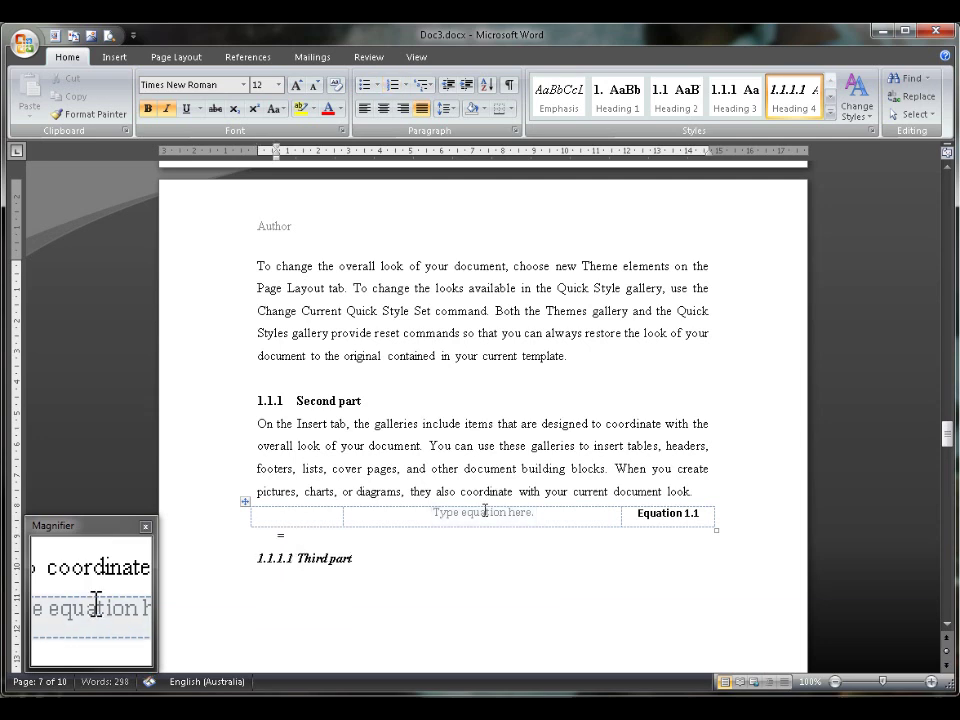
text(=rand(1))
key(Return)
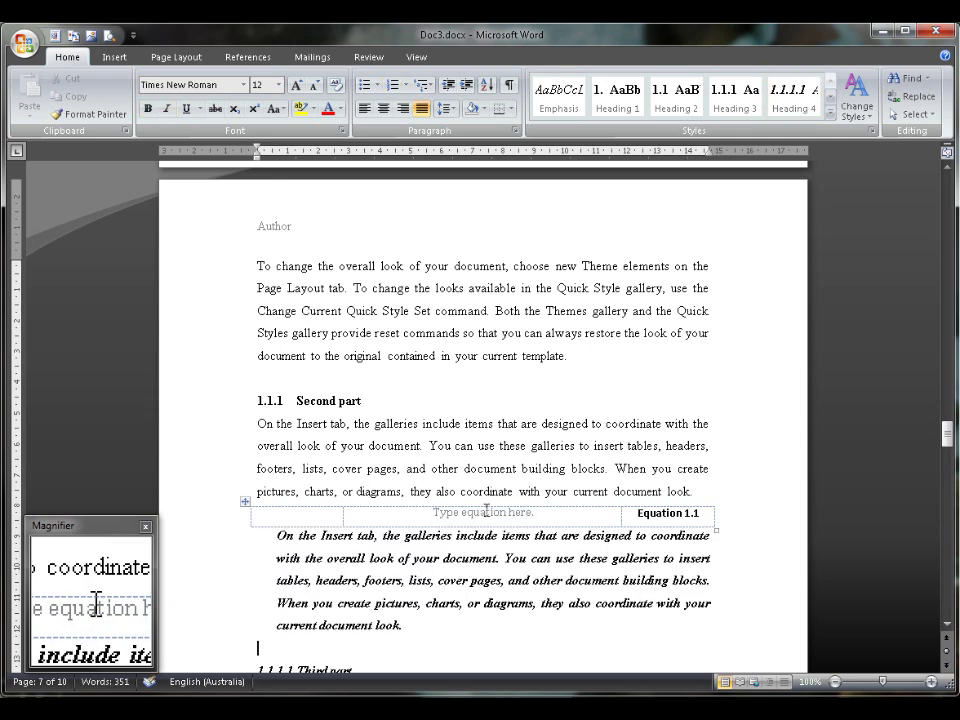
key(ctrl+shift+n)
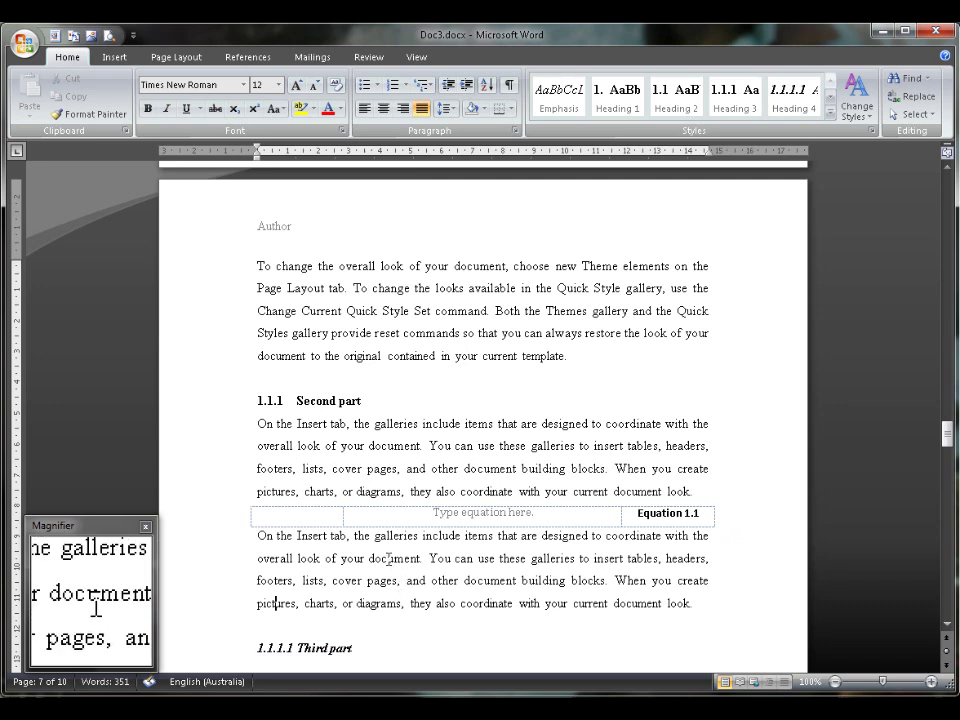
click(440, 513)
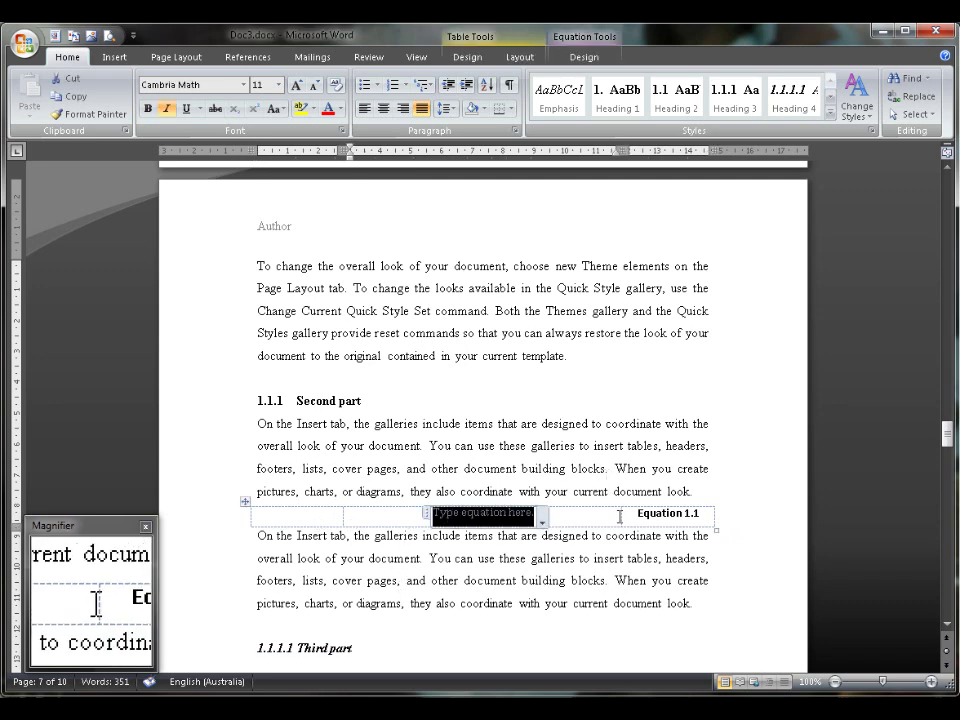
Step: Enter (1+2)/(c+d) in the equation placeholder to build the 1+2 over c+d fraction
text(()
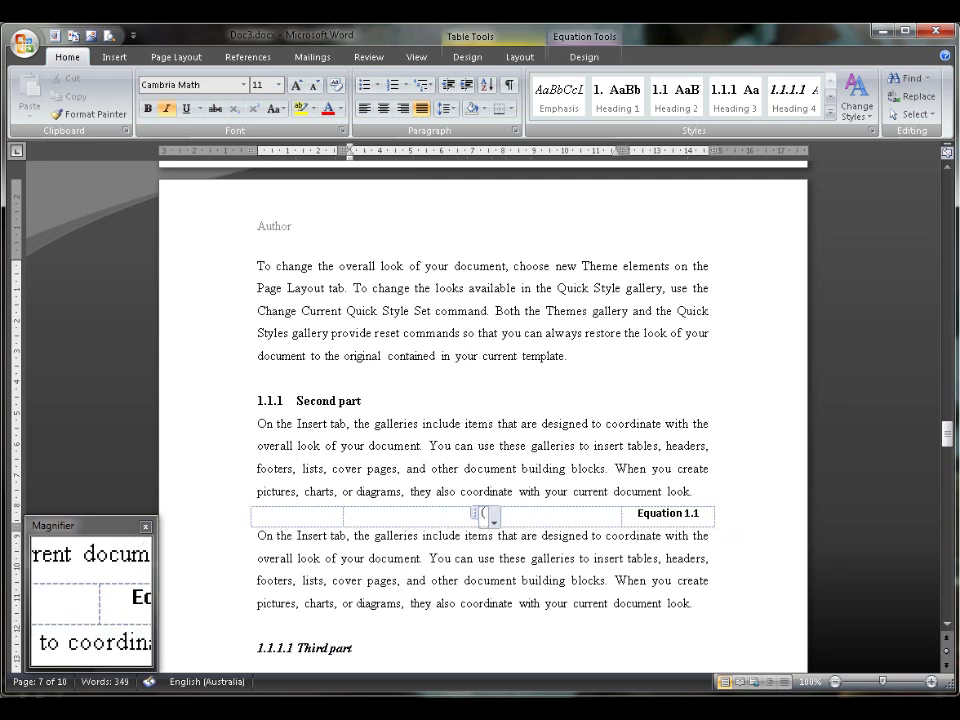
text(1+2)/(c+d)
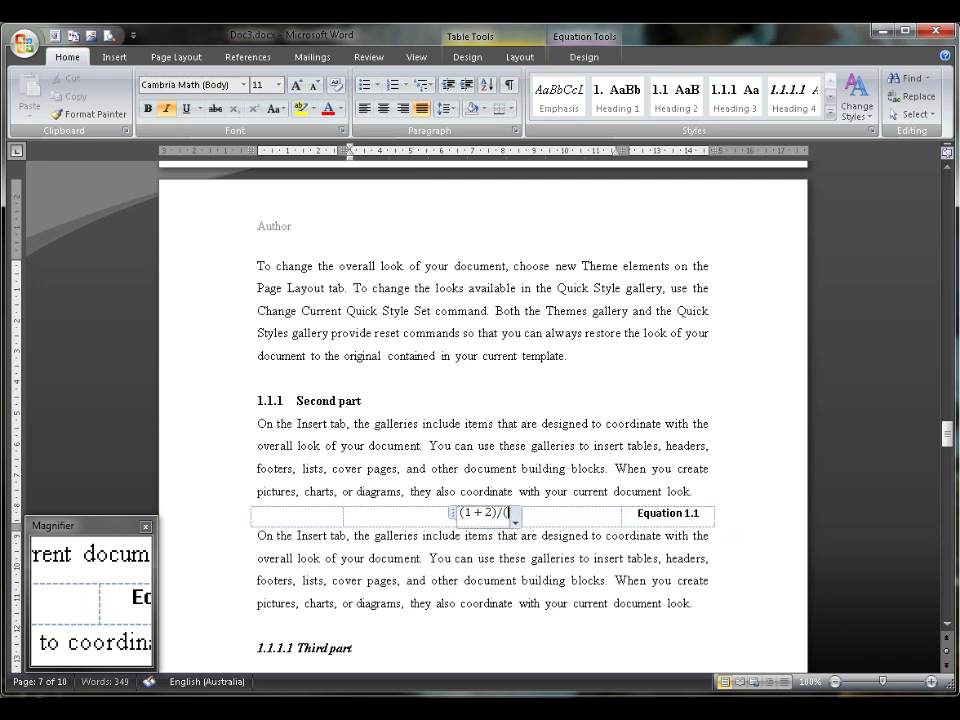
text())
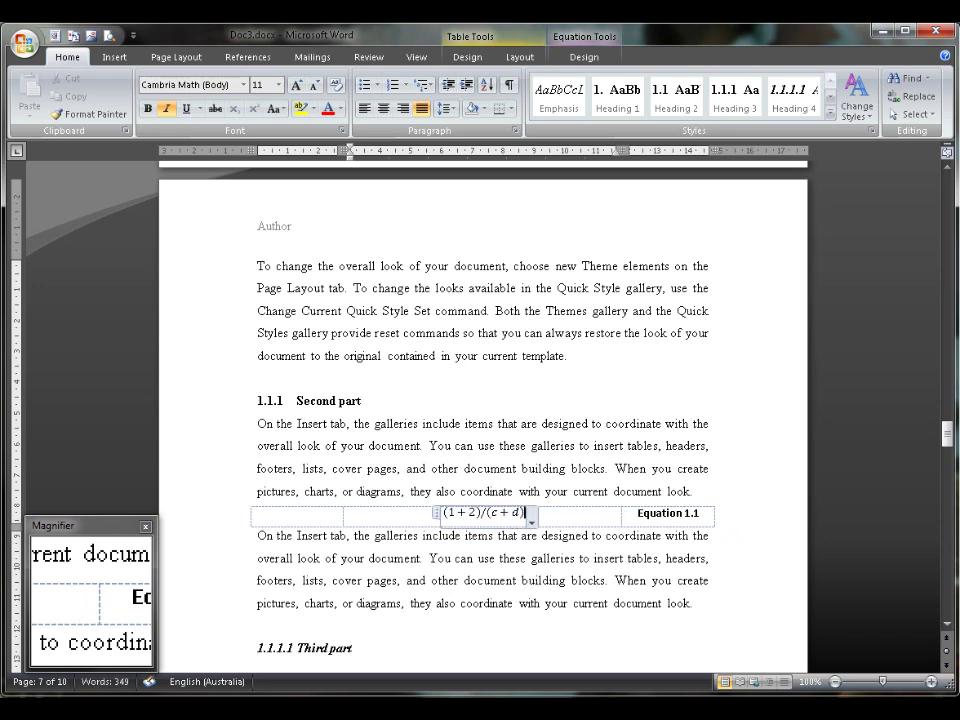
key(Return)
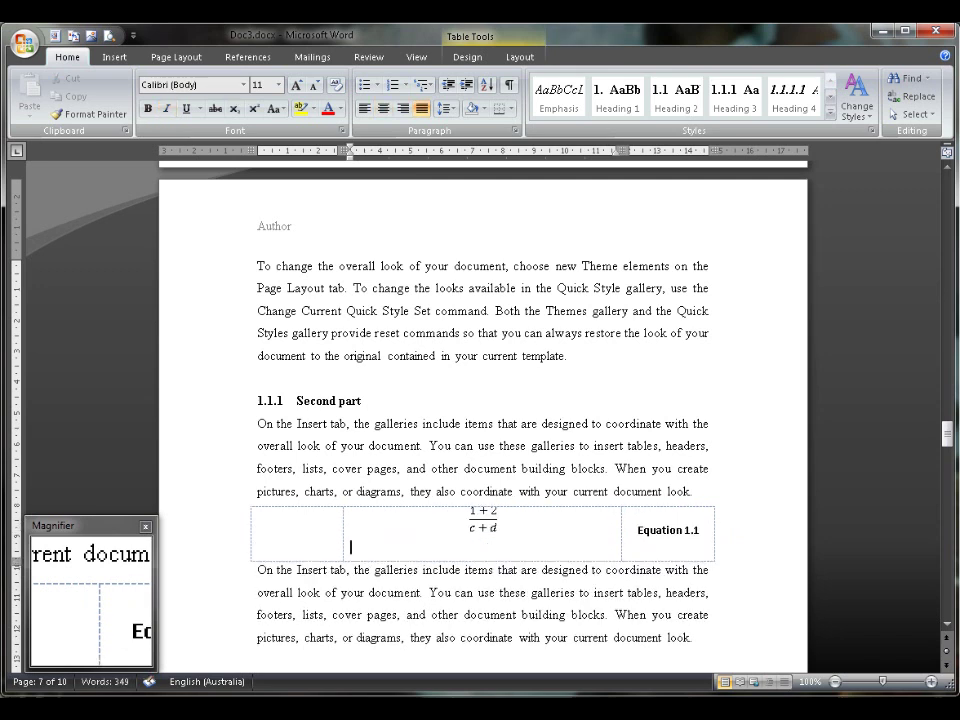
Step: Delete the empty line under the fraction and turn off View Gridlines for the equation table
key(BackSpace)
click(262, 505)
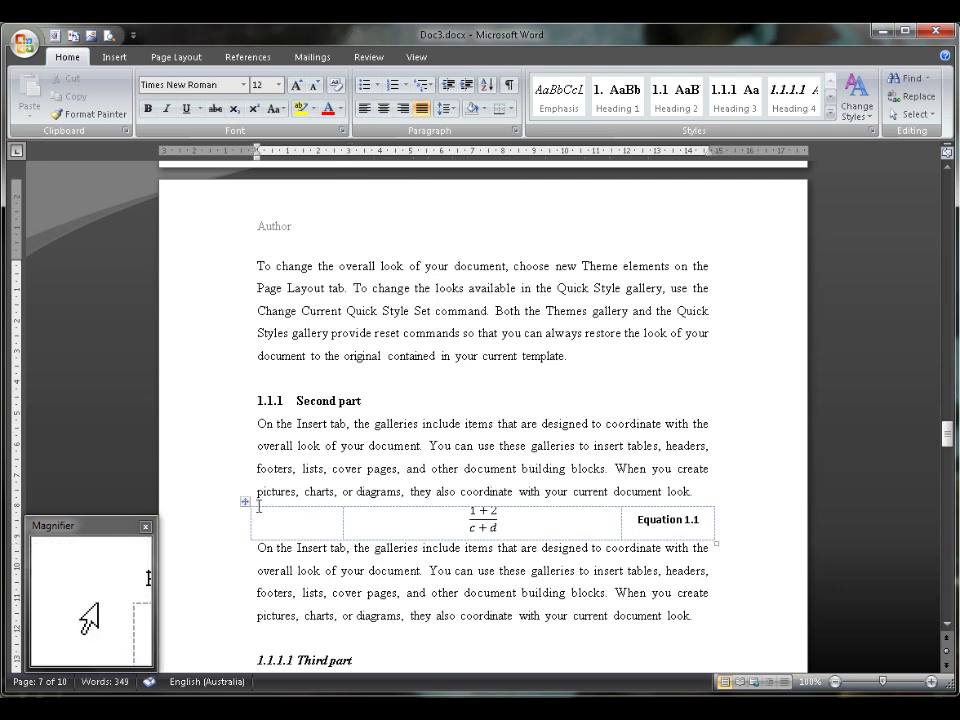
click(245, 515)
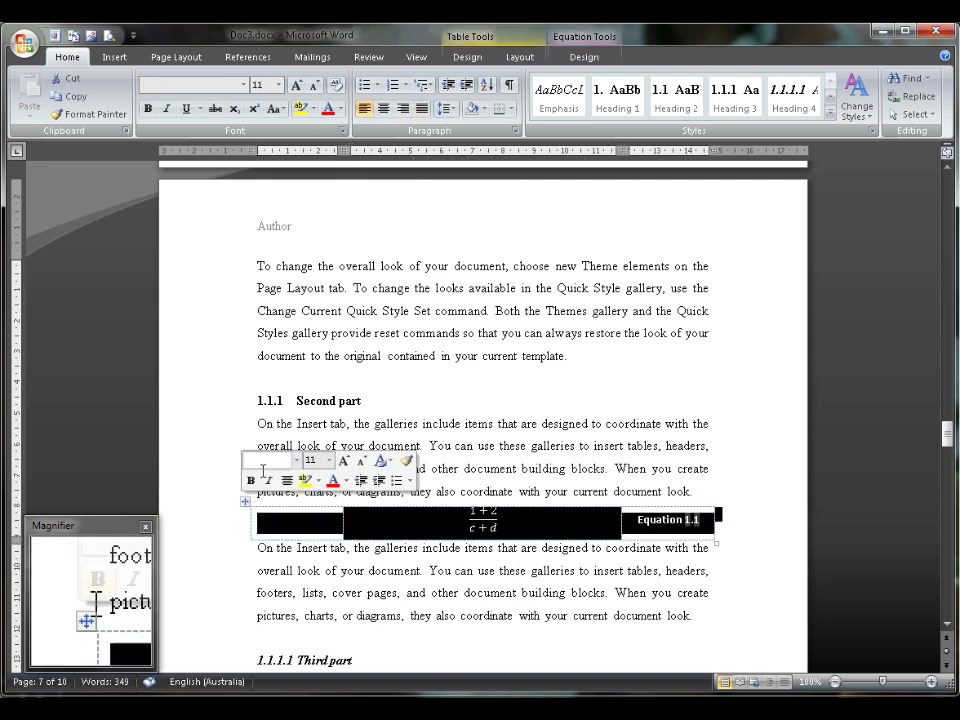
click(452, 60)
click(683, 96)
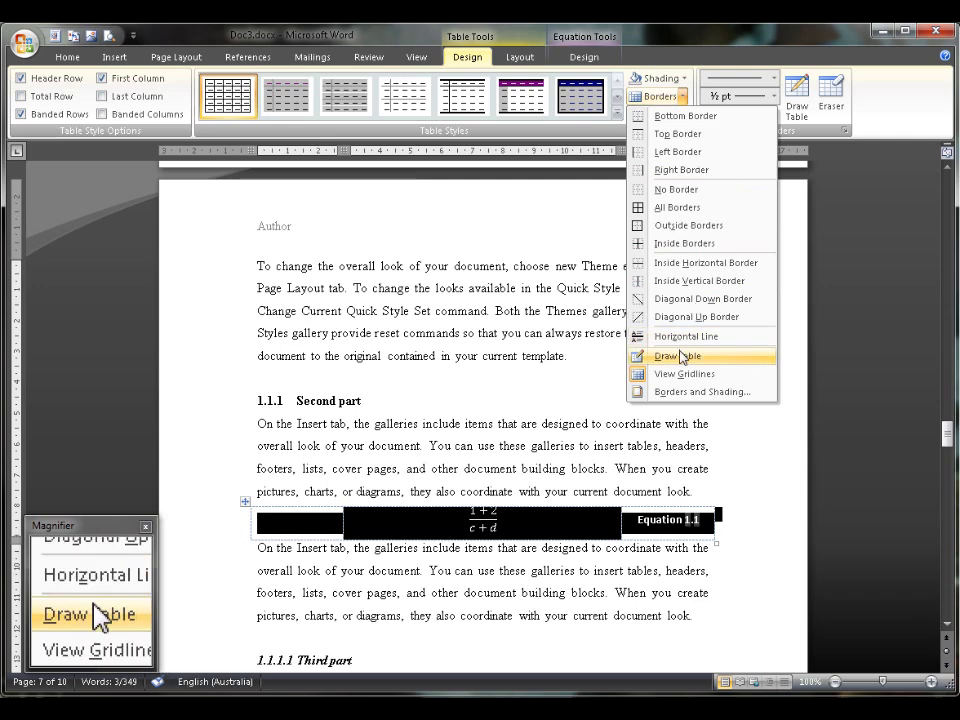
click(678, 373)
click(561, 574)
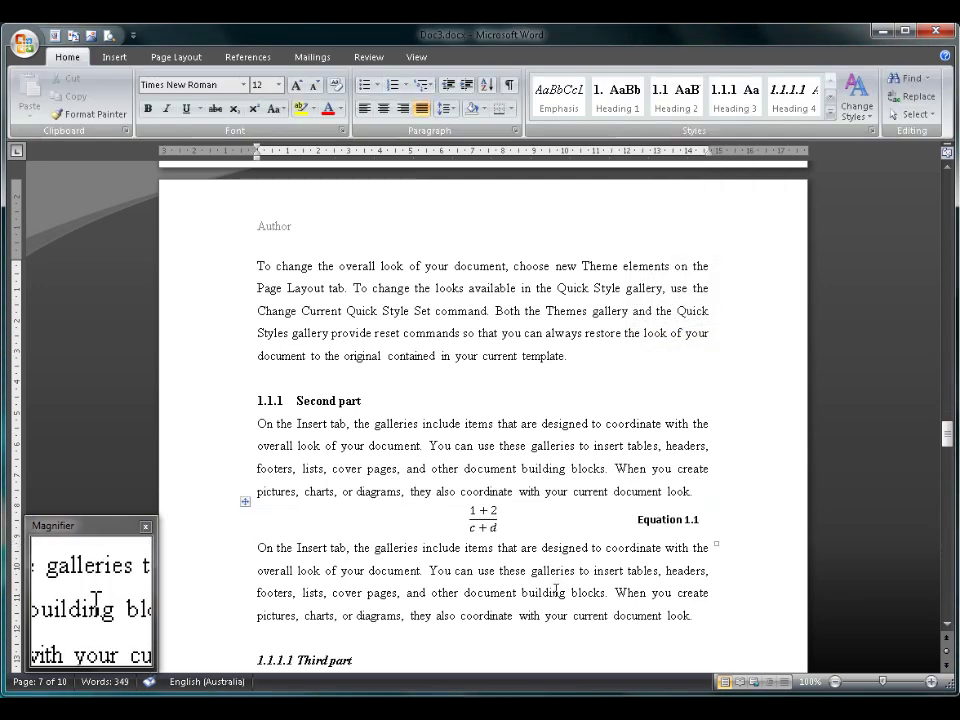
scroll(556, 592, down, 1)
click(480, 486)
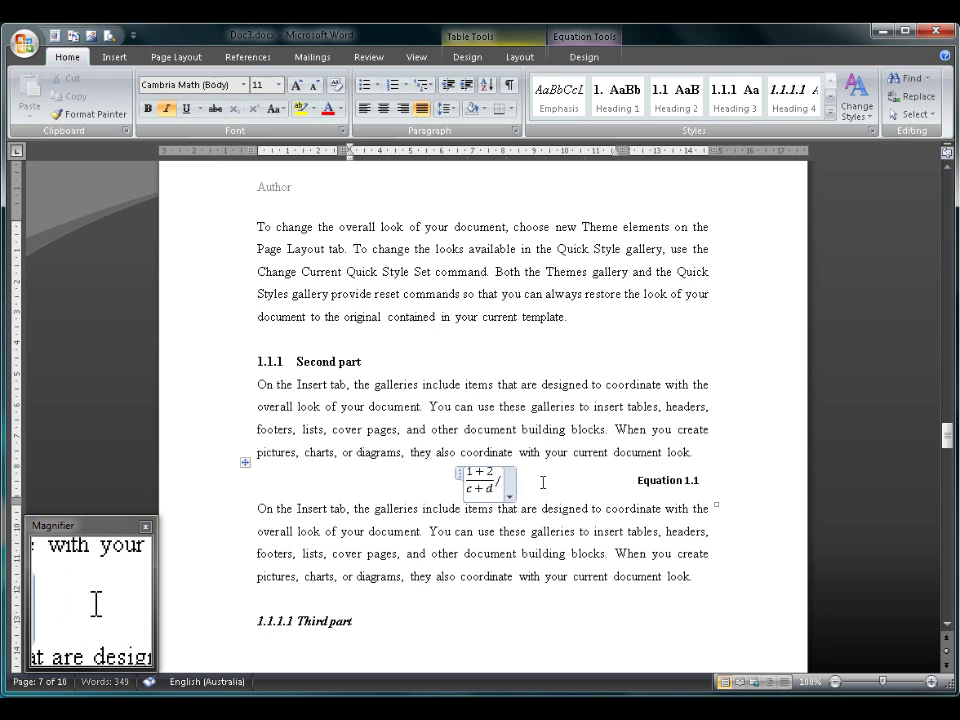
Step: Append /(e+f) to stack the fraction over e+f, then delete the empty line below
text(/(e+f))
key(Return)
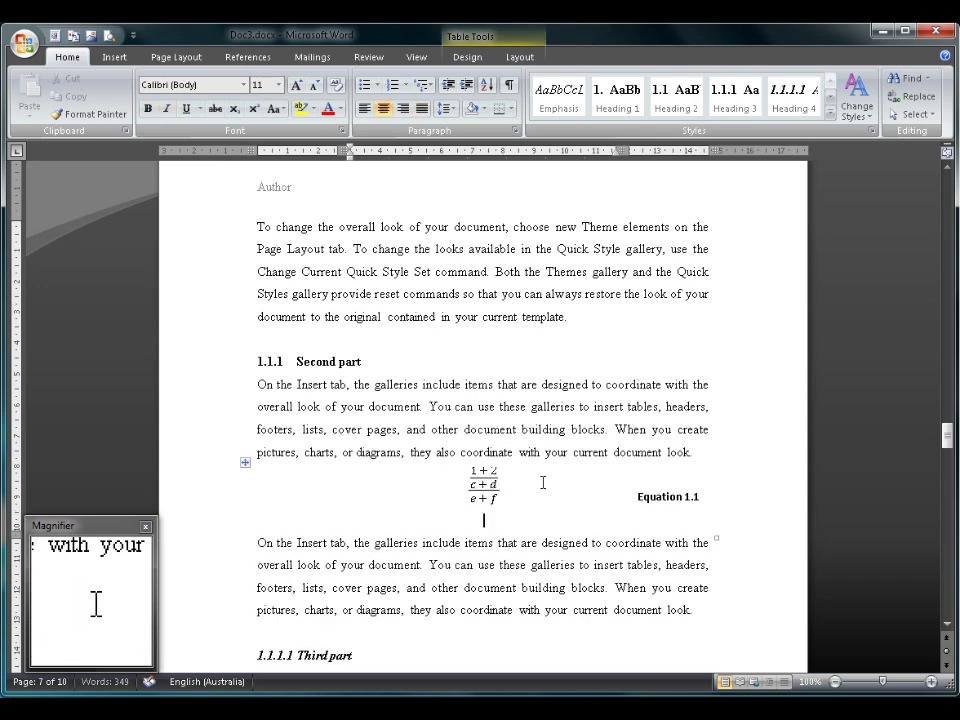
key(BackSpace)
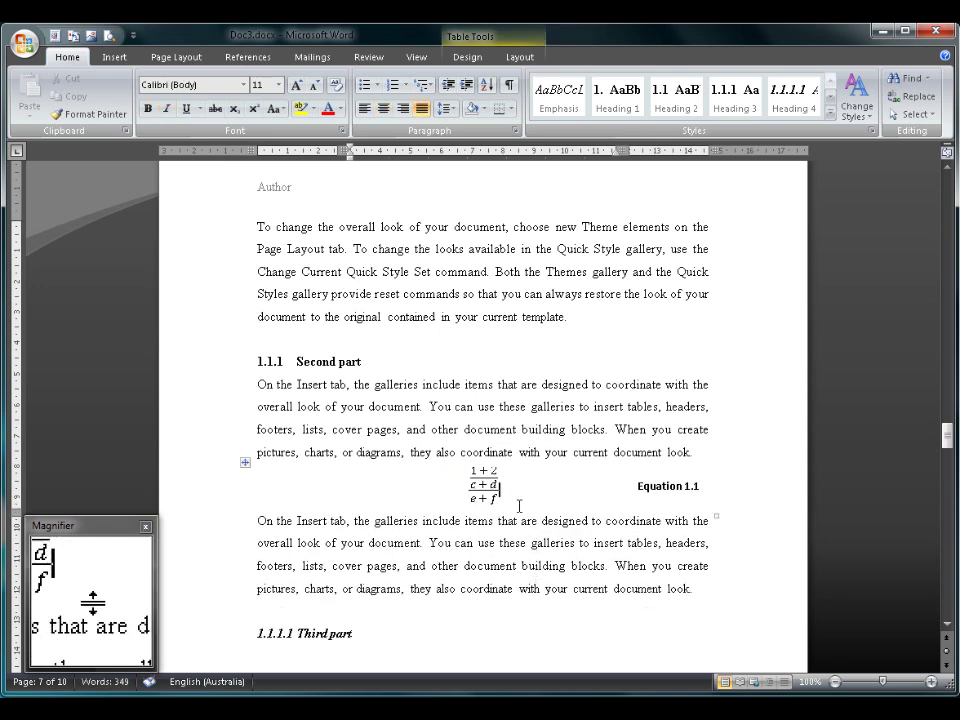
click(493, 471)
click(399, 501)
scroll(415, 502, down, 3)
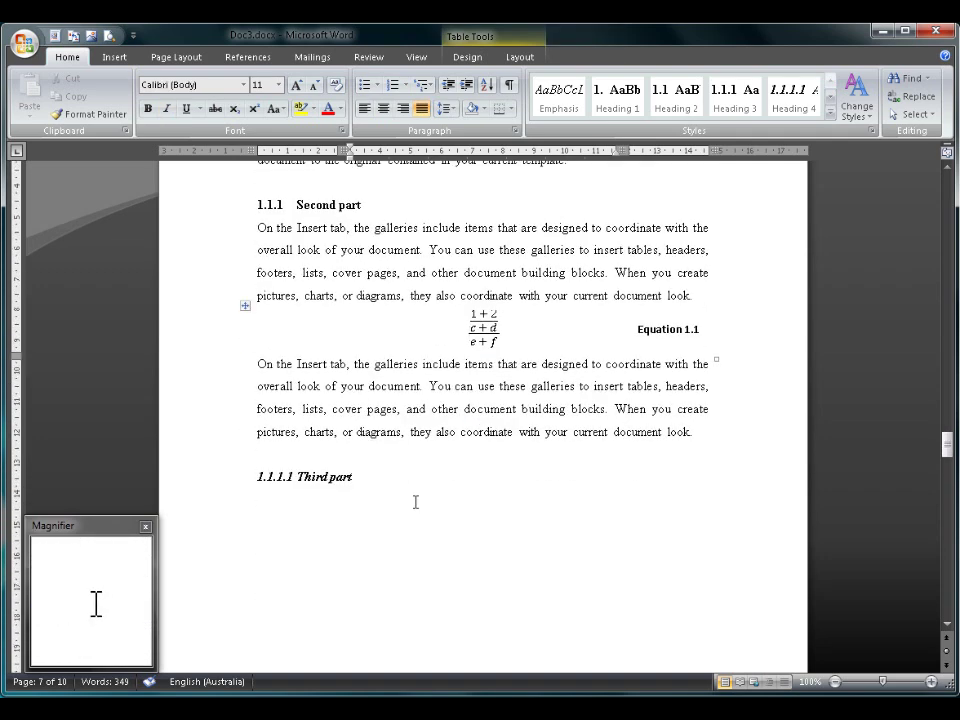
Step: Turn View Gridlines back on for the equation table row, cancelling an accidental Draw Table
click(474, 317)
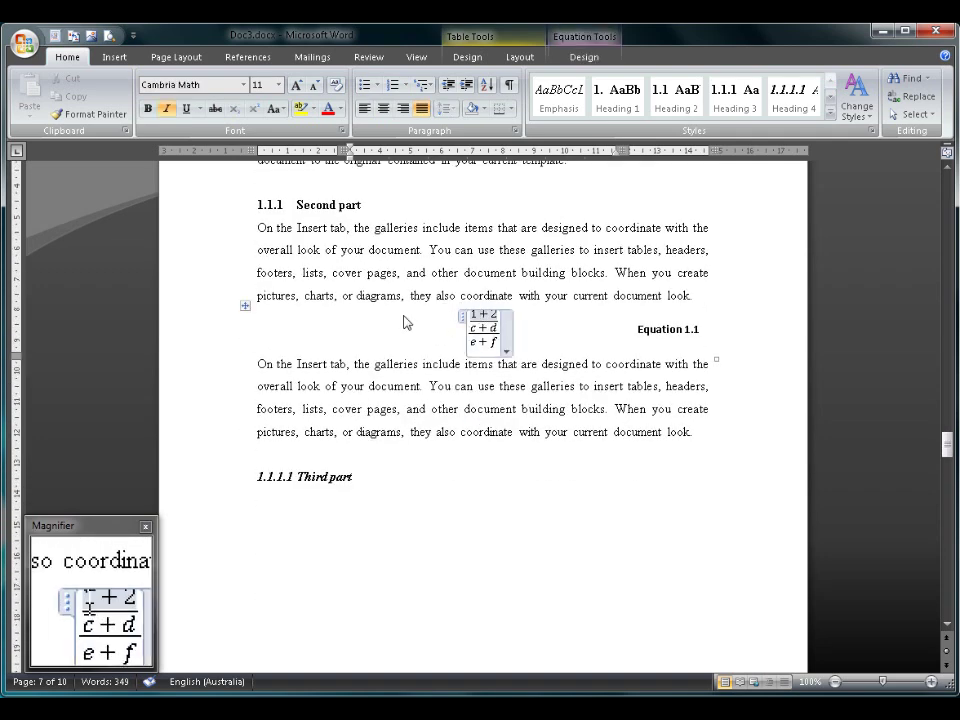
click(242, 312)
click(467, 57)
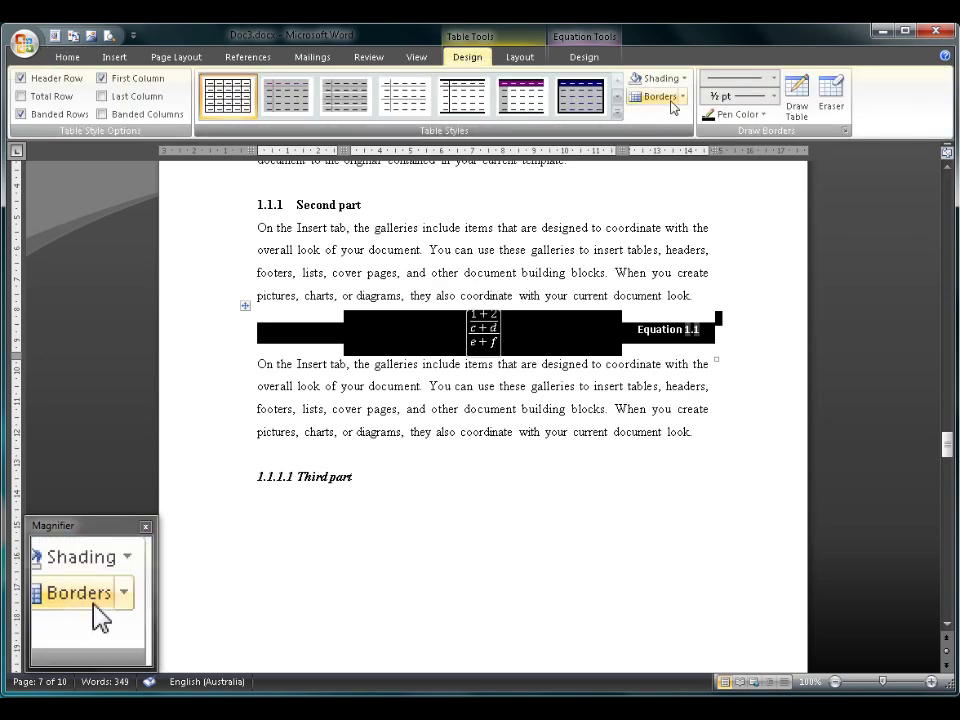
click(682, 98)
click(677, 355)
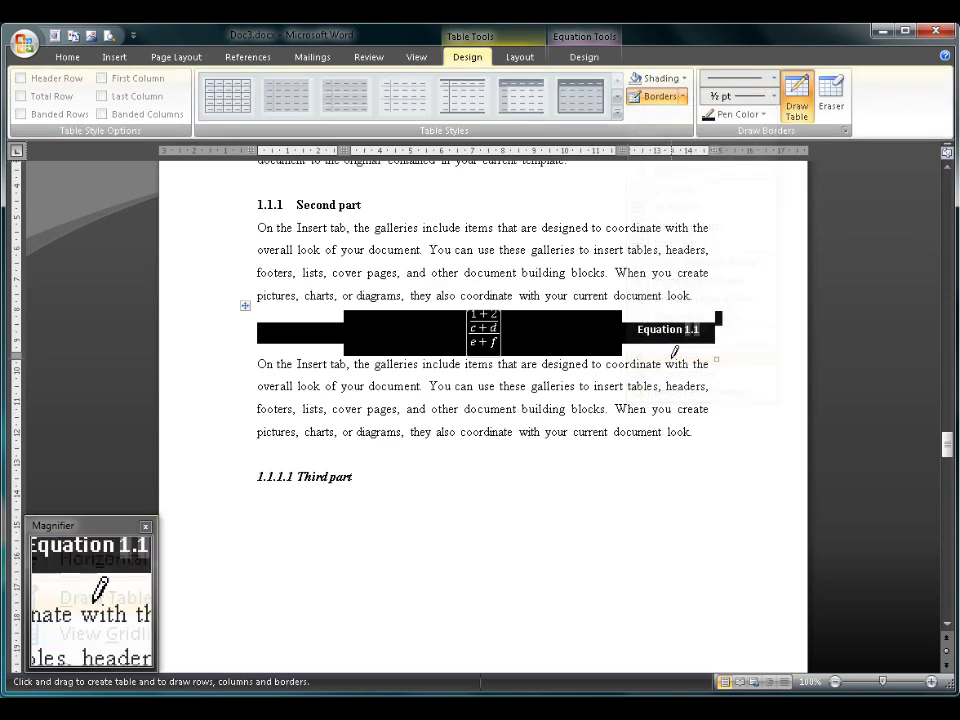
key(Escape)
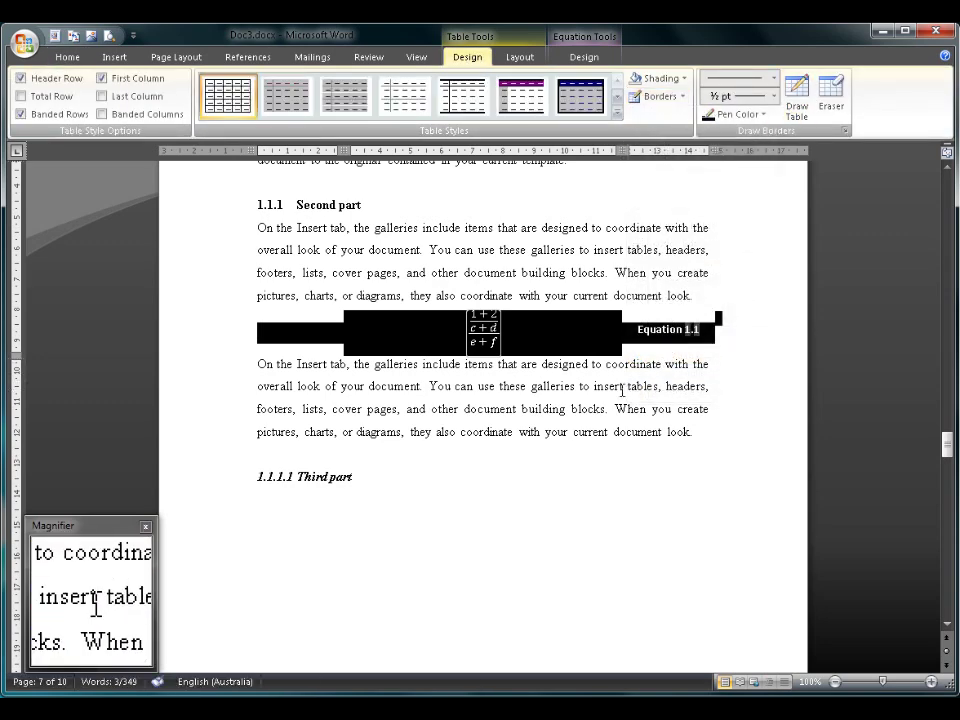
click(684, 97)
click(666, 373)
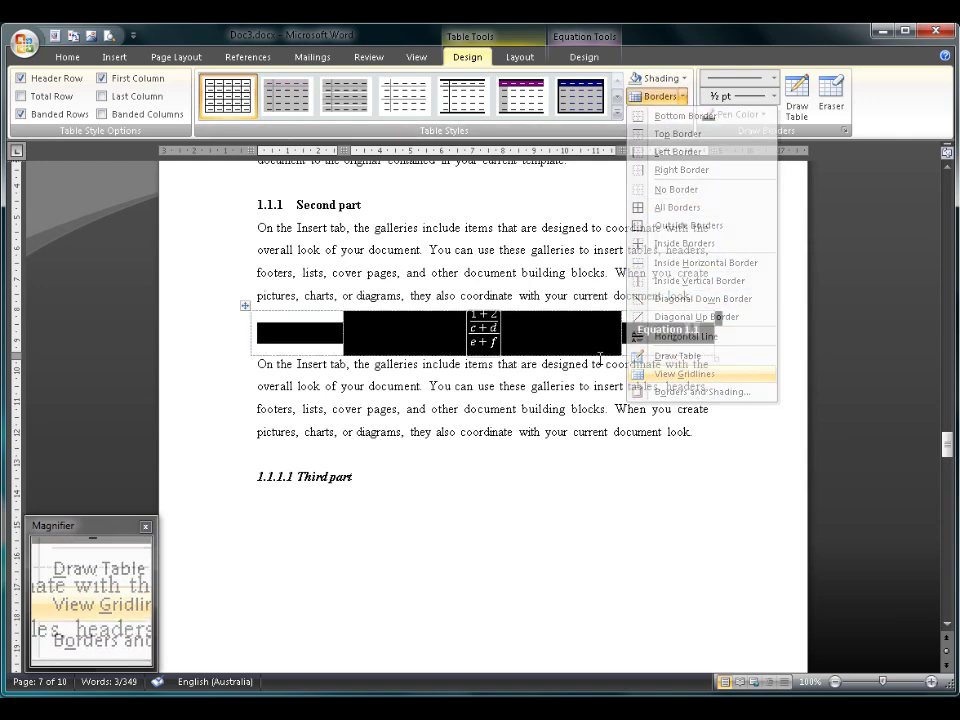
click(467, 364)
click(472, 330)
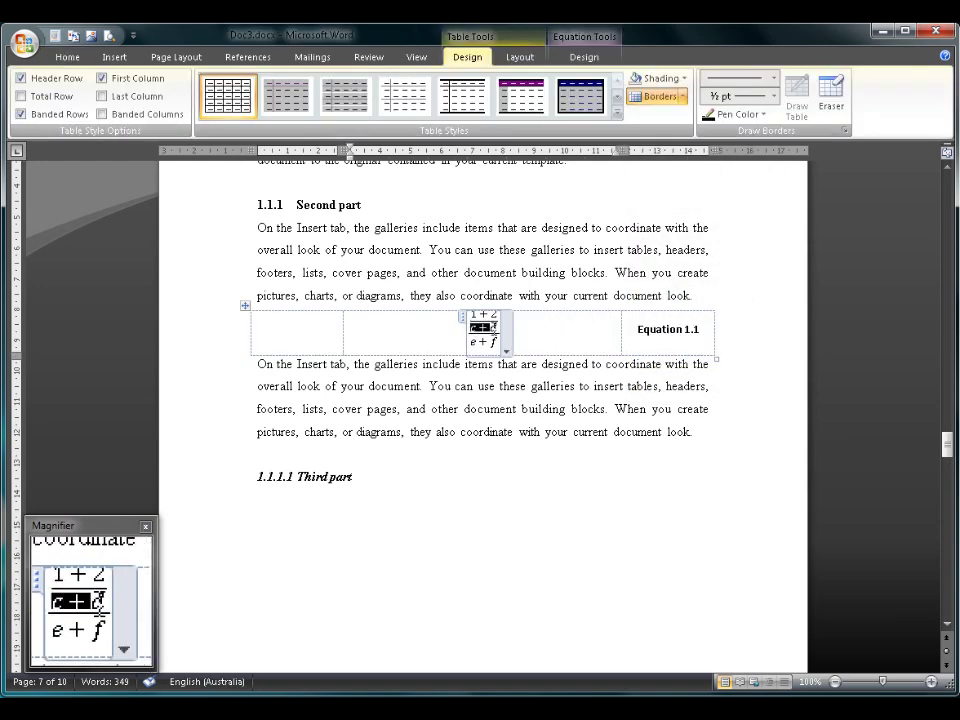
Step: Replace the stacked fraction with an empty Alt+= equation placeholder and select the Equation 1.1 row
drag(490, 327, 500, 346)
key(Delete)
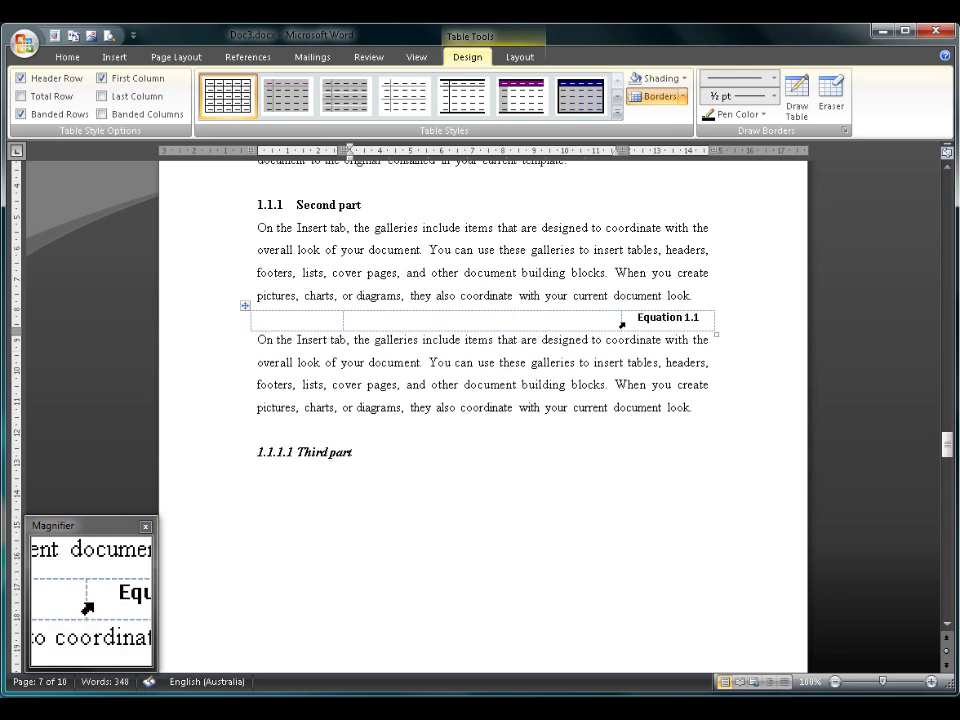
key(alt)
click(528, 320)
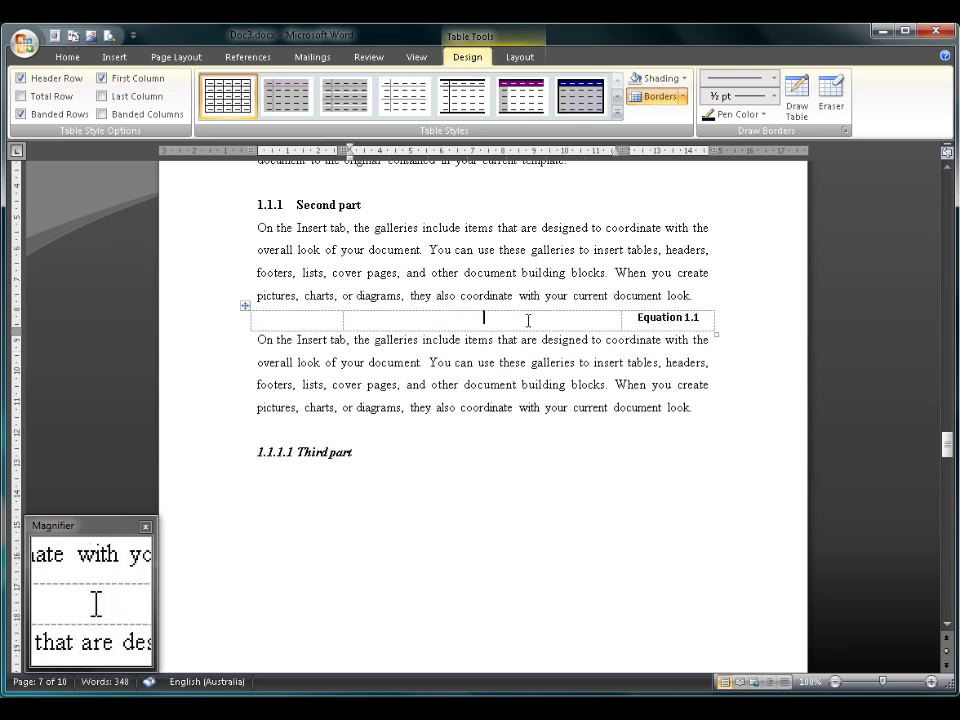
key(alt+equal)
click(548, 340)
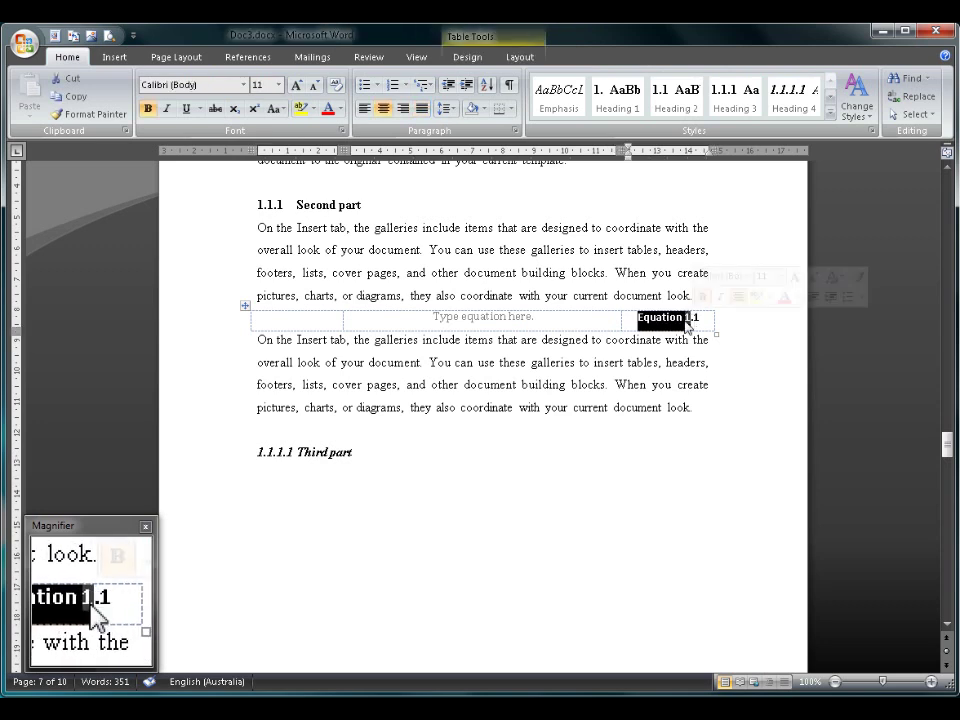
click(686, 319)
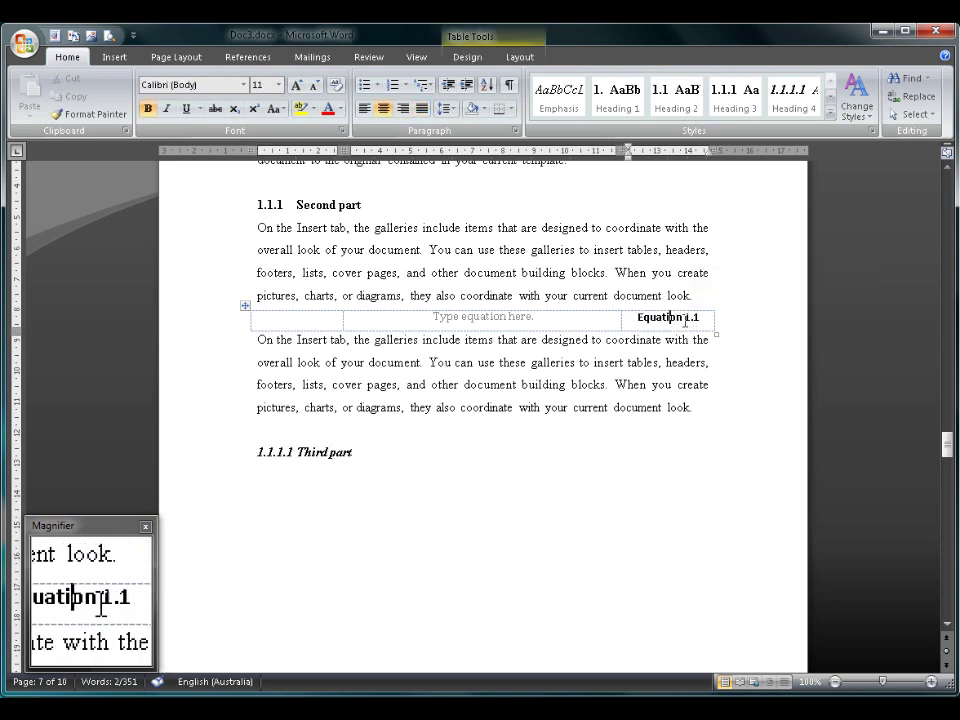
click(248, 313)
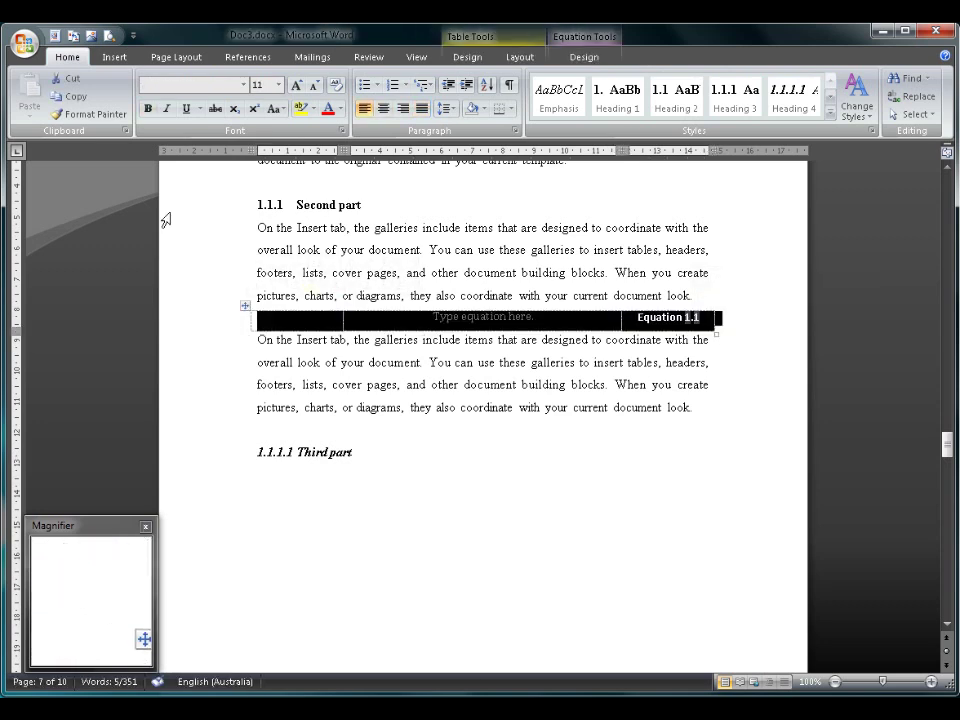
Step: Choose Insert > Table > Quick Tables > Save Selection to Quick Tables Gallery
click(113, 58)
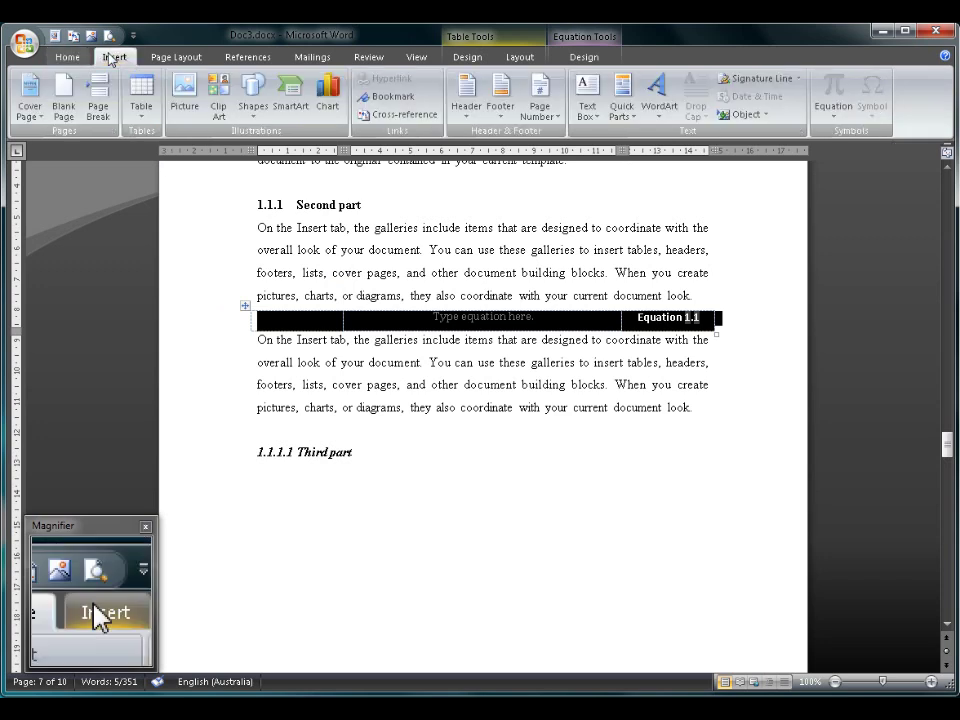
click(141, 100)
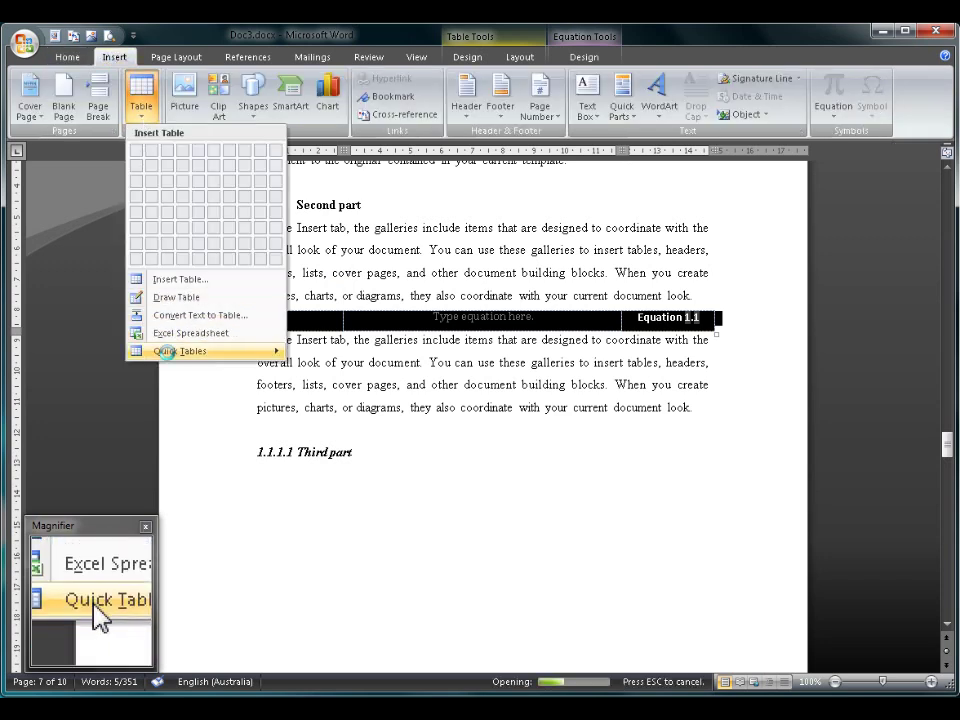
mouse_move(170, 356)
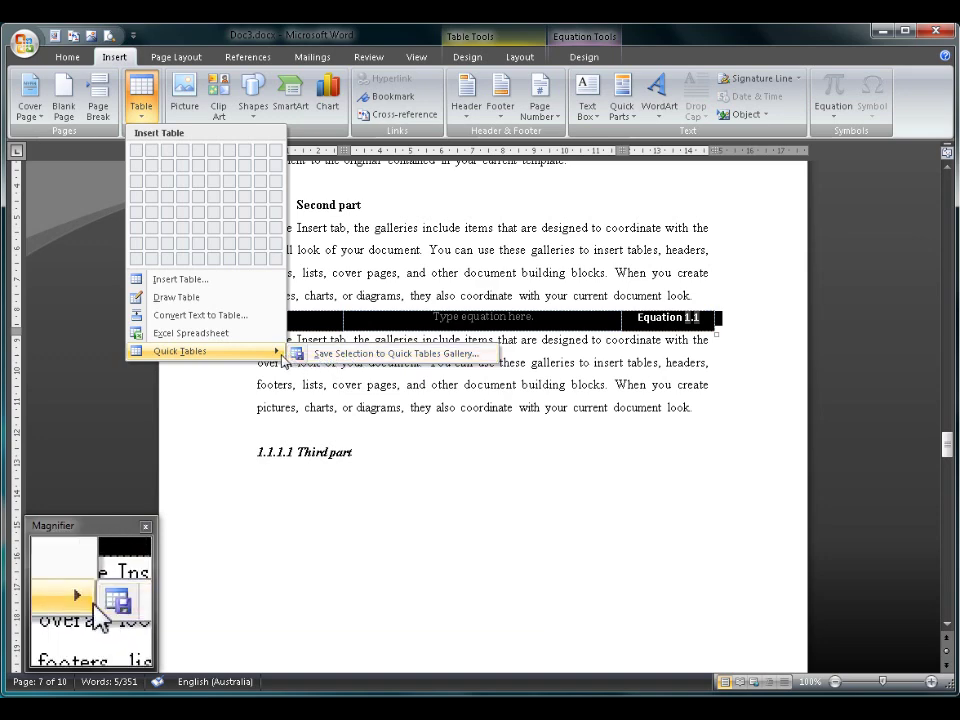
click(336, 362)
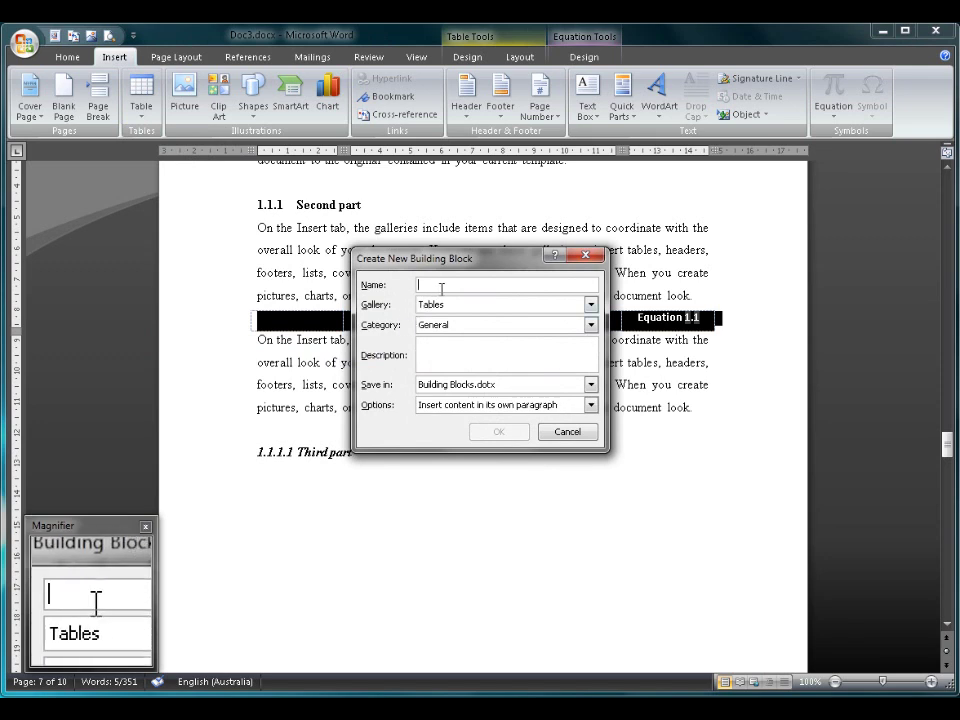
Step: Save the block as 'Numbered Equation' in the Equations gallery with a numbered-equation description
text(Numbered Equation)
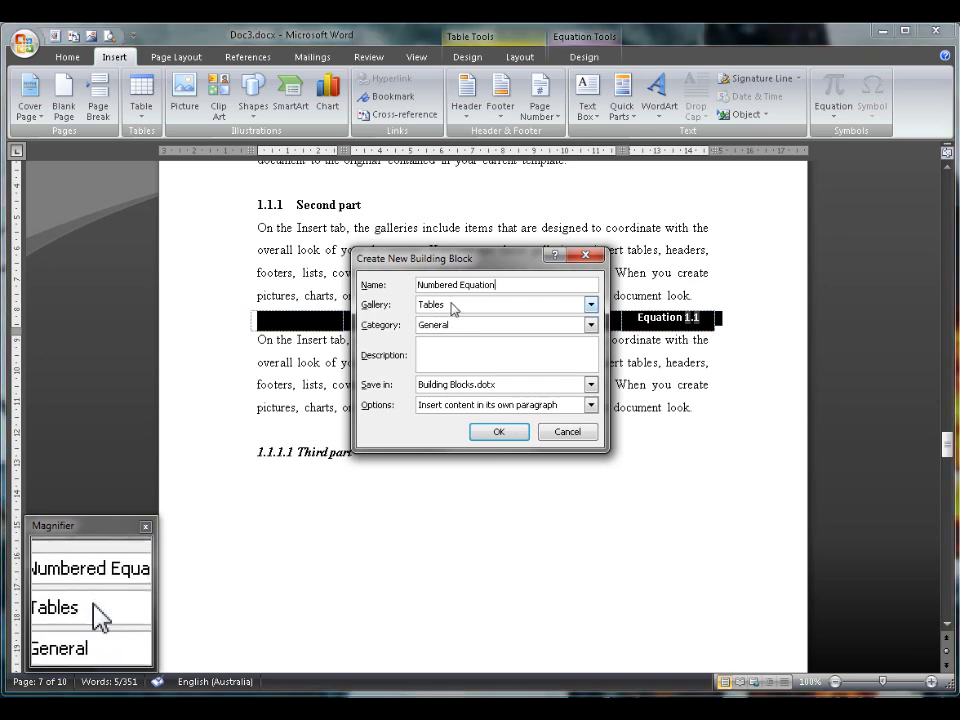
click(450, 309)
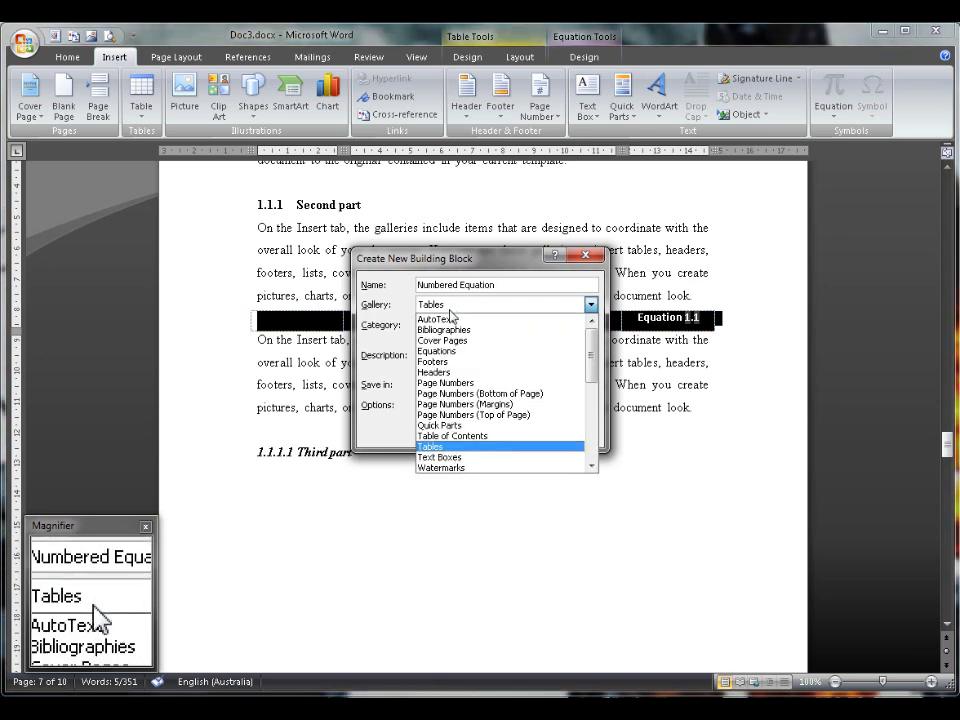
click(447, 351)
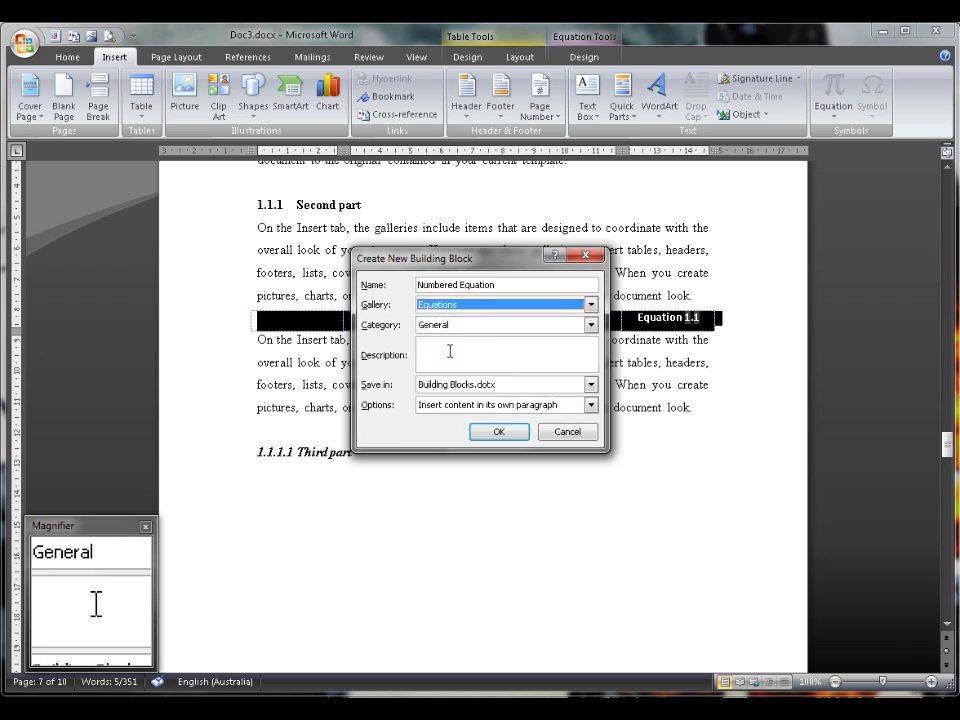
click(452, 359)
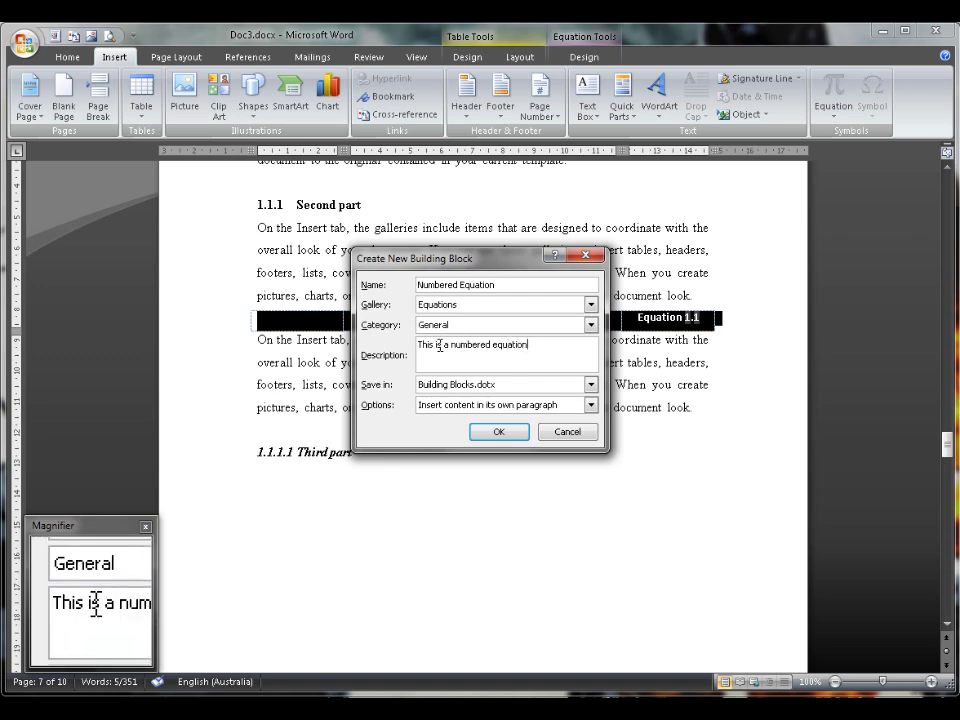
click(507, 436)
click(467, 343)
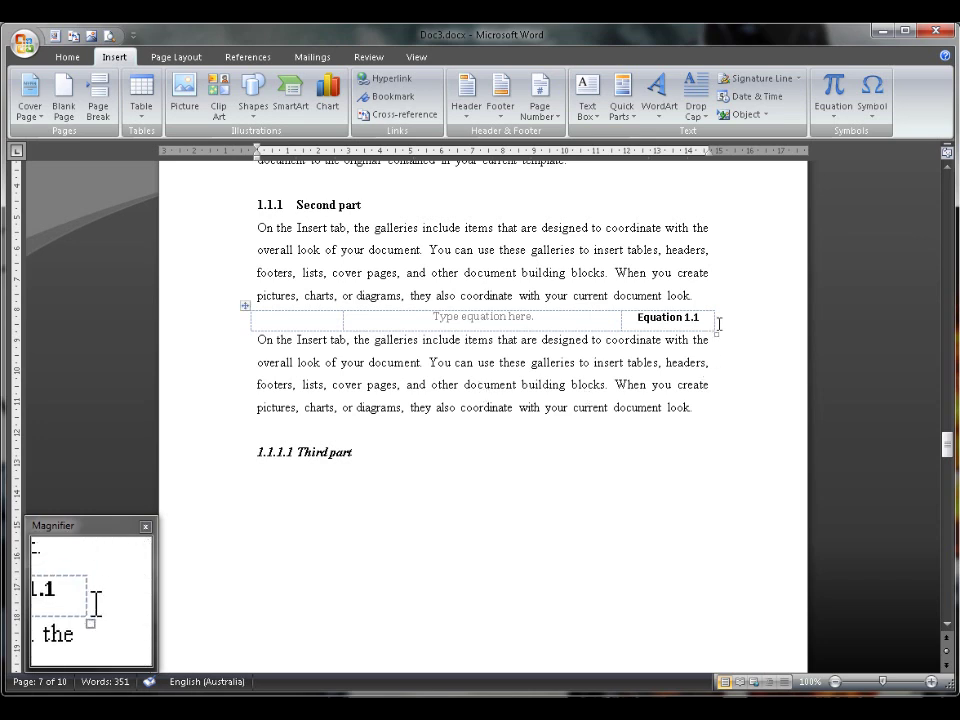
Step: Add an empty paragraph after the second paragraph and insert the Numbered Equation block there
drag(719, 323, 330, 320)
click(355, 340)
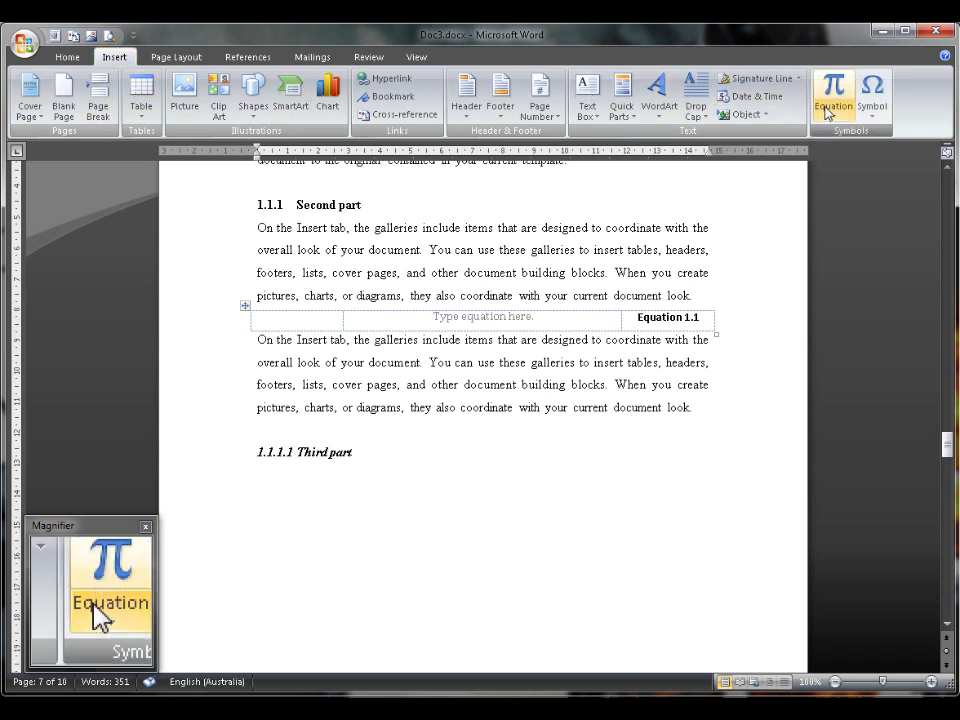
click(831, 122)
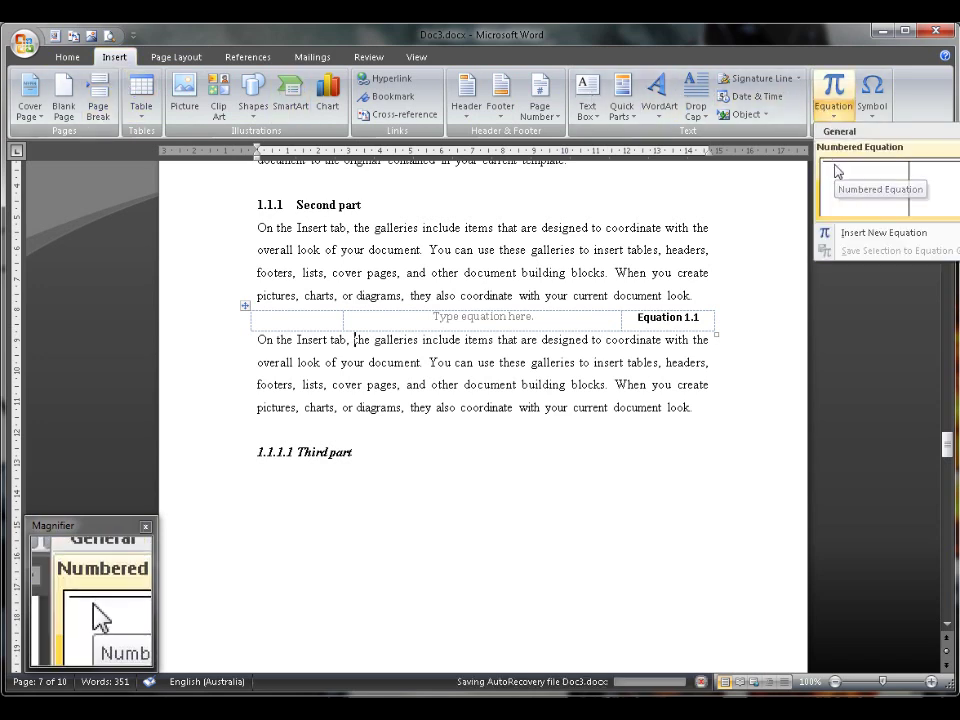
click(731, 404)
click(725, 403)
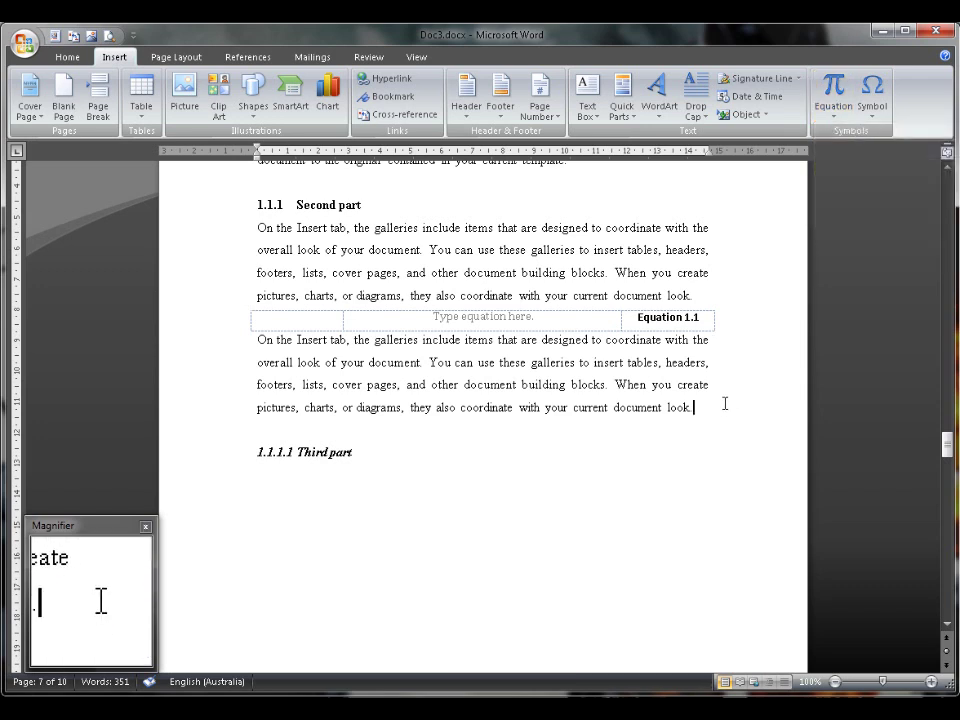
key(Return)
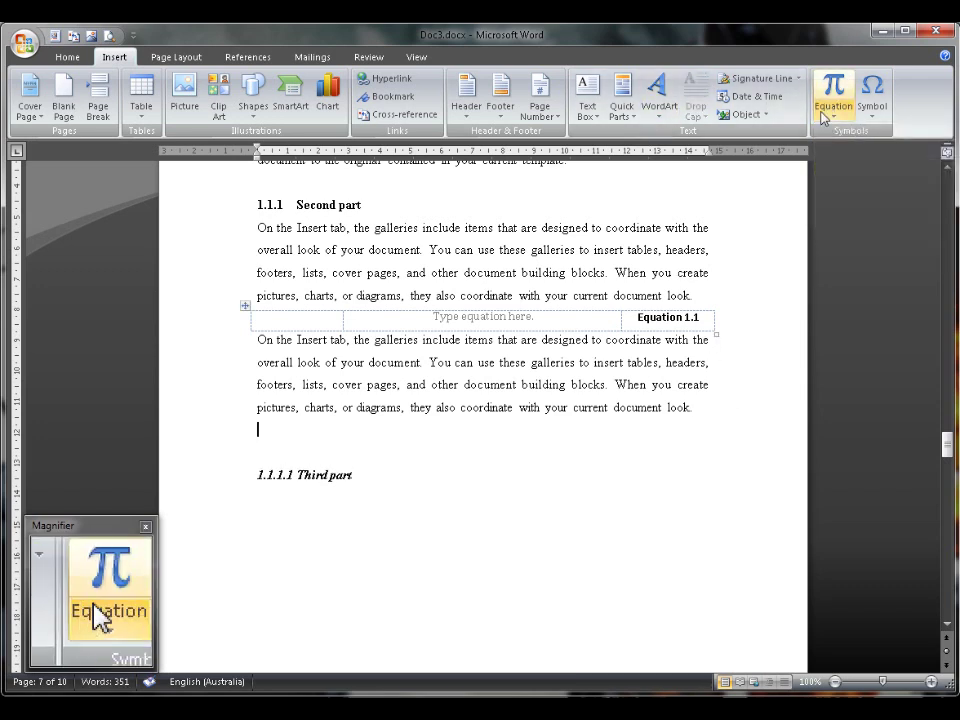
click(833, 108)
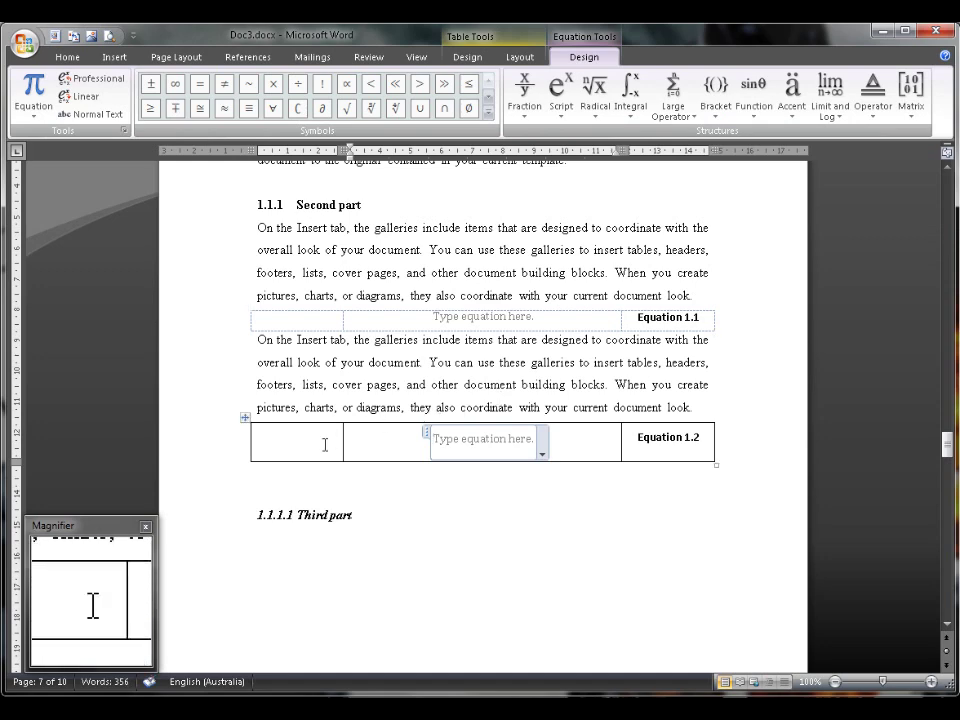
Step: Apply No Border to the whole Equation 1.2 table from Table Tools Design > Borders
click(247, 418)
click(463, 58)
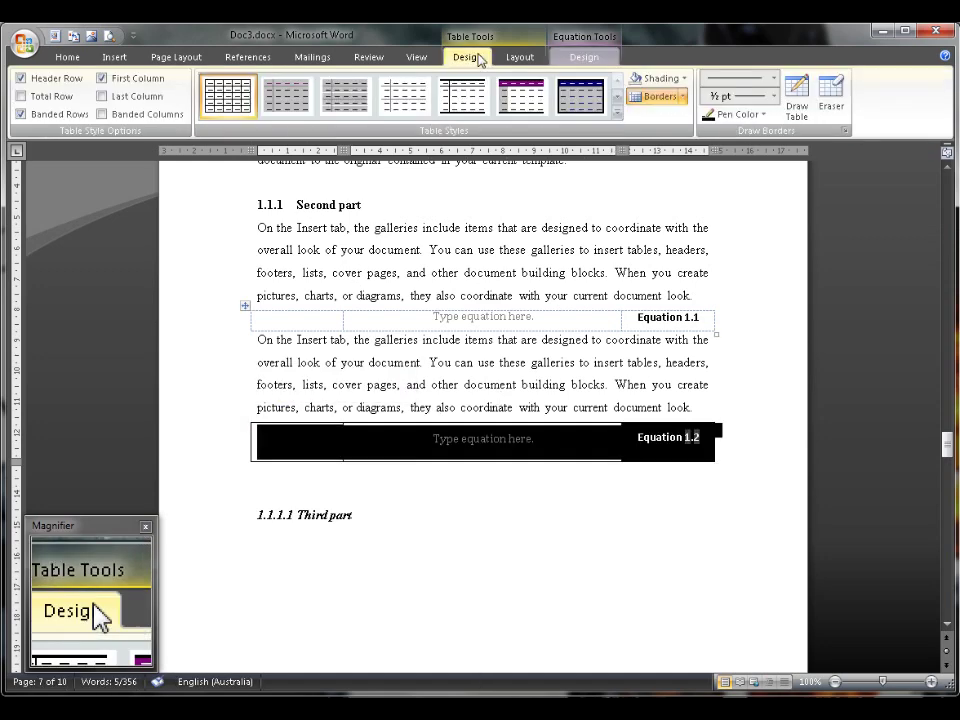
click(682, 97)
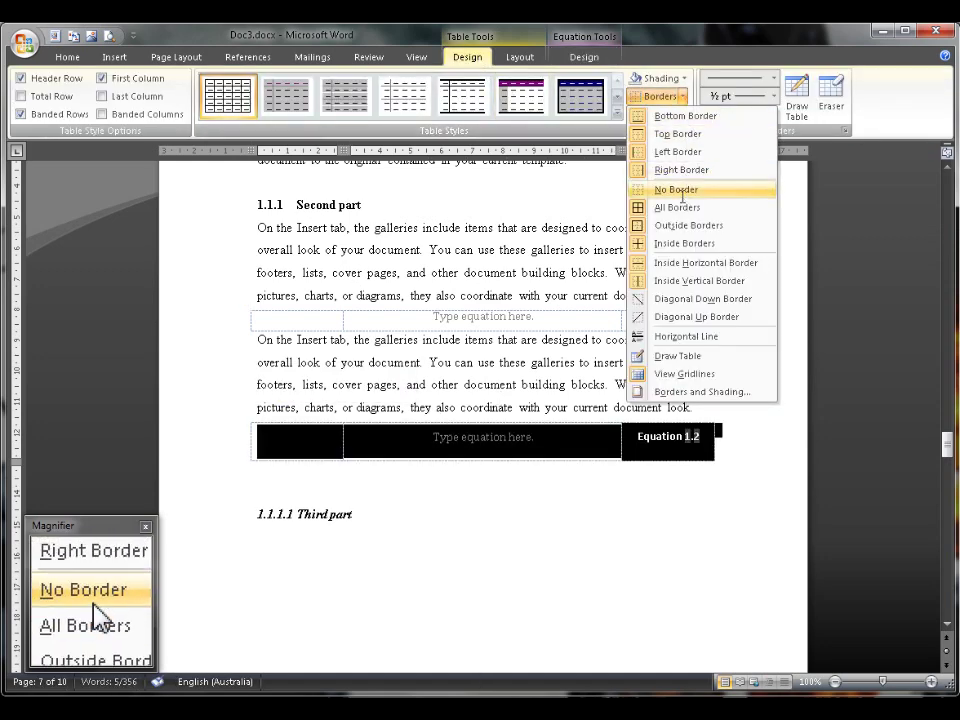
click(668, 188)
click(445, 492)
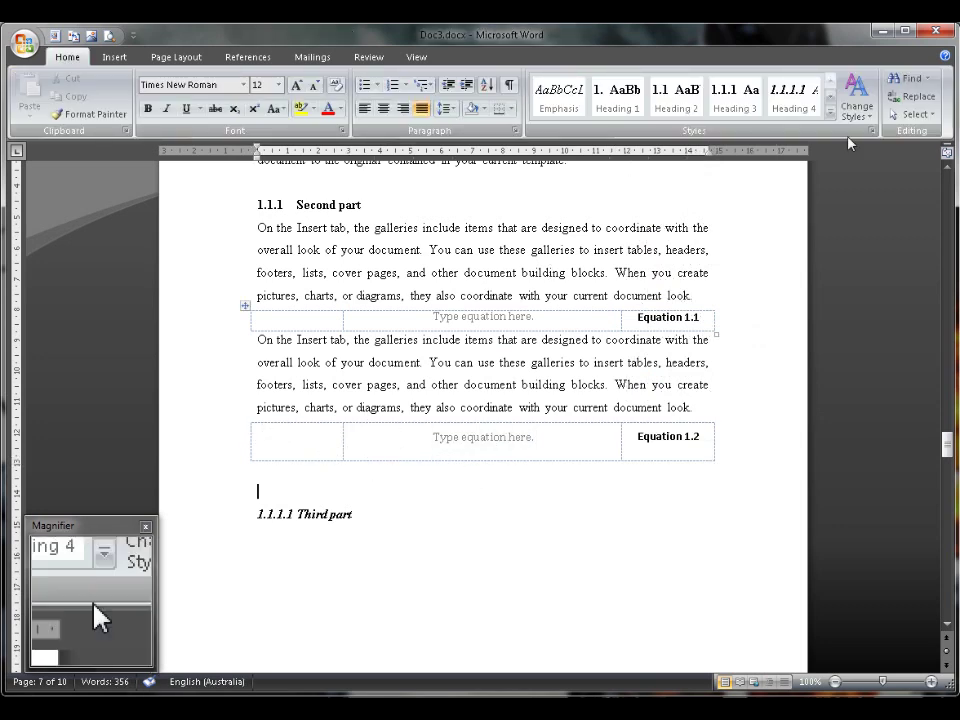
Step: Insert the saved Numbered Equation building block below Equation 1.2 as Equation 1.3
click(504, 442)
click(363, 477)
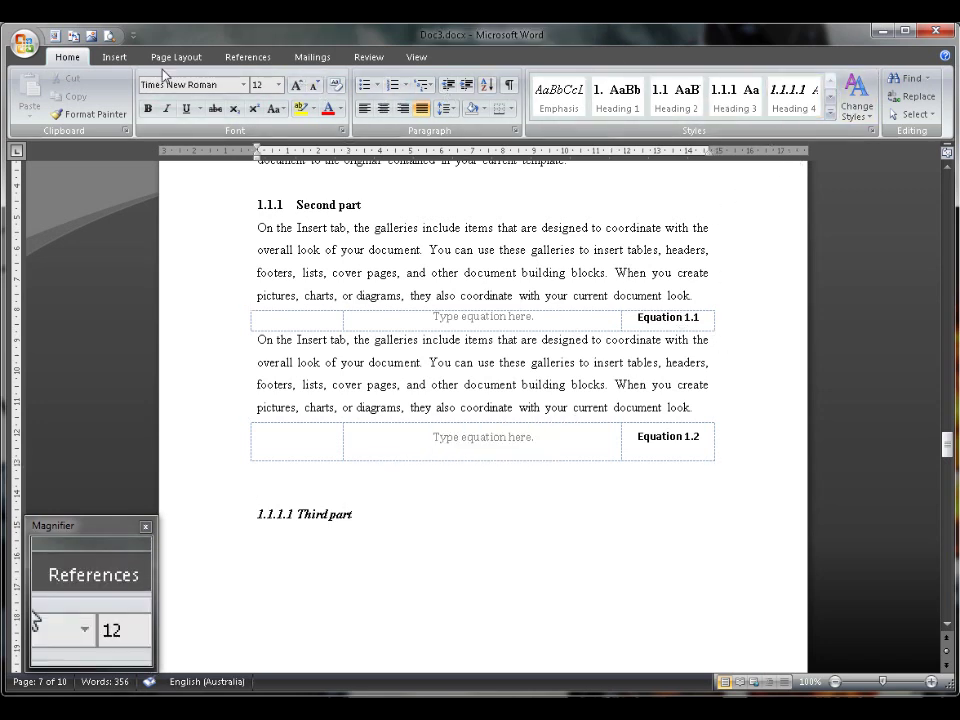
click(114, 57)
click(833, 110)
click(851, 186)
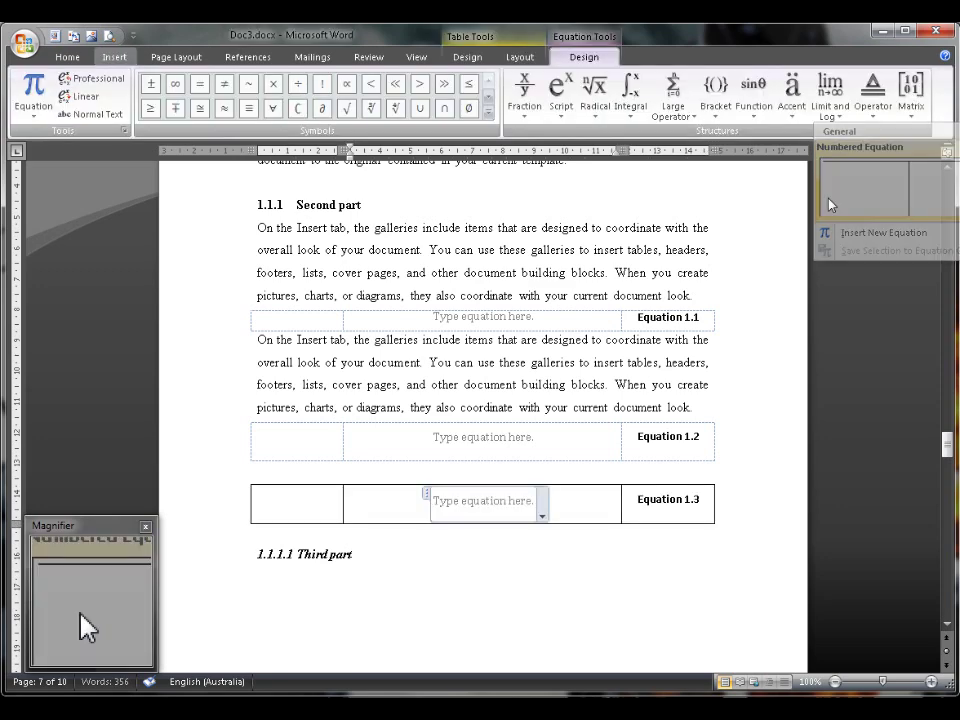
Step: Remove all borders from the Equation 1.3 table so only dashed gridlines show
click(247, 495)
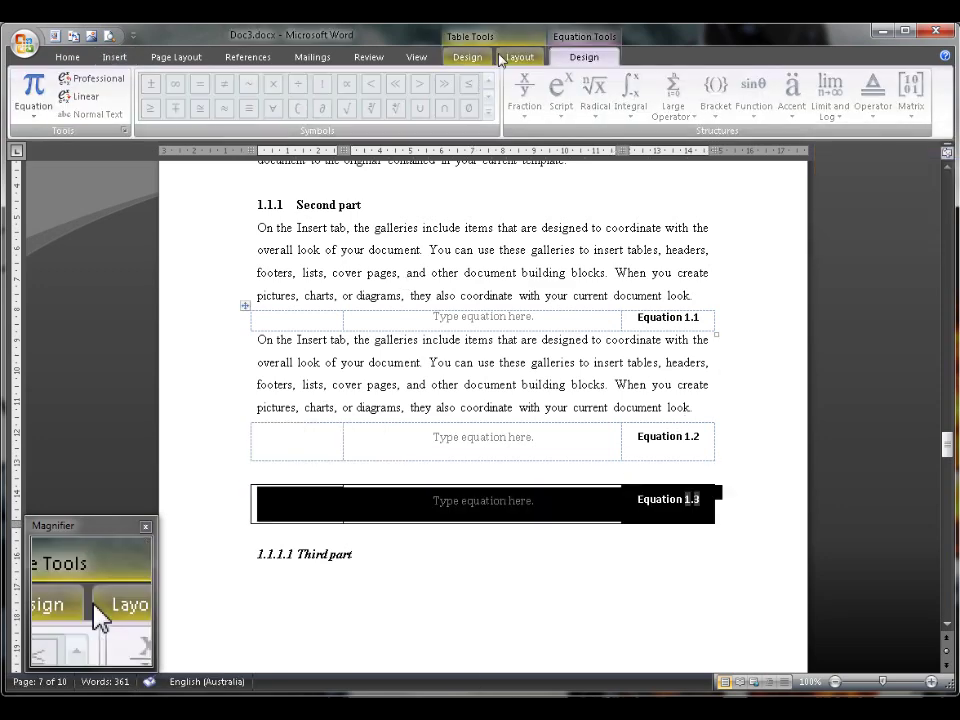
click(467, 57)
click(683, 96)
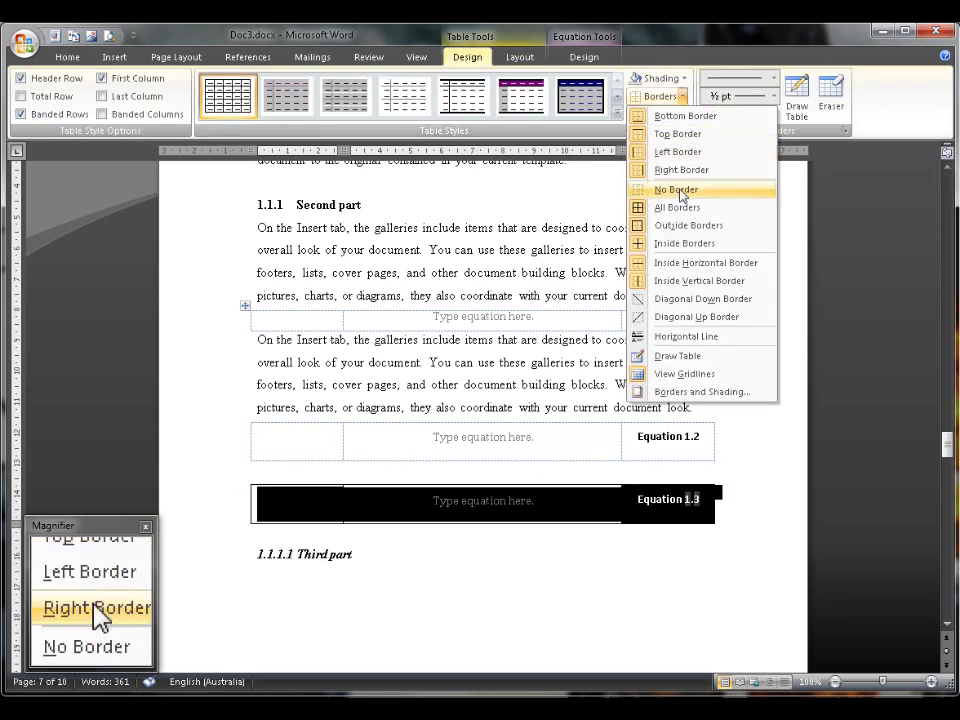
click(668, 189)
drag(300, 505, 692, 500)
drag(319, 448, 630, 440)
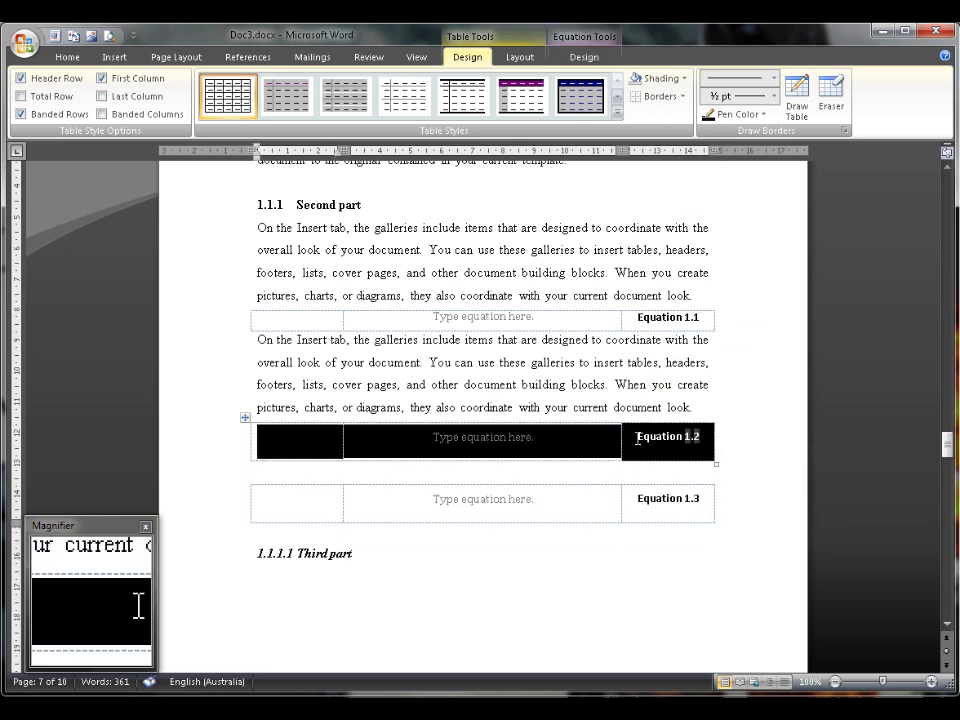
drag(330, 501, 645, 505)
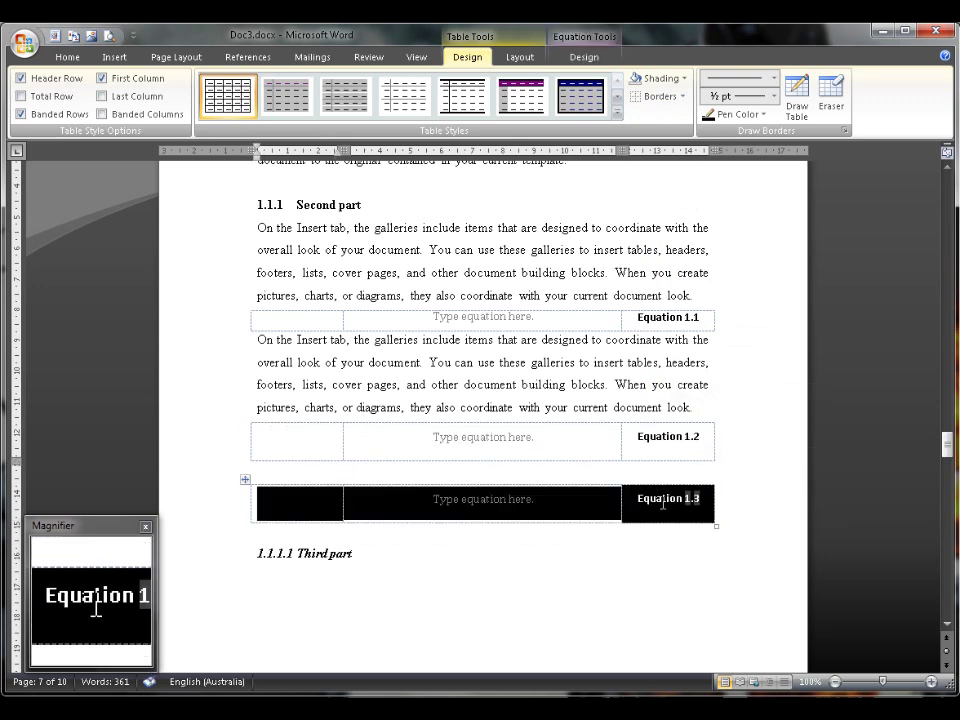
click(410, 530)
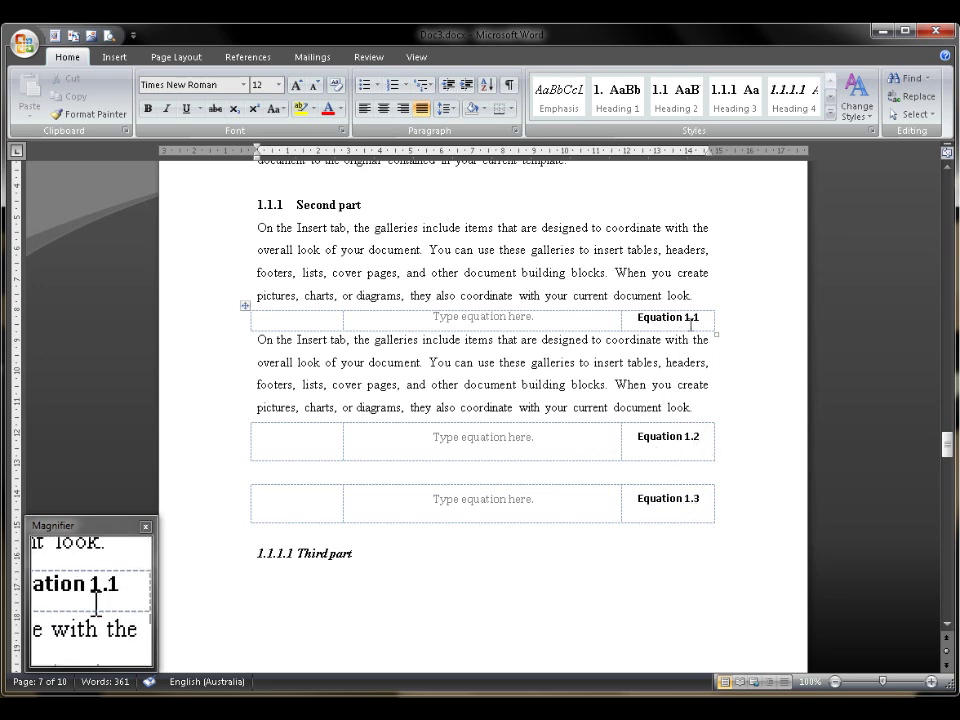
click(477, 316)
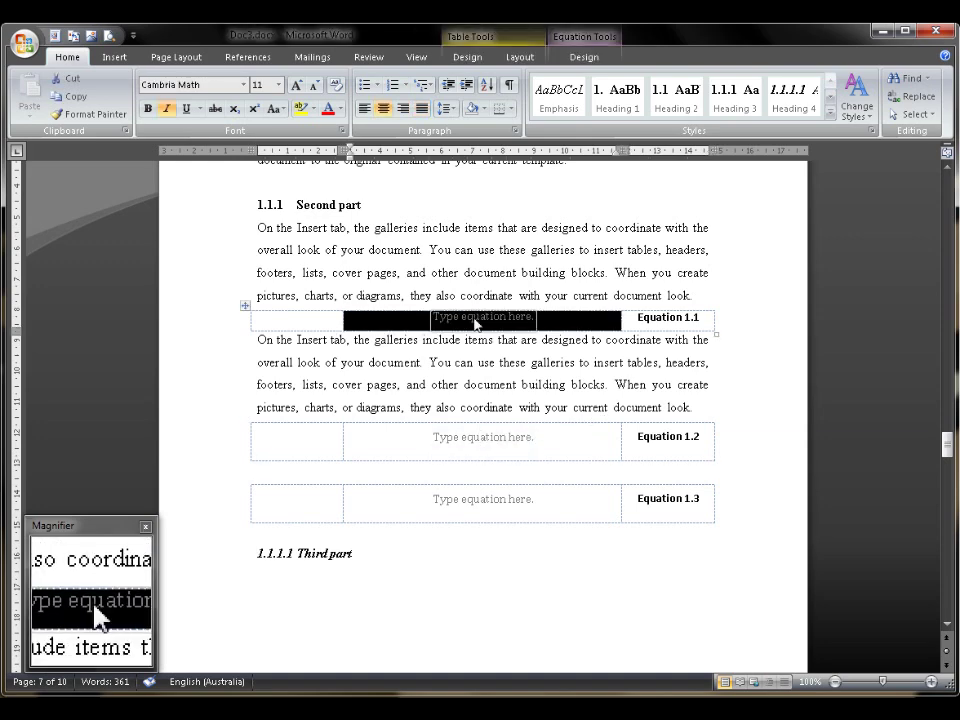